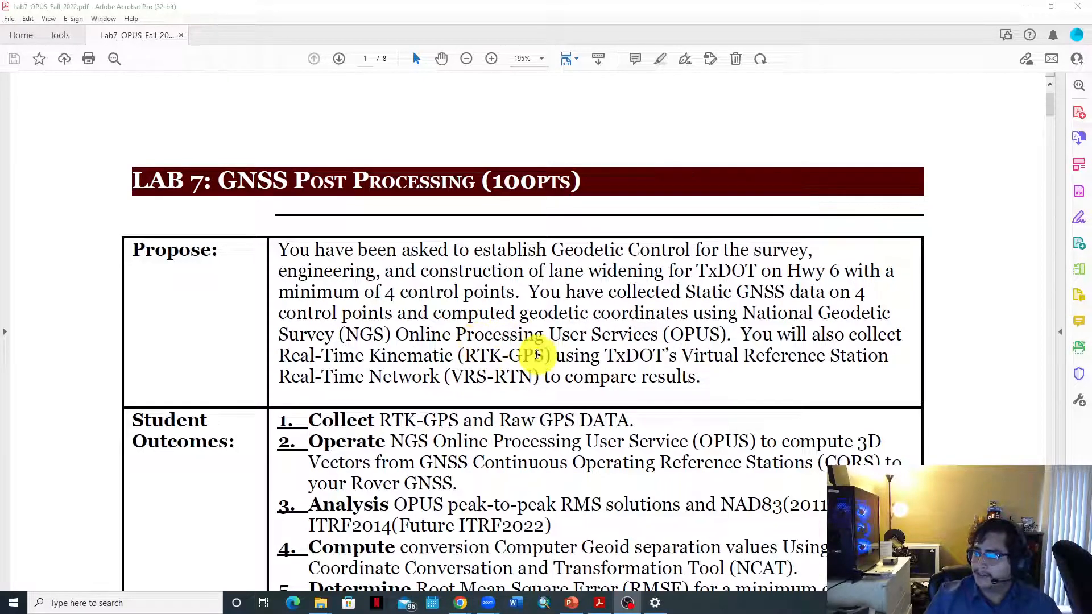
Open the Convert to Rinex link given in step 6 of the lab handout
scroll(556, 352, down, 5)
scroll(555, 363, down, 20)
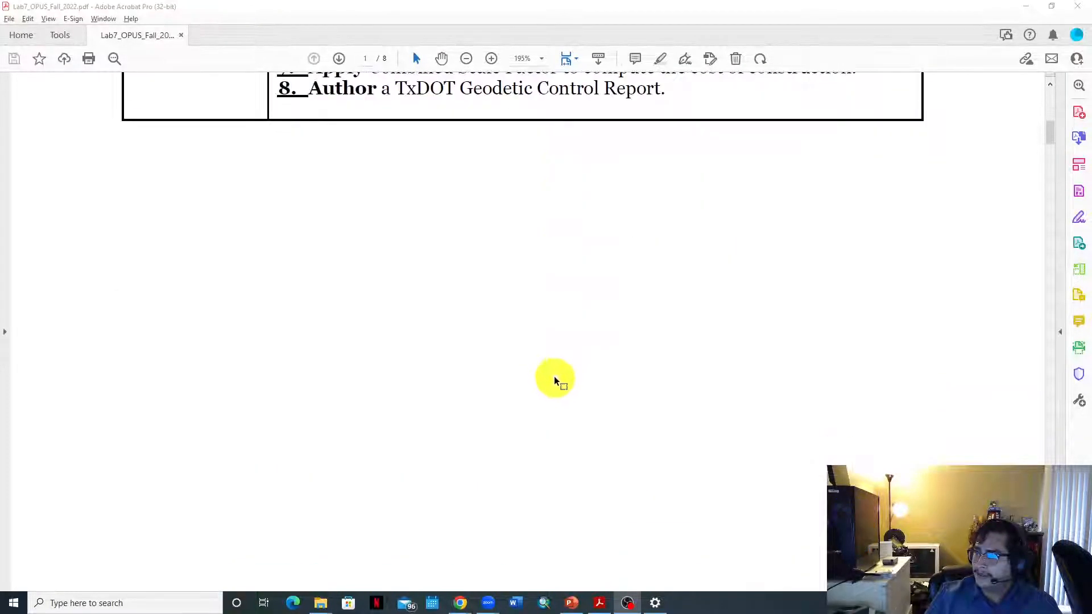
scroll(560, 376, down, 15)
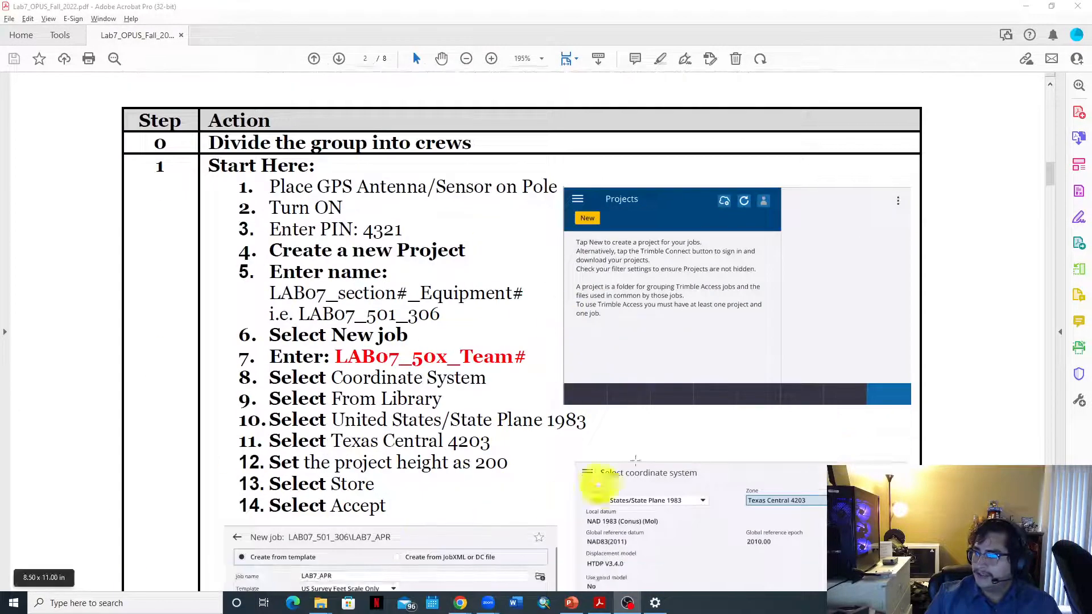
scroll(655, 381, down, 20)
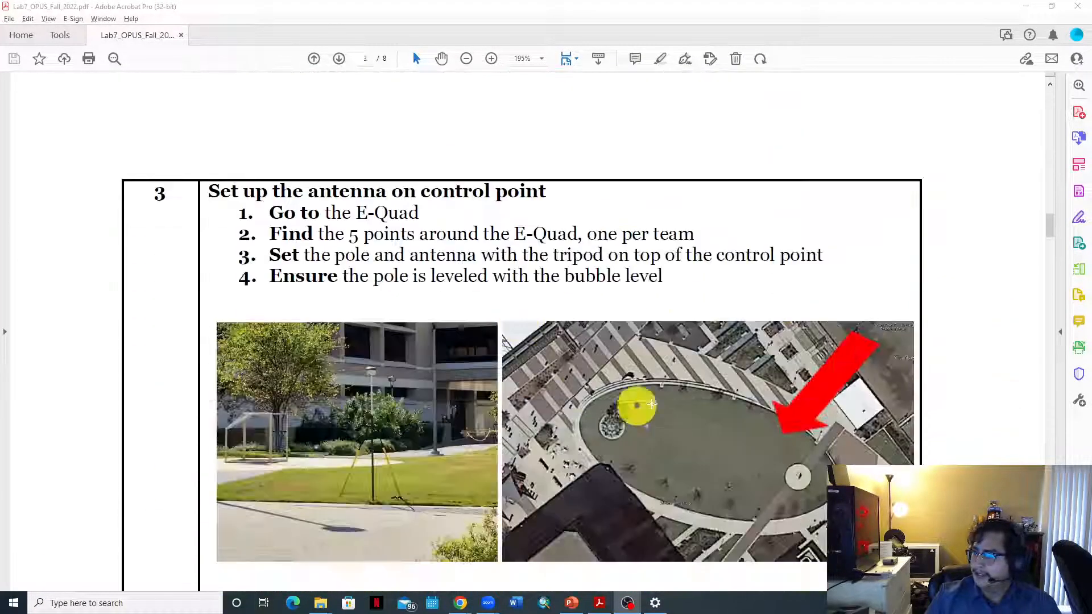
scroll(568, 364, down, 6)
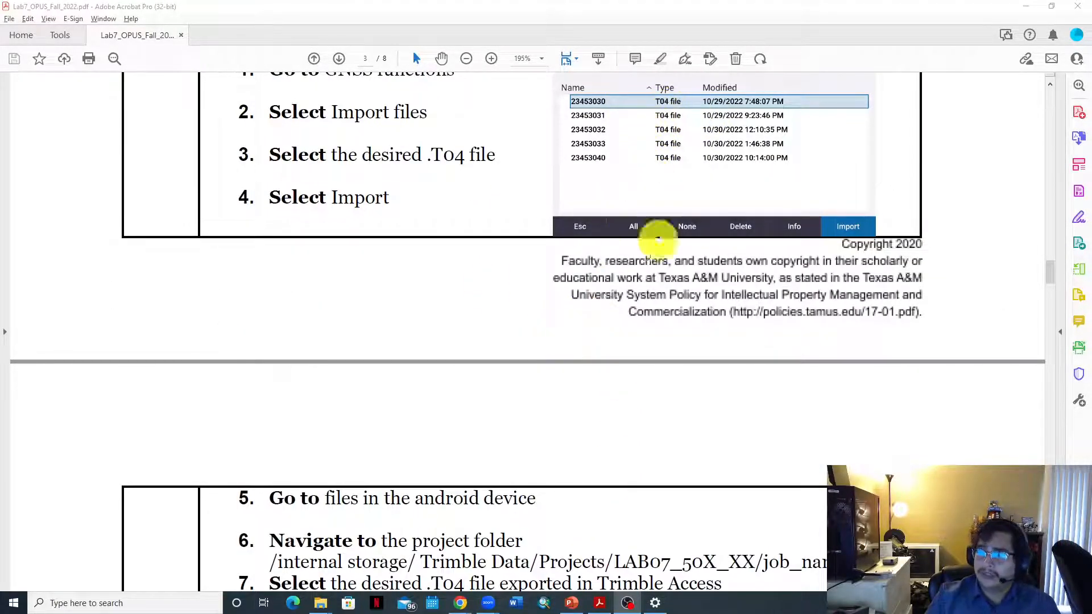
scroll(658, 214, down, 8)
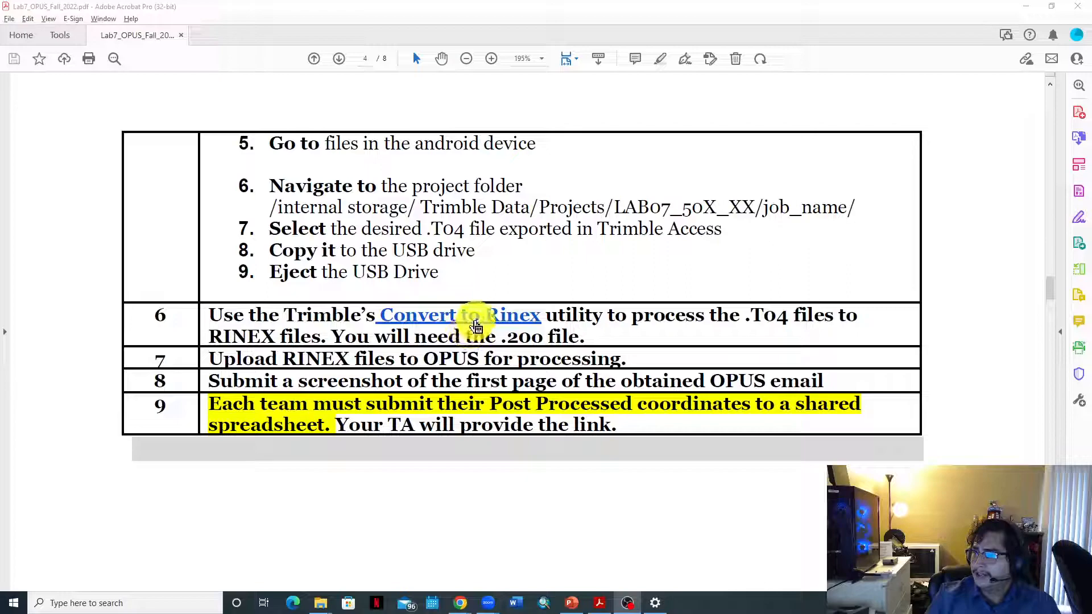
click(485, 327)
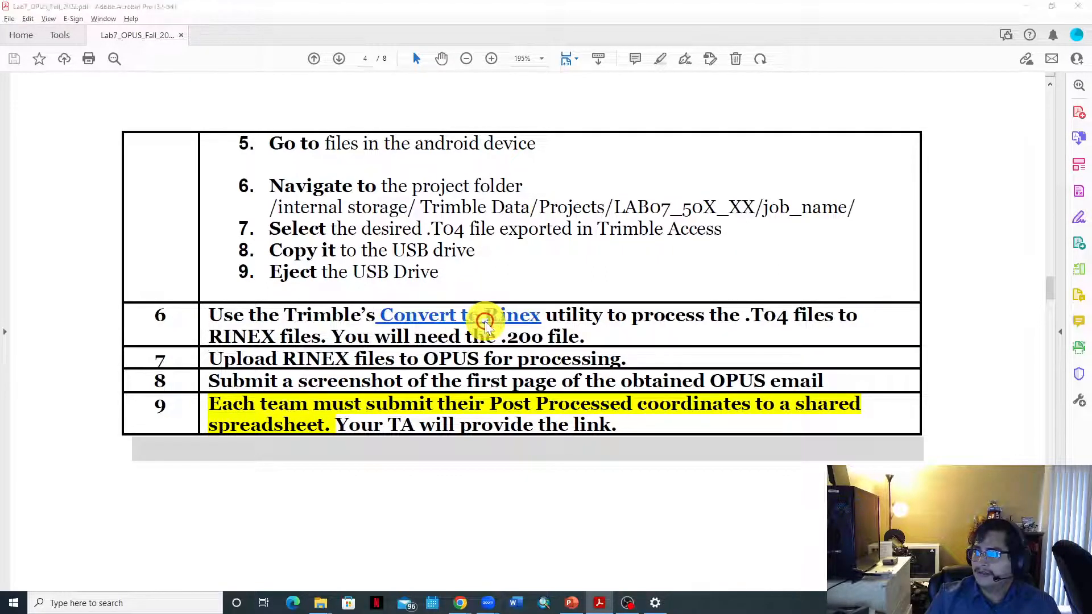
click(563, 347)
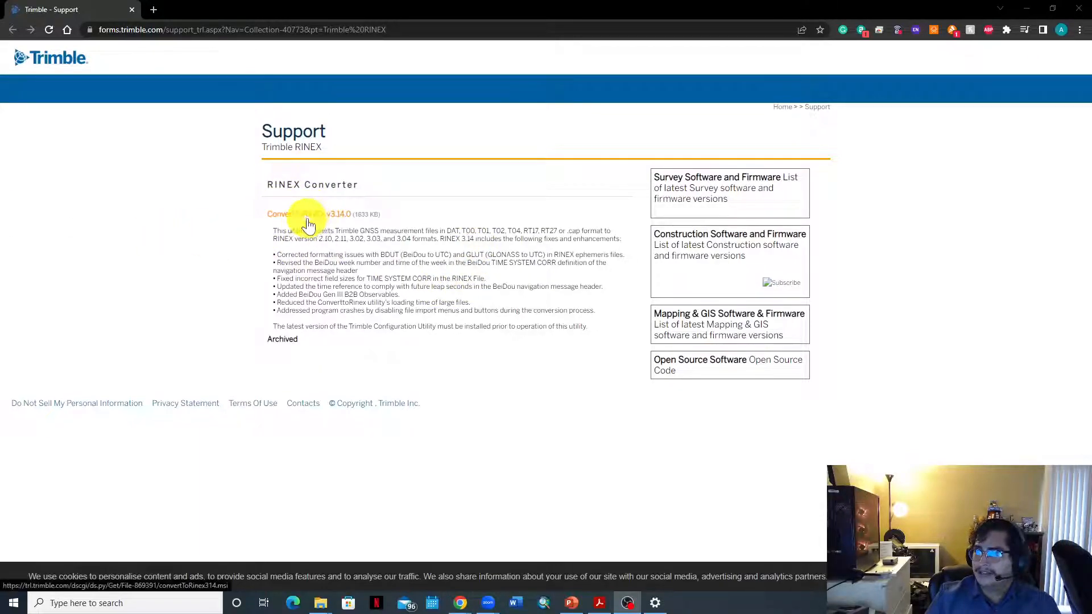
Examine the supported measurement file formats and the installation prerequisite on the RINEX Converter support page
drag(450, 230, 563, 232)
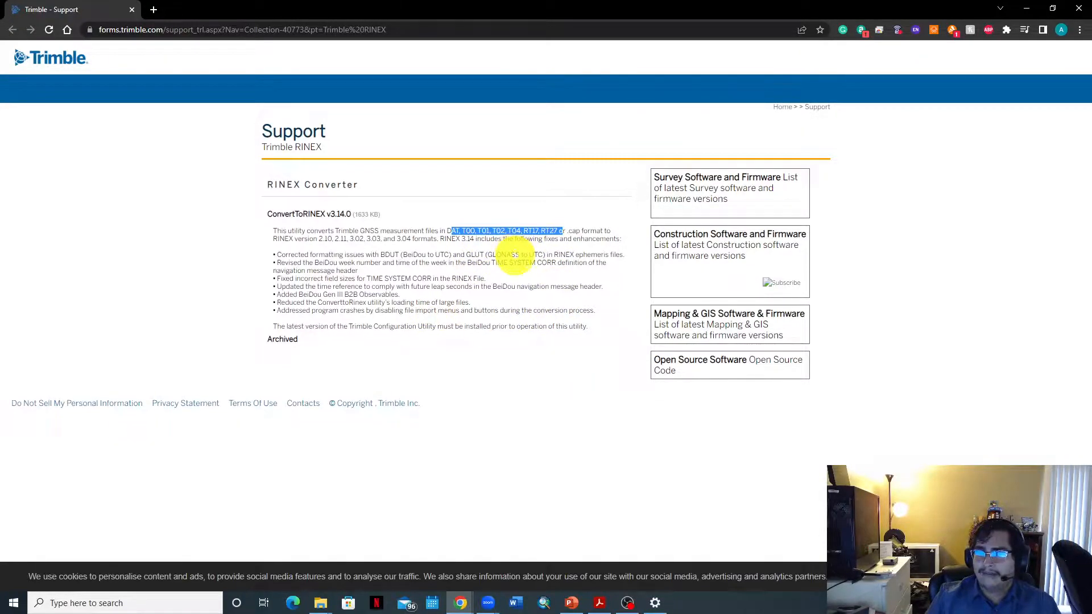
click(518, 229)
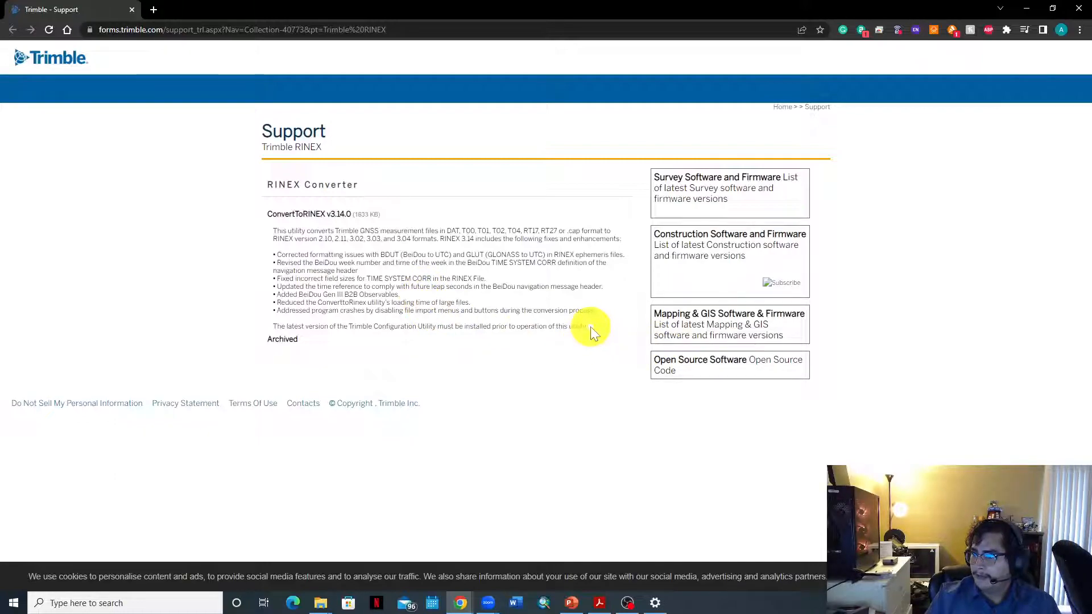
drag(590, 332, 274, 333)
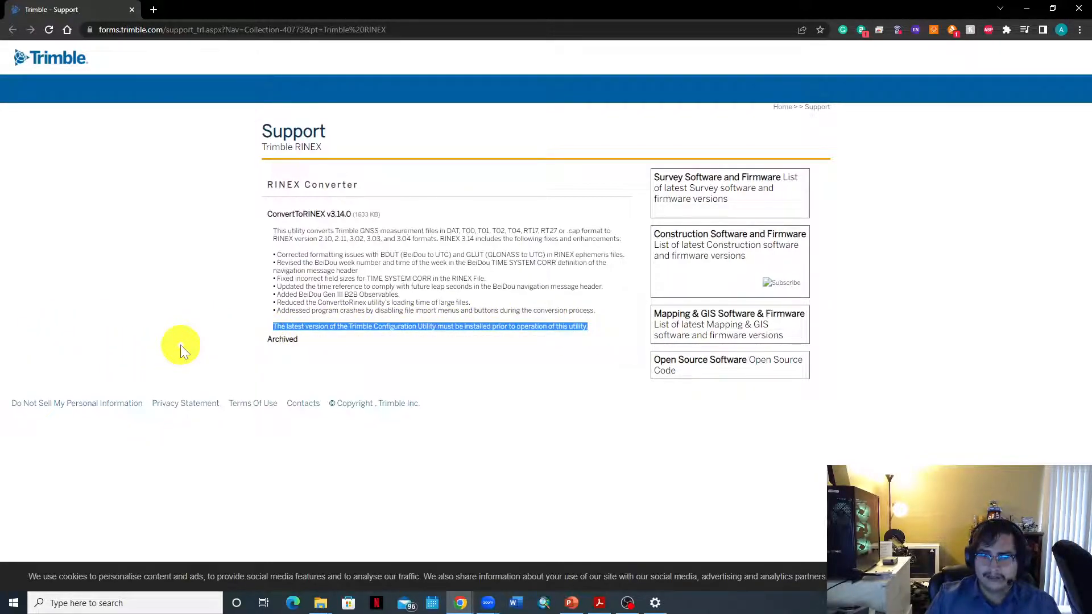
click(203, 336)
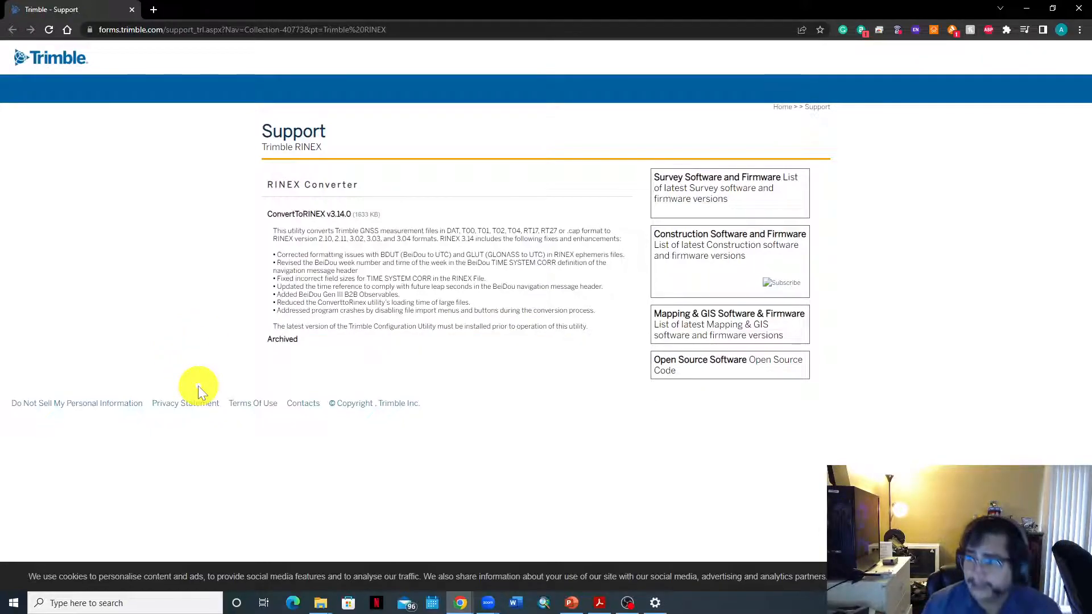
Review the Trimble Office Configuration Utility page for its download link and installation instructions, and return to the RINEX Converter page
click(383, 335)
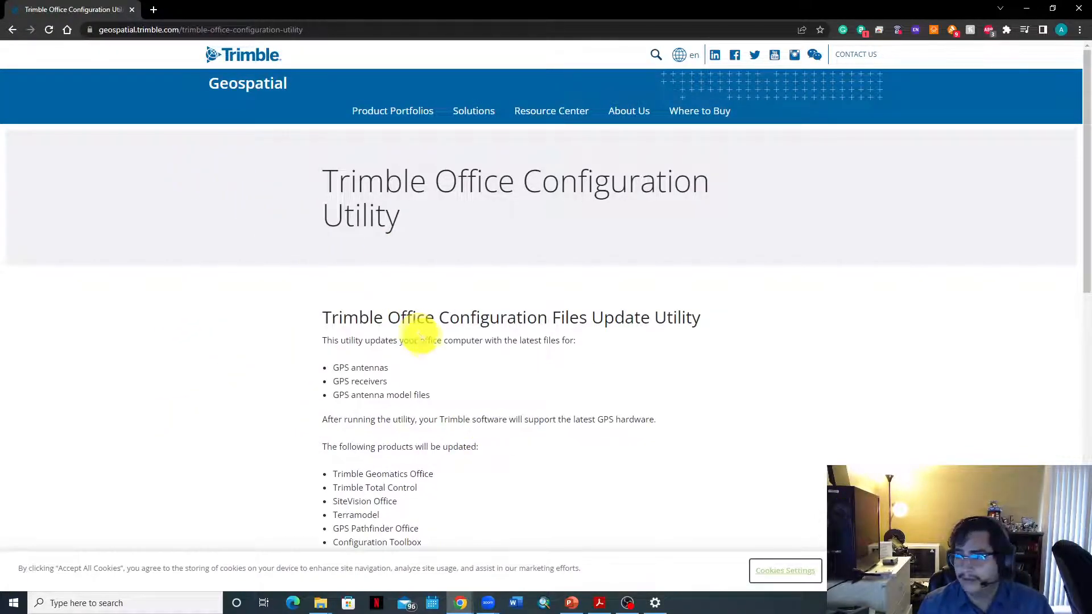
scroll(446, 362, down, 5)
scroll(461, 354, up, 5)
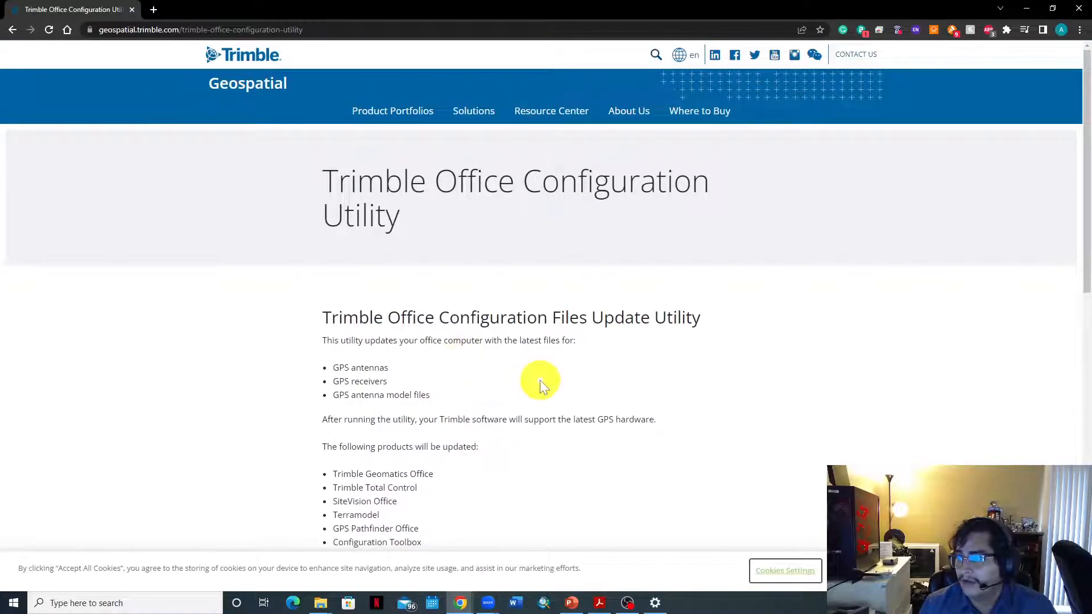
scroll(538, 378, down, 5)
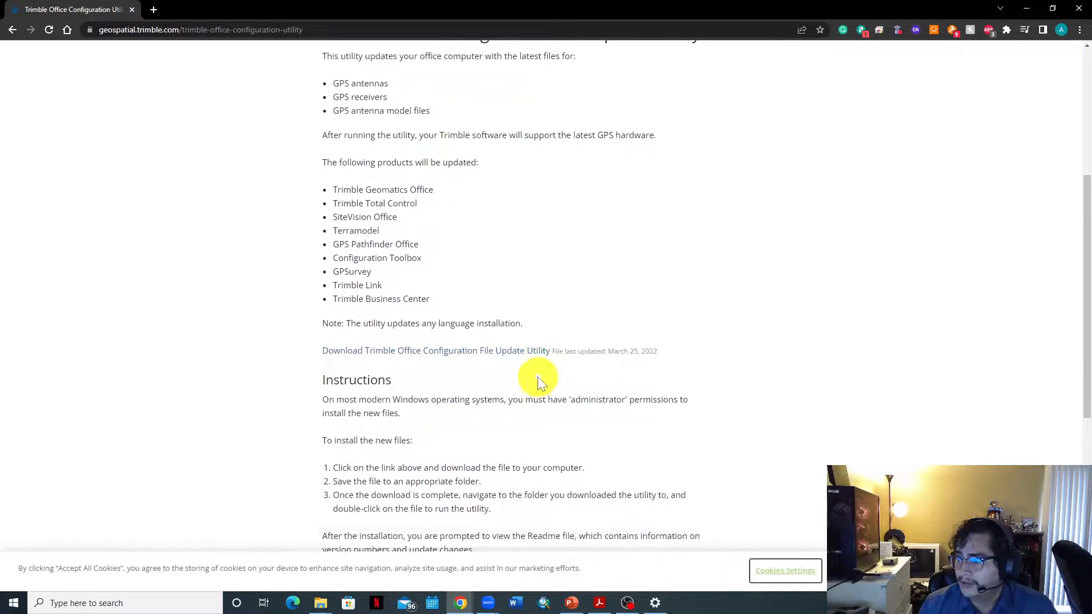
scroll(537, 378, down, 5)
scroll(537, 378, up, 3)
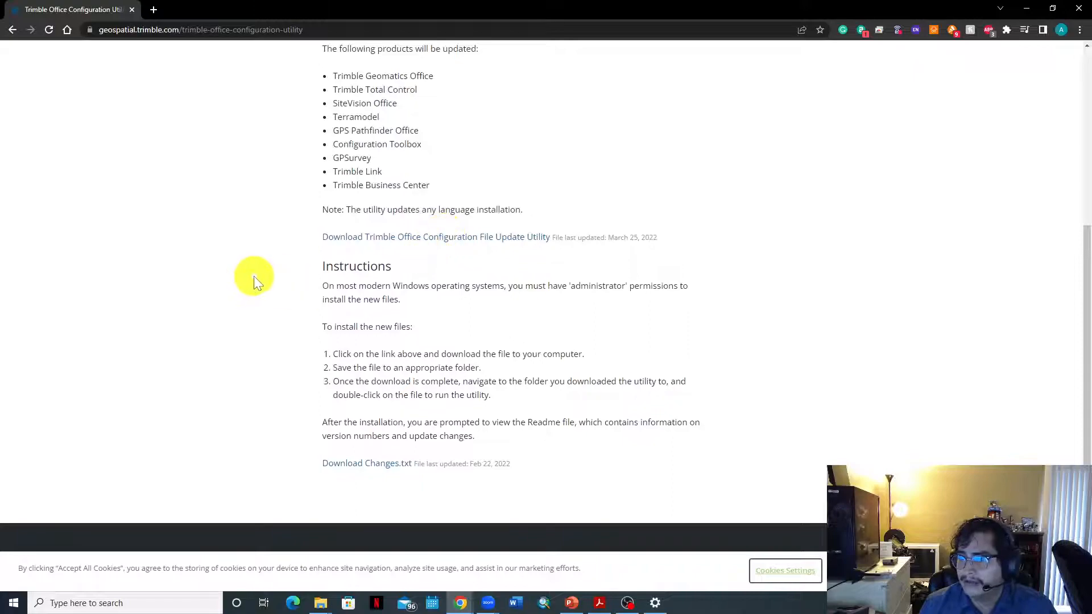
key(alt+Left)
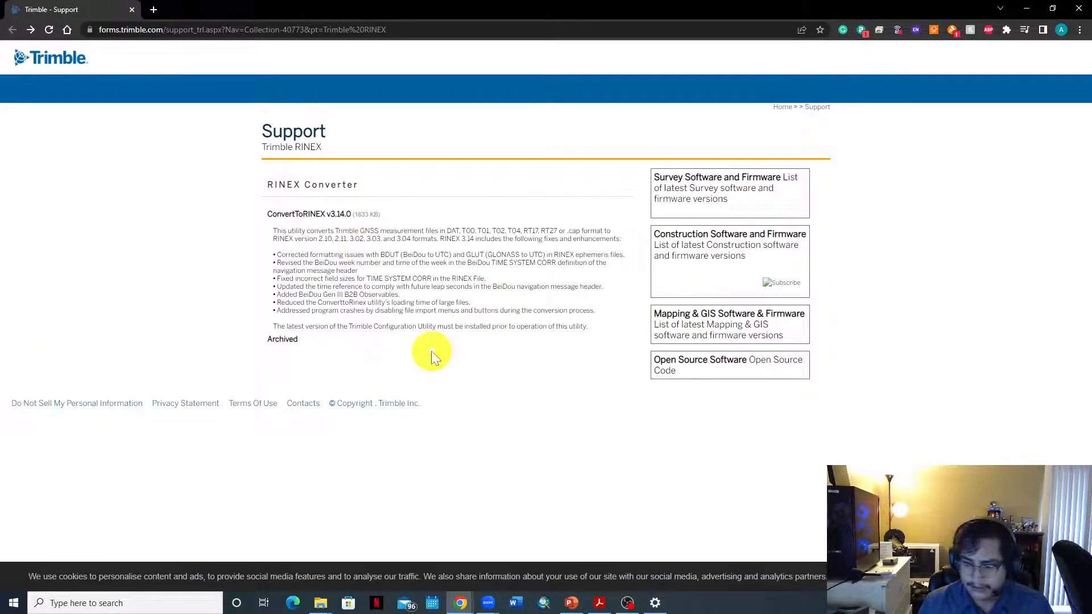
Launch the Convert To RINEX app
key(super)
text(conv)
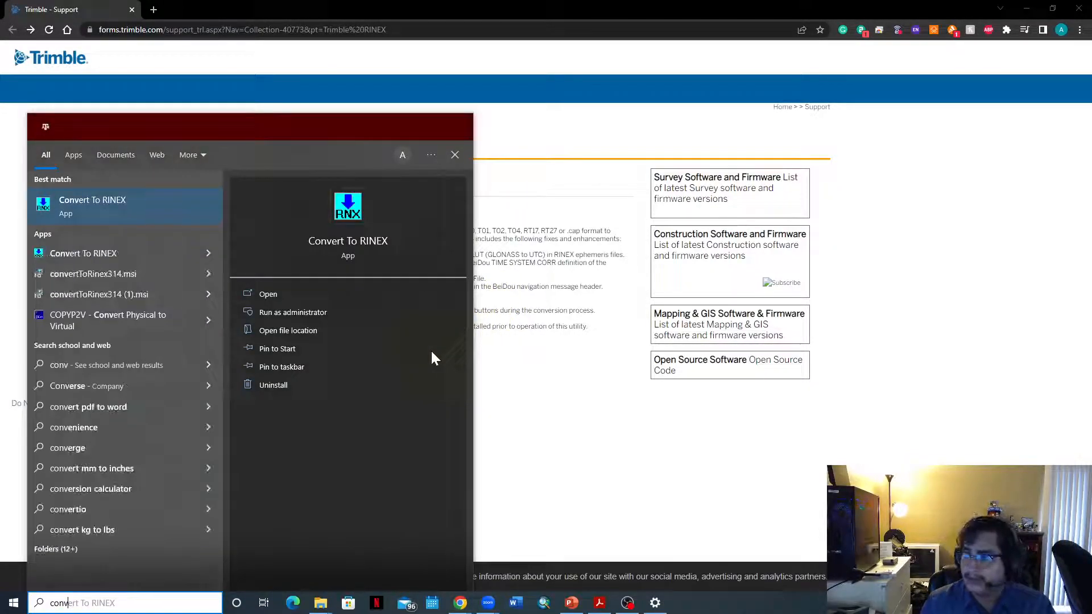
key(Return)
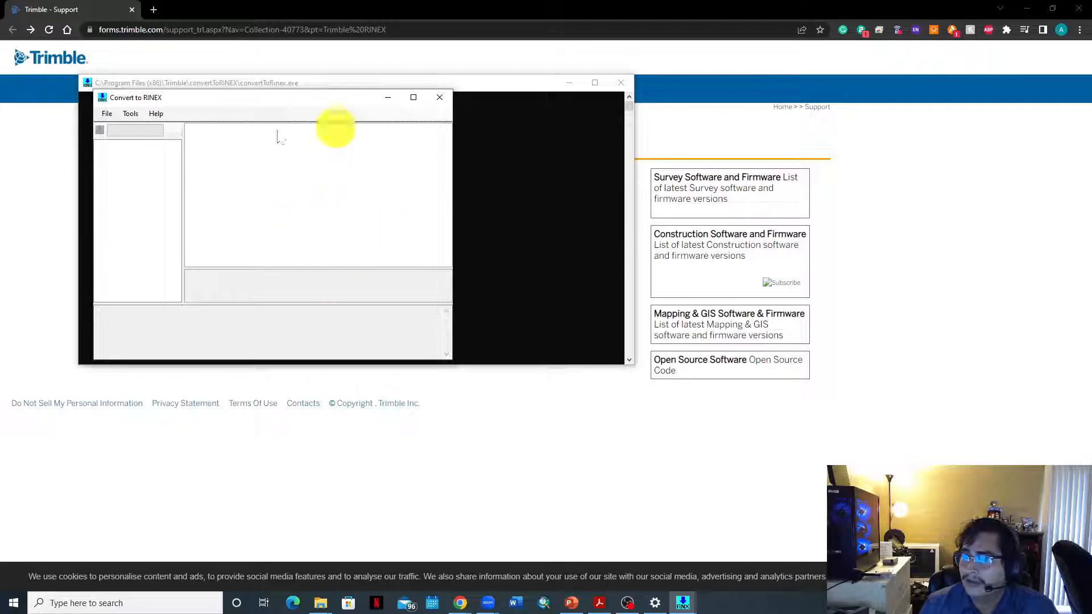
Load the receiver file TEAM_2.T04 from the Downloads folder for conversion
click(108, 114)
click(147, 138)
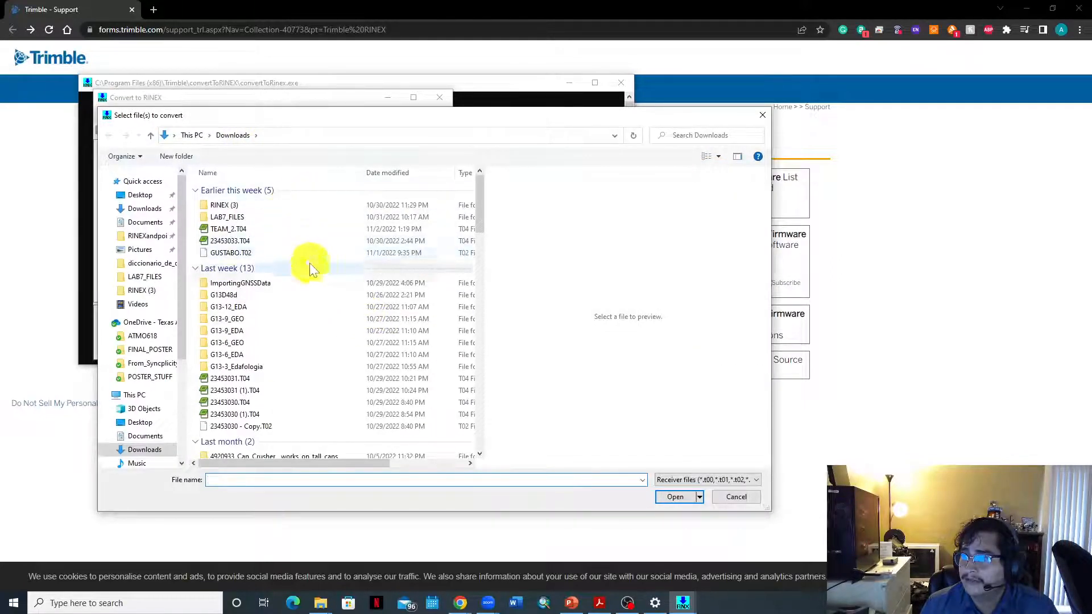
click(309, 220)
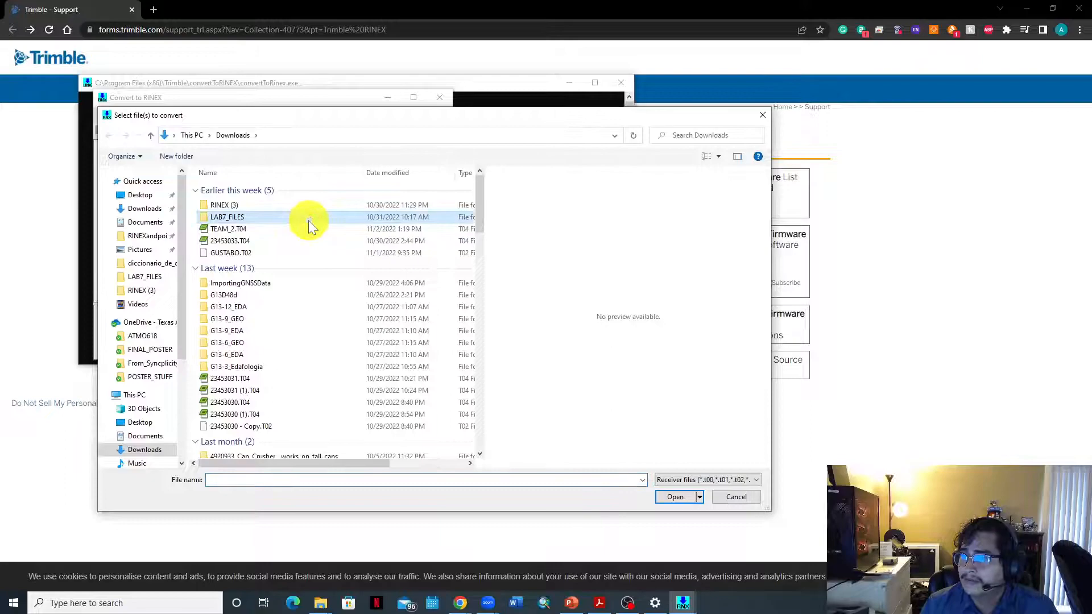
double_click(306, 220)
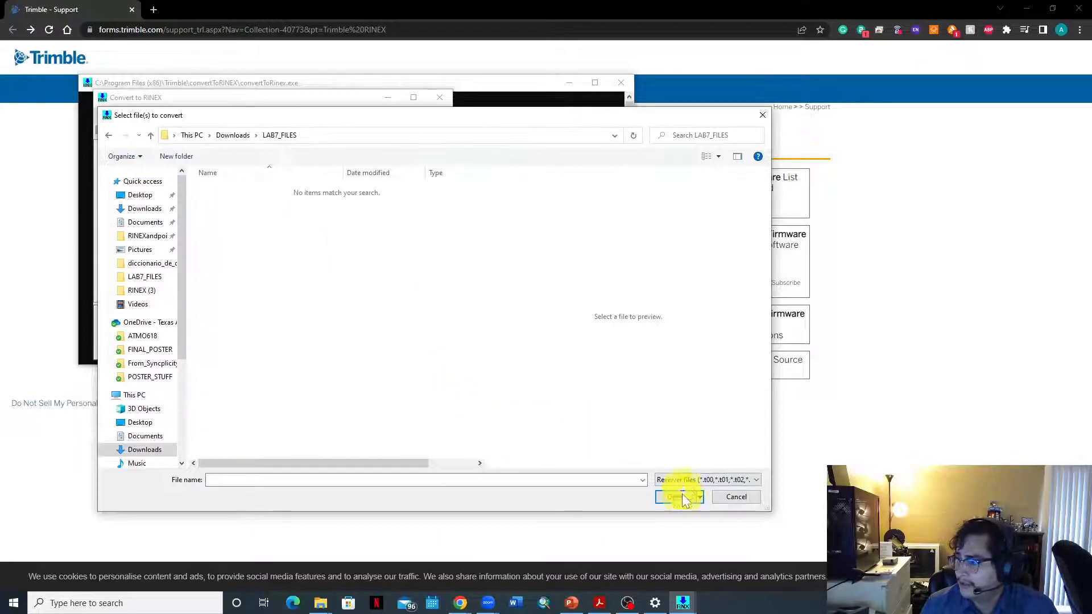
click(109, 135)
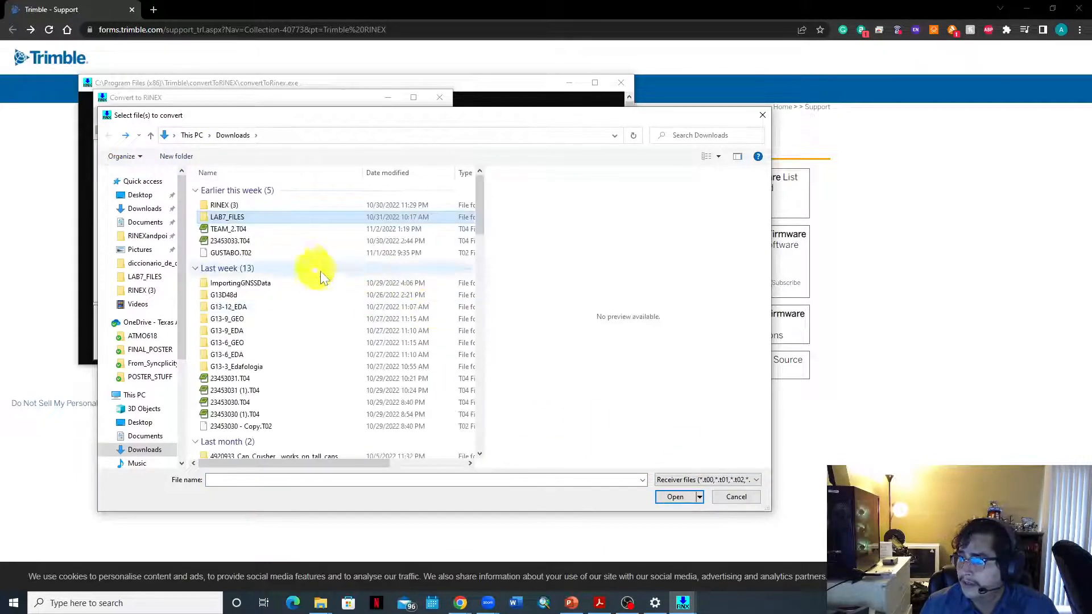
click(267, 228)
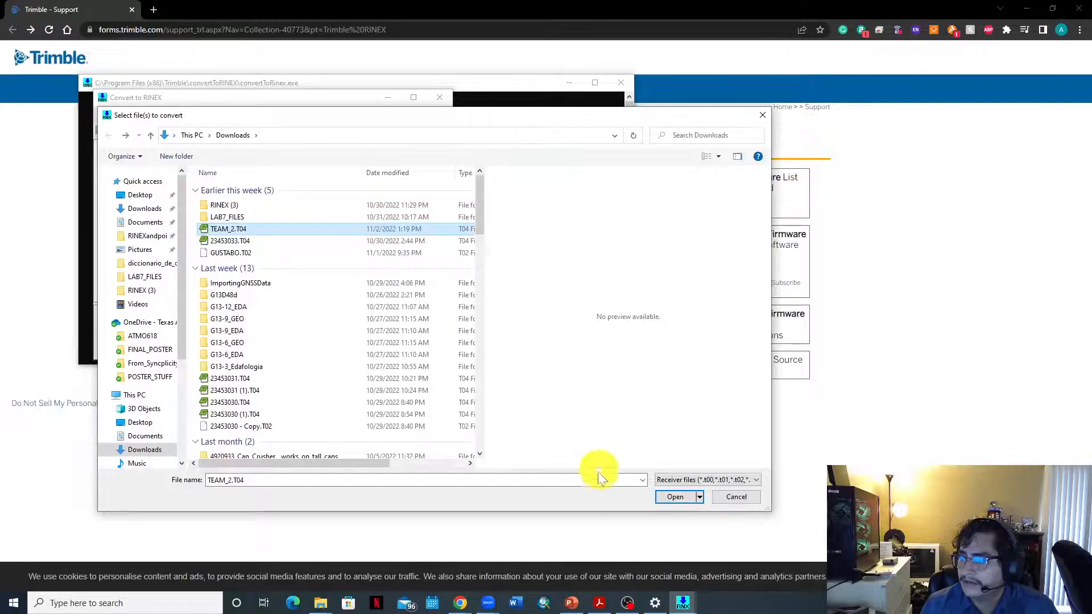
click(675, 498)
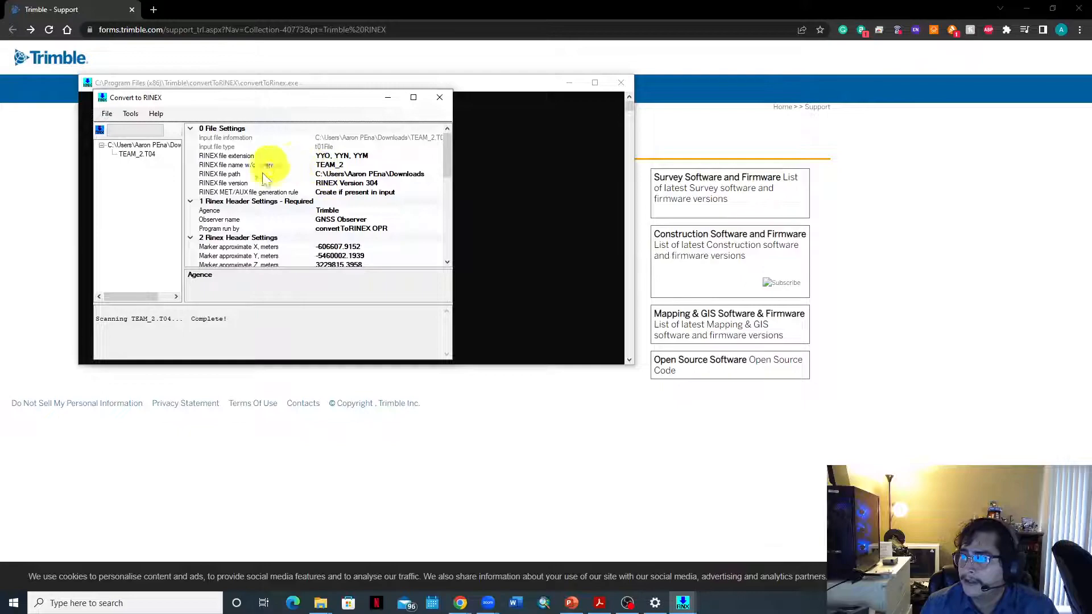
Review the loaded file's header and antenna settings and the default format choices in the options, keeping RINEX v3.04
scroll(353, 251, down, 10)
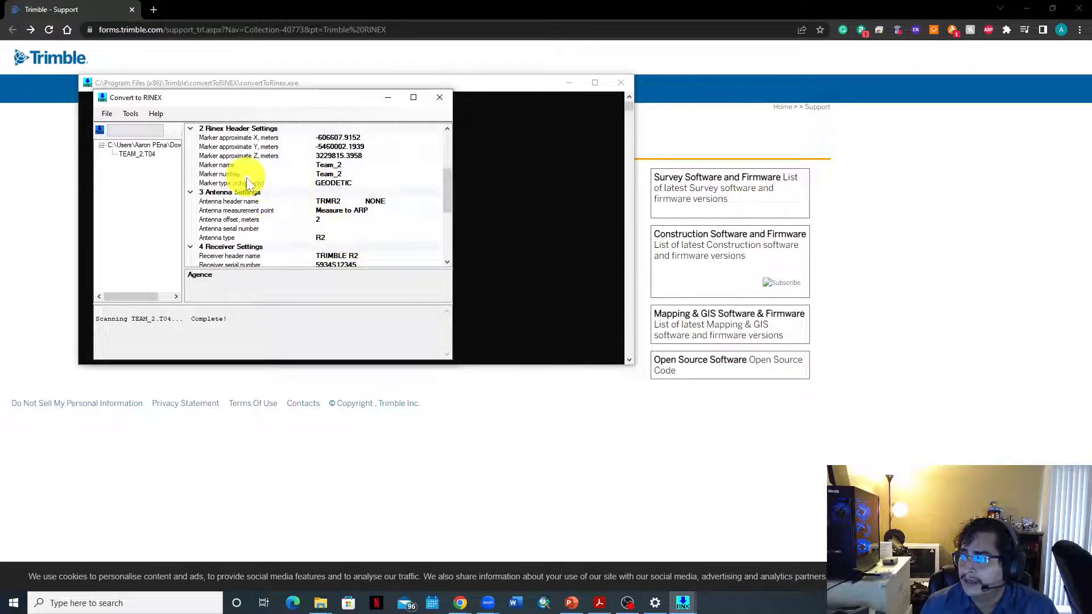
scroll(310, 212, up, 10)
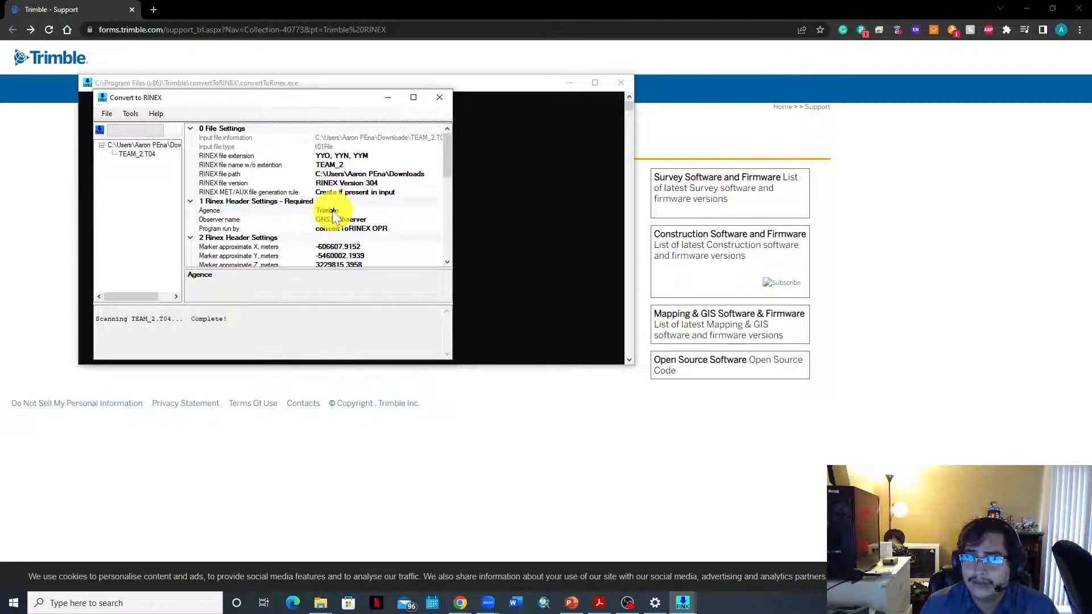
click(107, 116)
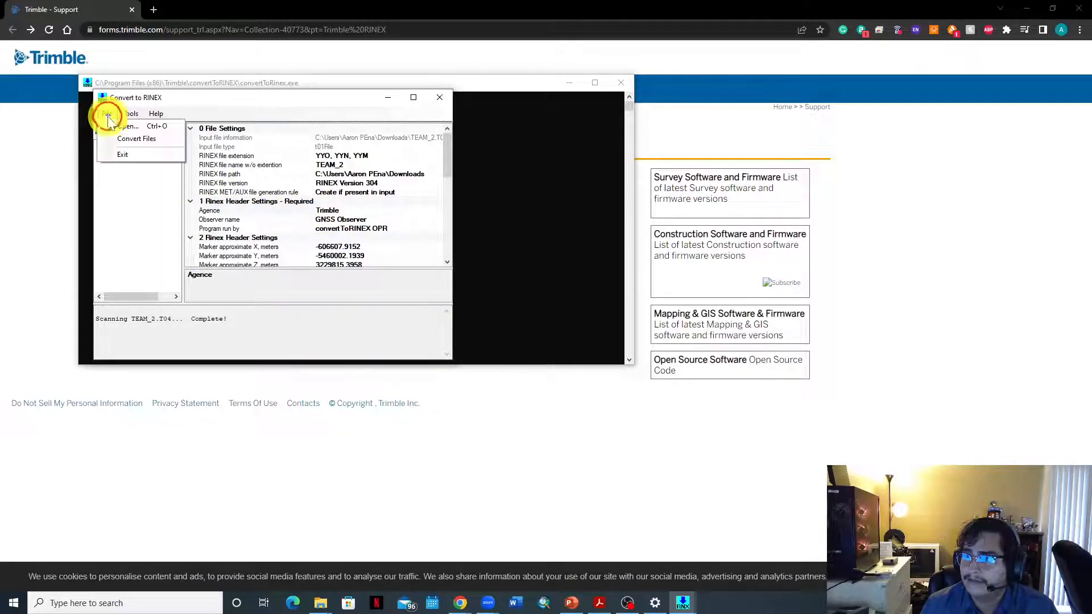
click(151, 126)
click(302, 316)
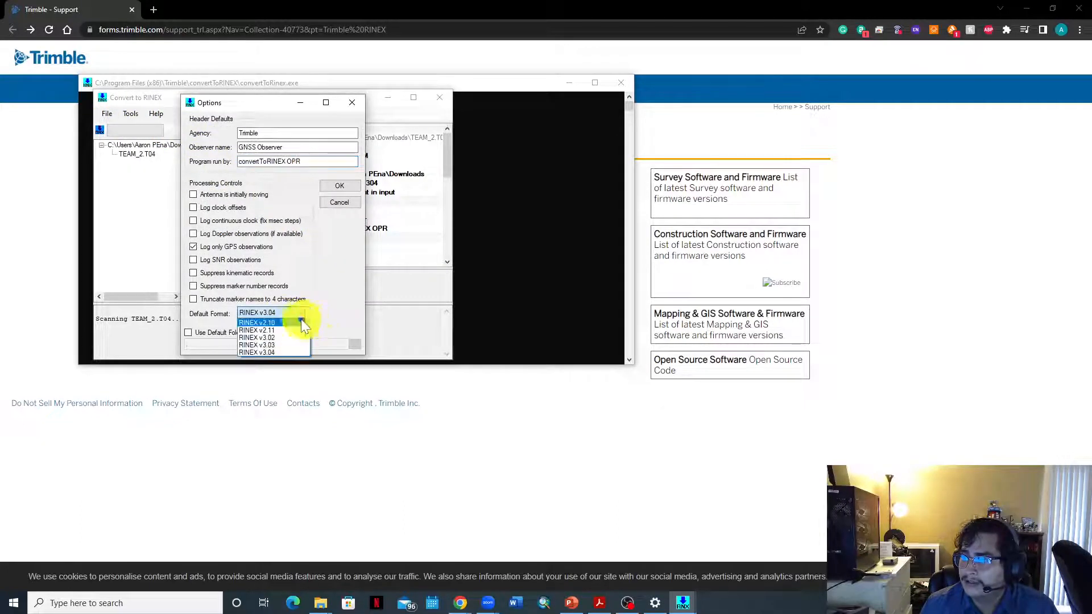
click(294, 354)
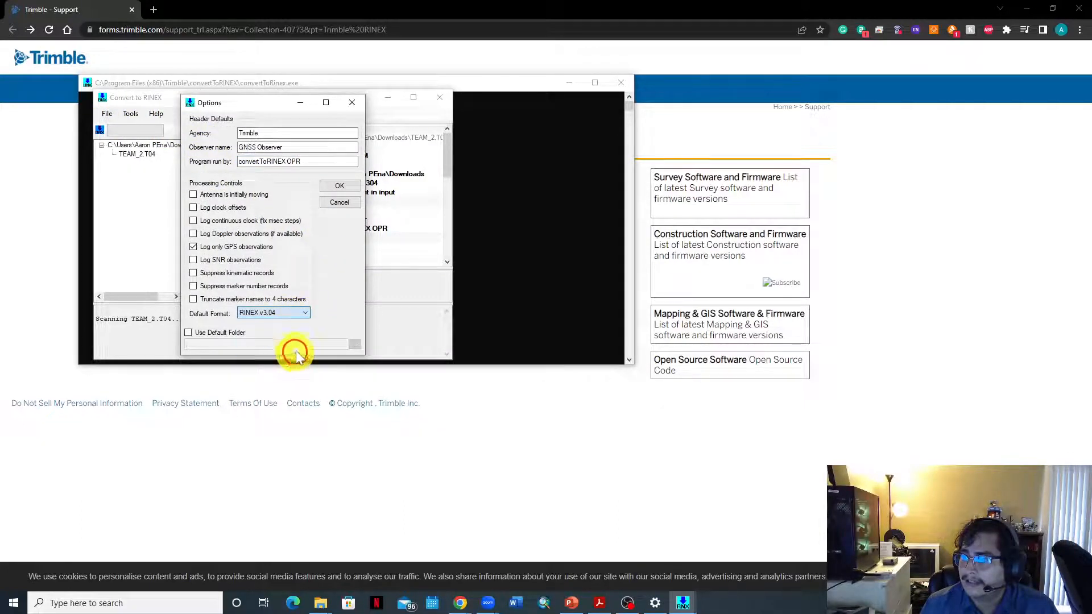
click(294, 313)
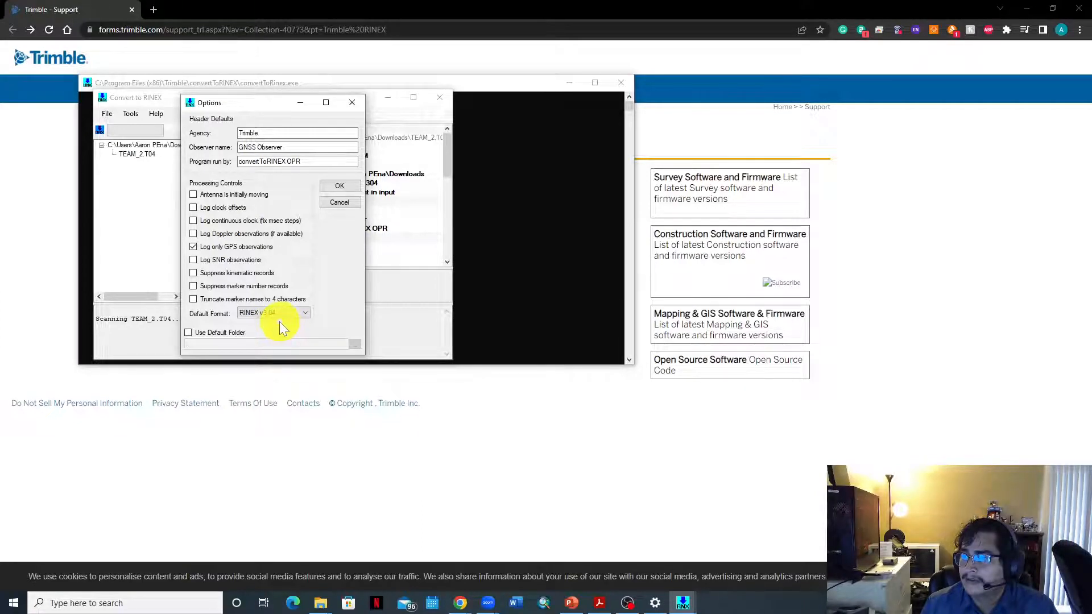
click(352, 103)
Convert TEAM_2.T04 to RINEX files
click(108, 115)
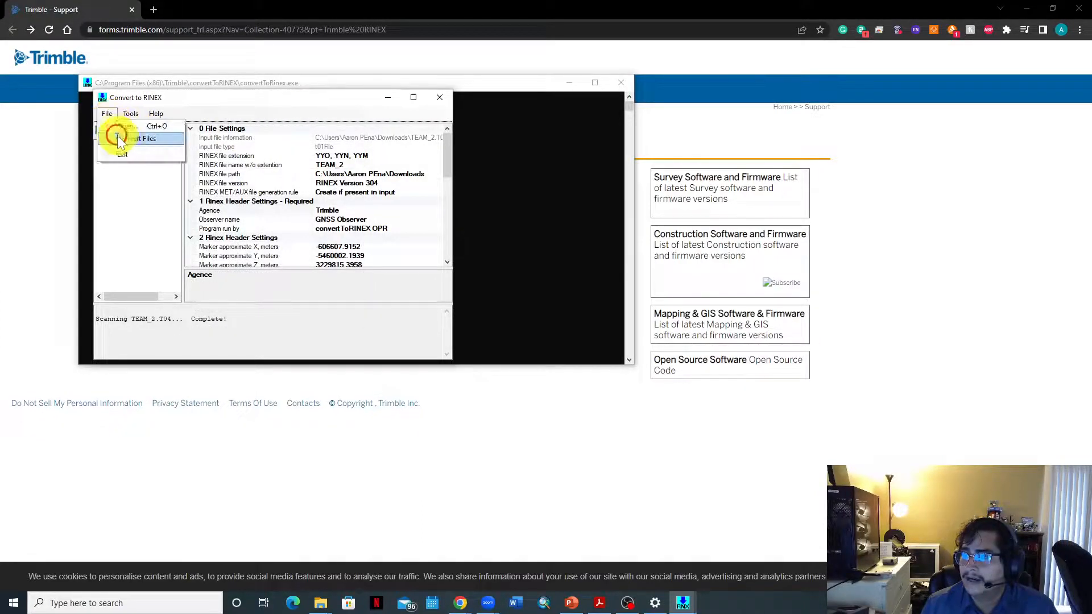
click(149, 142)
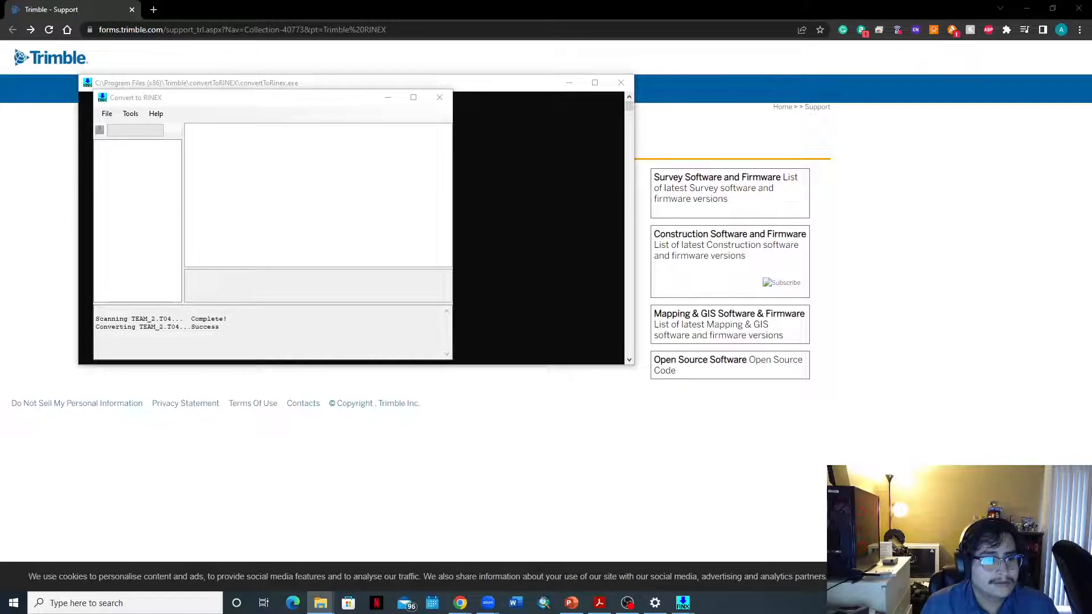
Switch to File Explorer and open the LAB7_FILES folder
drag(0, 260, 619, 1)
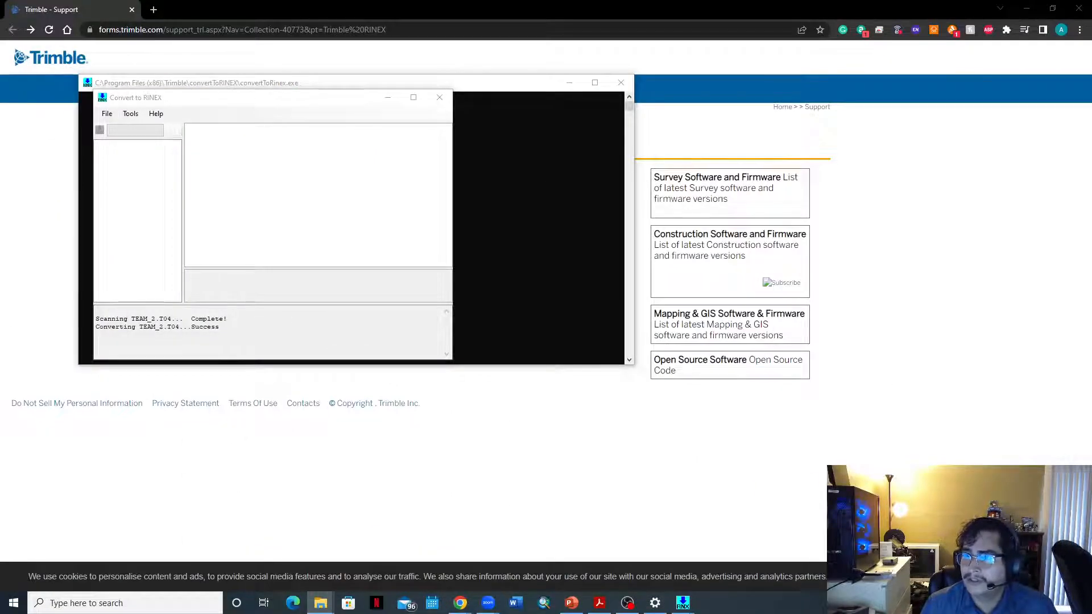
click(230, 236)
click(480, 143)
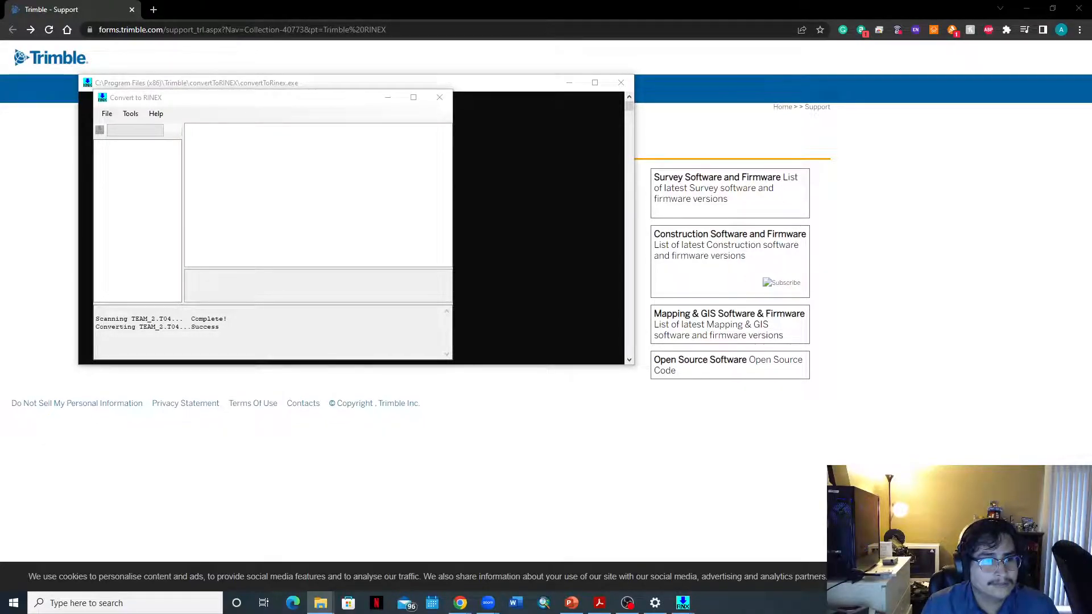
drag(0, 130, 398, 1)
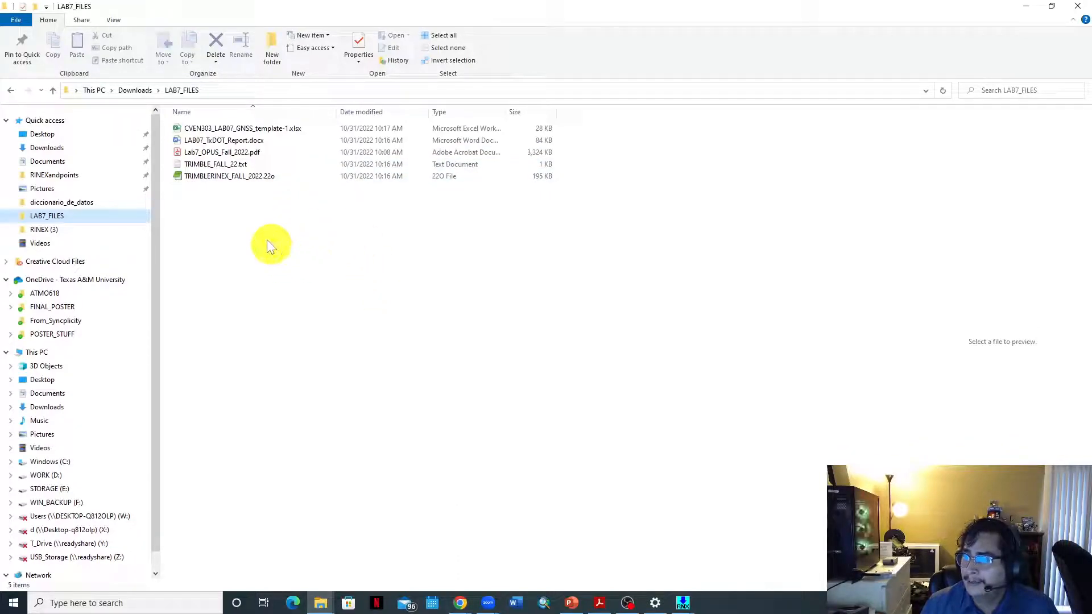
Examine the point list in TRIMBLE_FALL_22.txt and the header and observation records in TRIMBLERINEX_FALL_2022.22o
double_click(265, 165)
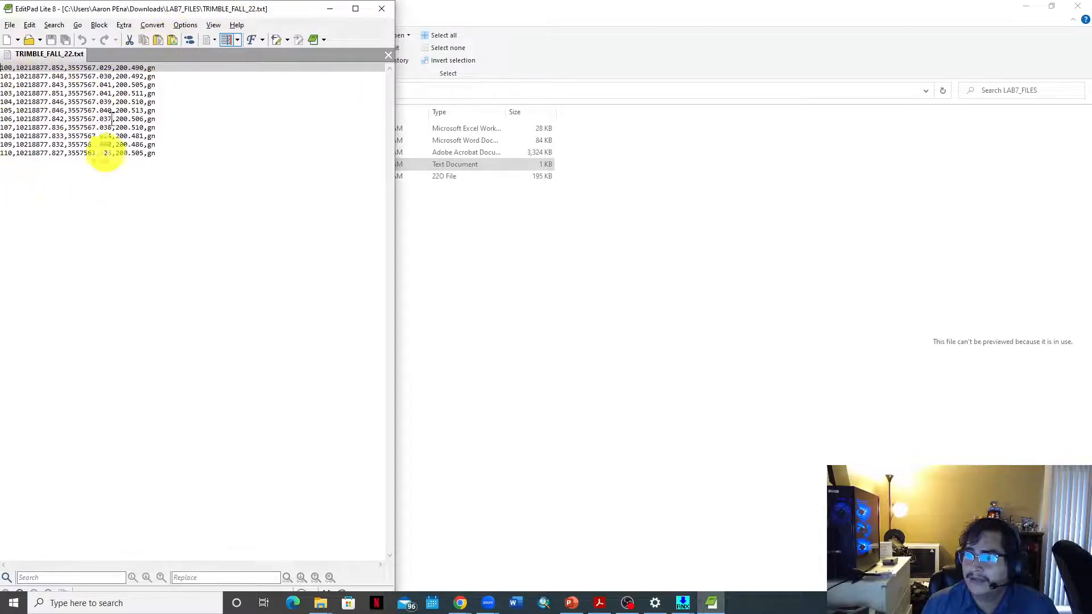
click(330, 8)
double_click(287, 176)
scroll(207, 243, down, 18)
scroll(212, 263, up, 4)
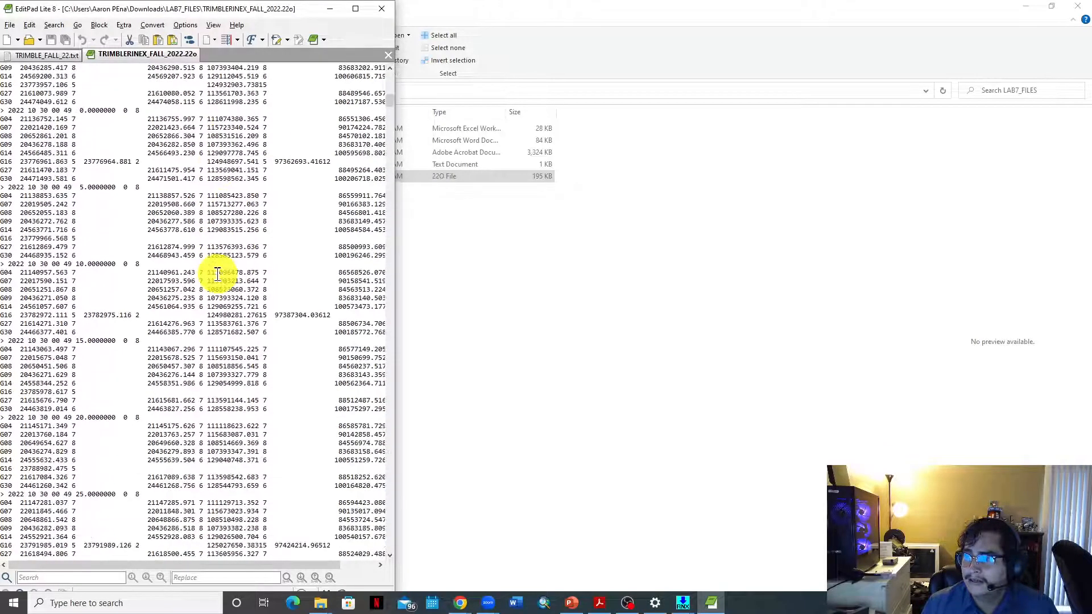
scroll(227, 296, up, 14)
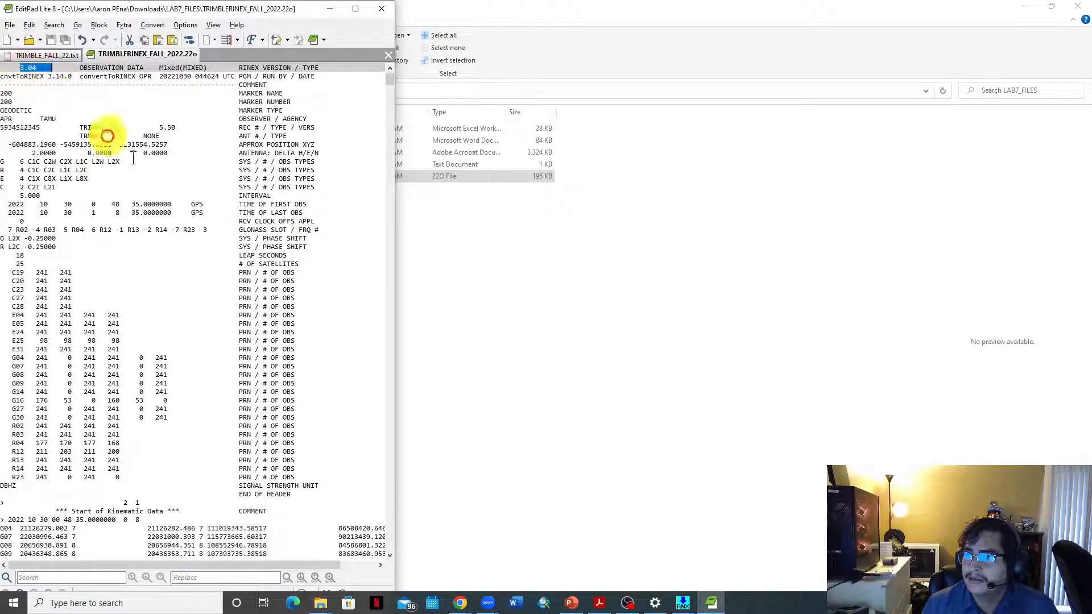
click(151, 162)
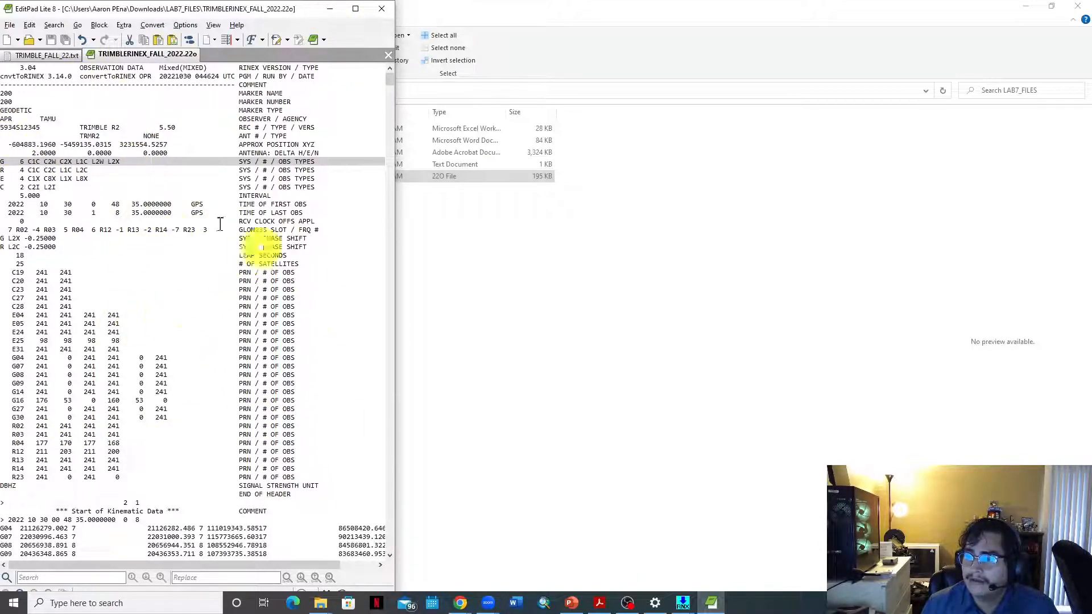
scroll(220, 336, down, 18)
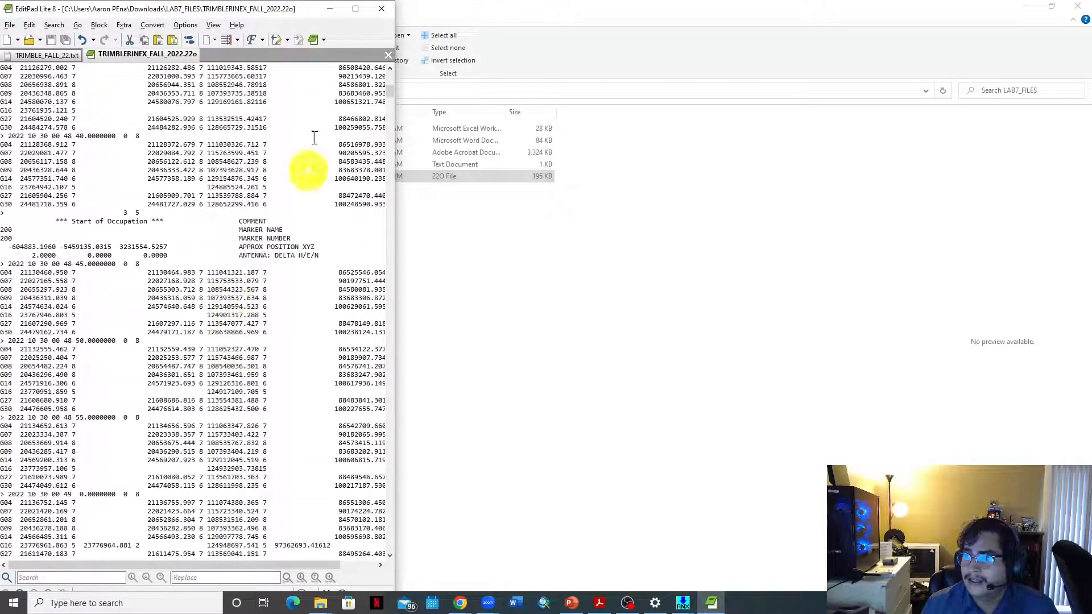
click(331, 12)
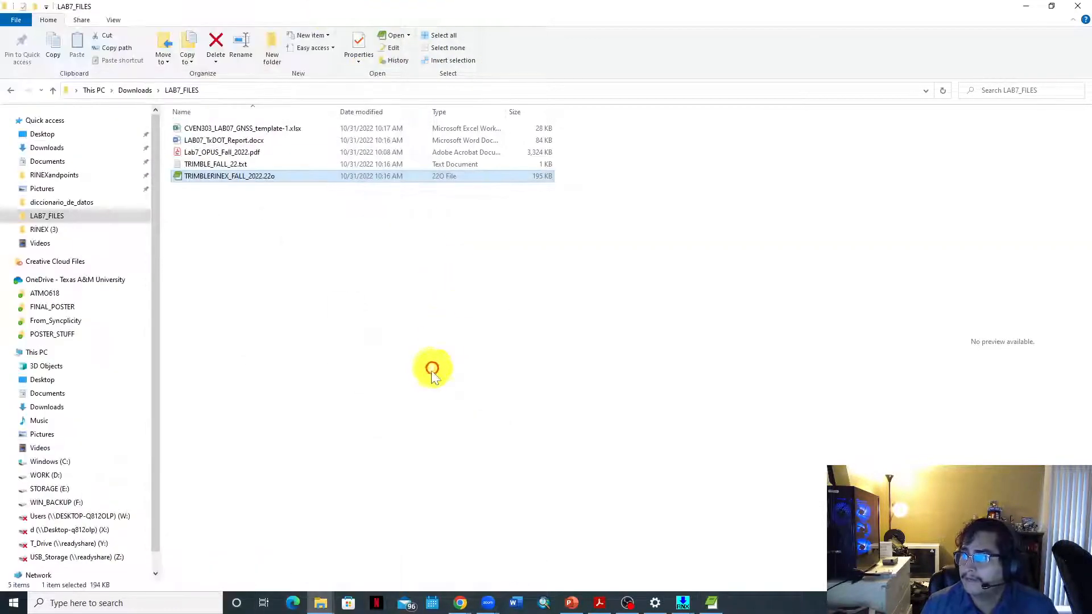
Switch to the Lab 7 PDF in Adobe Acrobat and check which RINEX file step 6 requires
click(1025, 6)
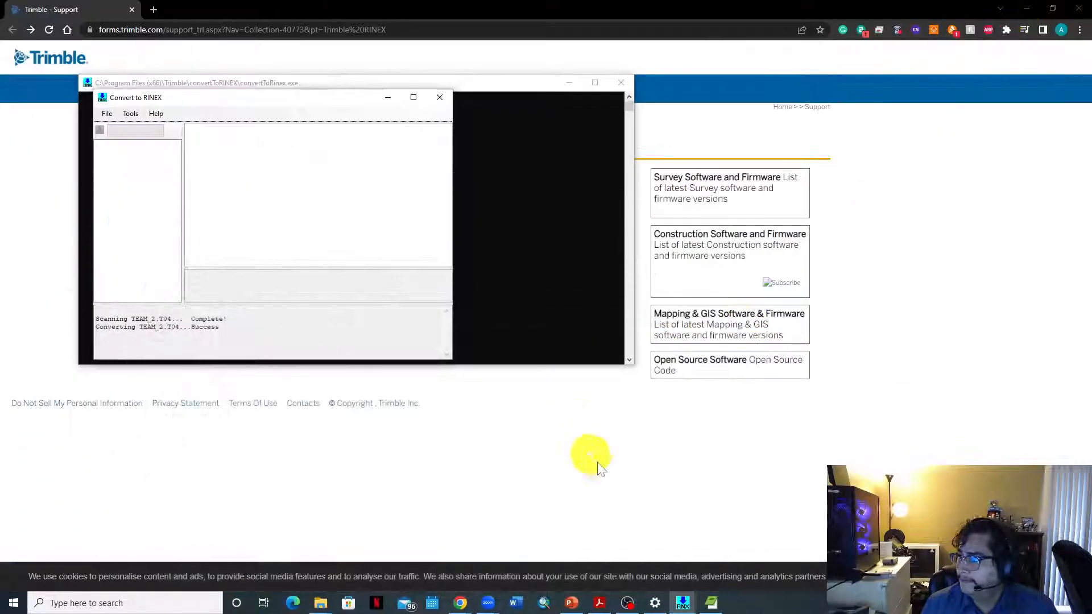
click(600, 602)
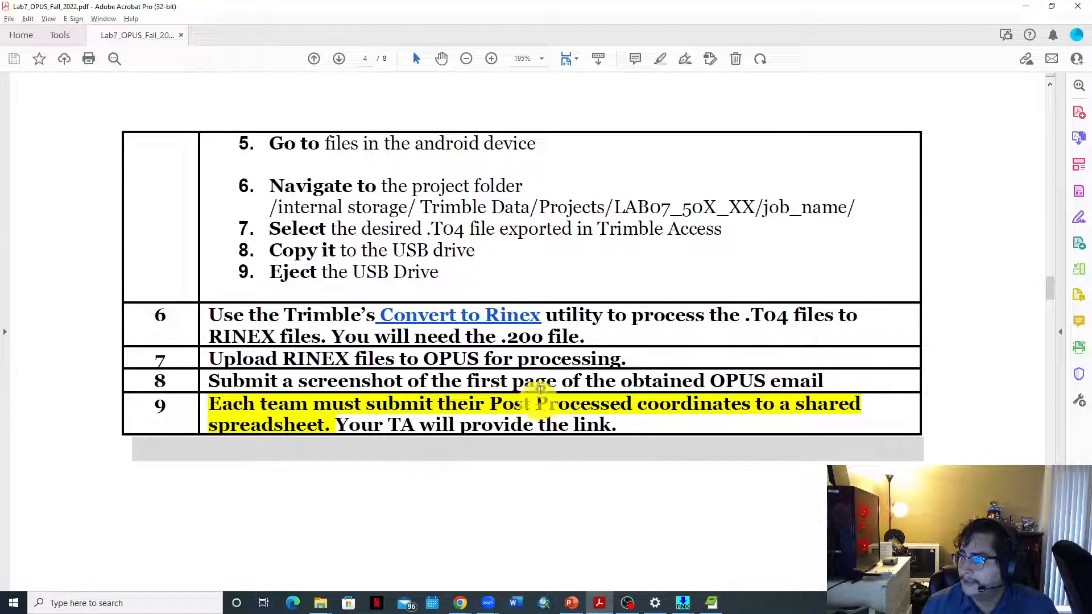
drag(584, 337, 502, 337)
click(520, 340)
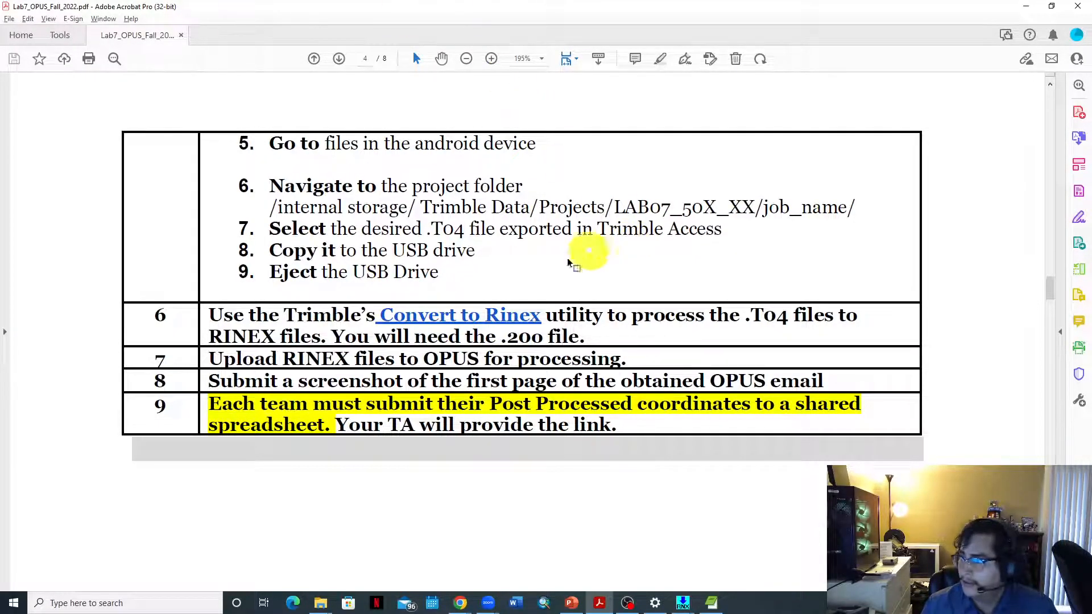
Find the Rapid Static instructions in step 4 of the handout and open the linked OPUS website
scroll(634, 370, up, 5)
scroll(638, 401, down, 20)
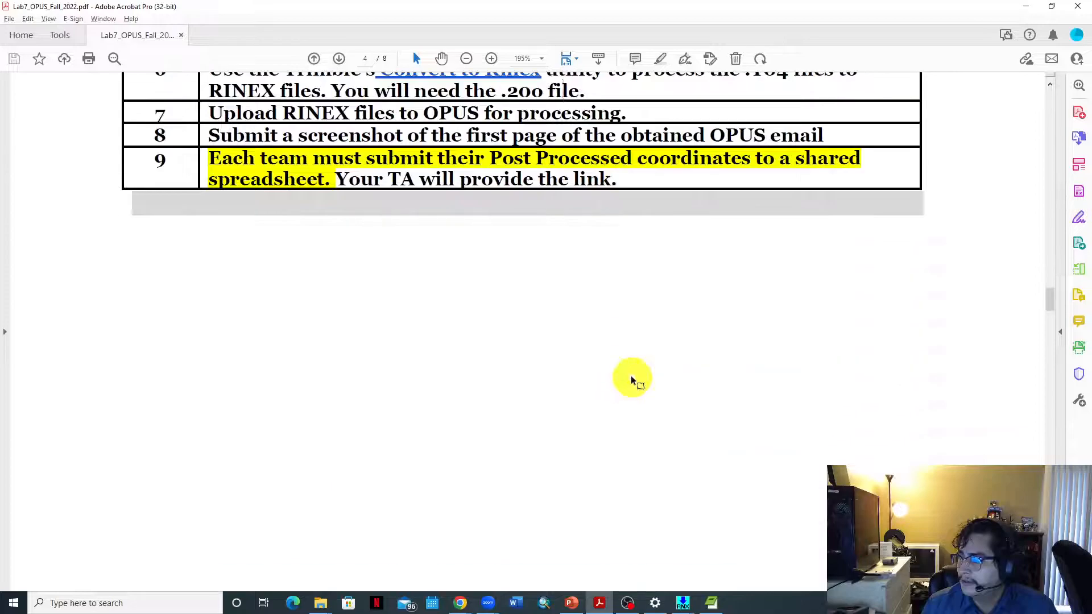
scroll(637, 409, down, 12)
scroll(638, 383, up, 9)
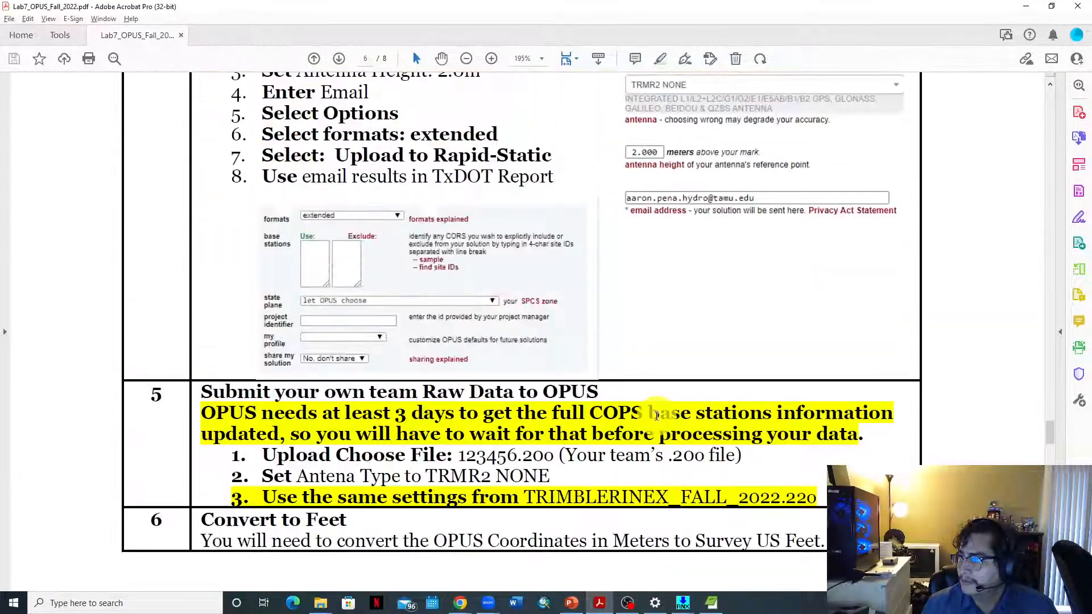
scroll(626, 369, up, 1)
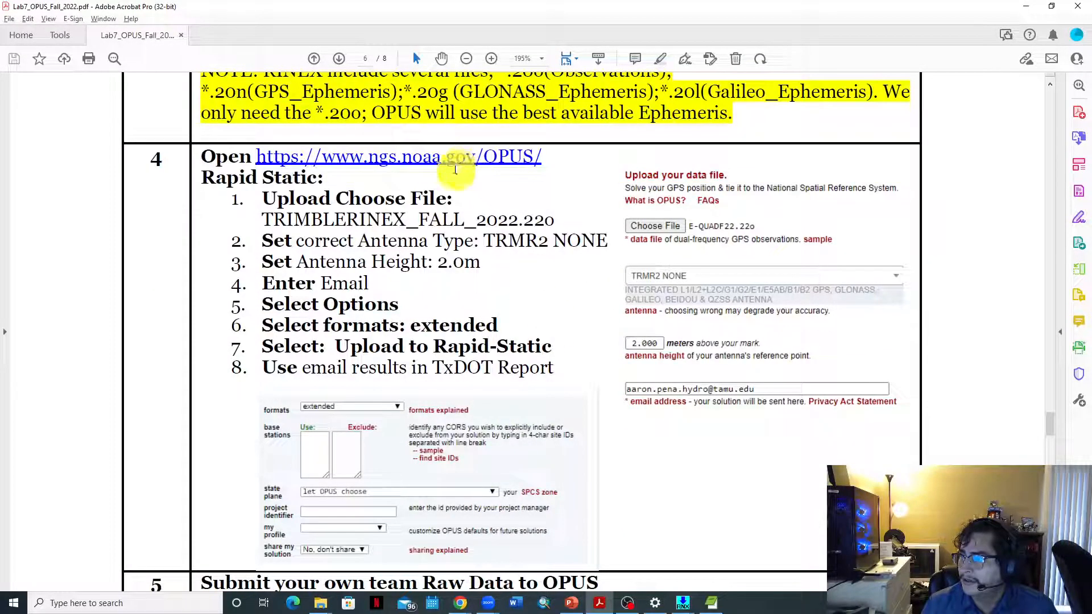
click(438, 157)
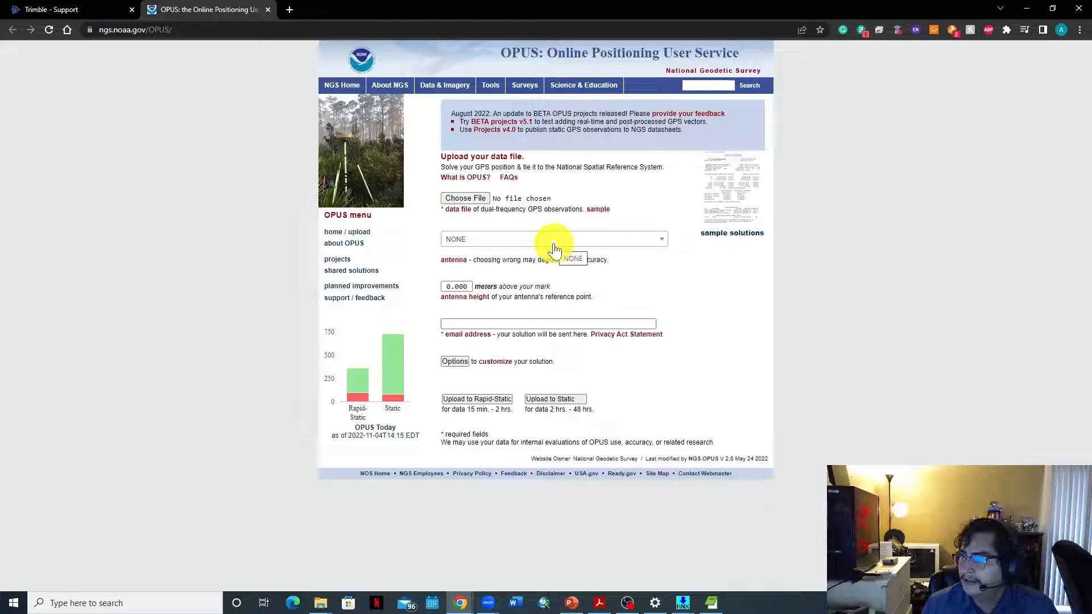
Set the antenna type on the OPUS upload form to TRMR2 NONE
click(517, 249)
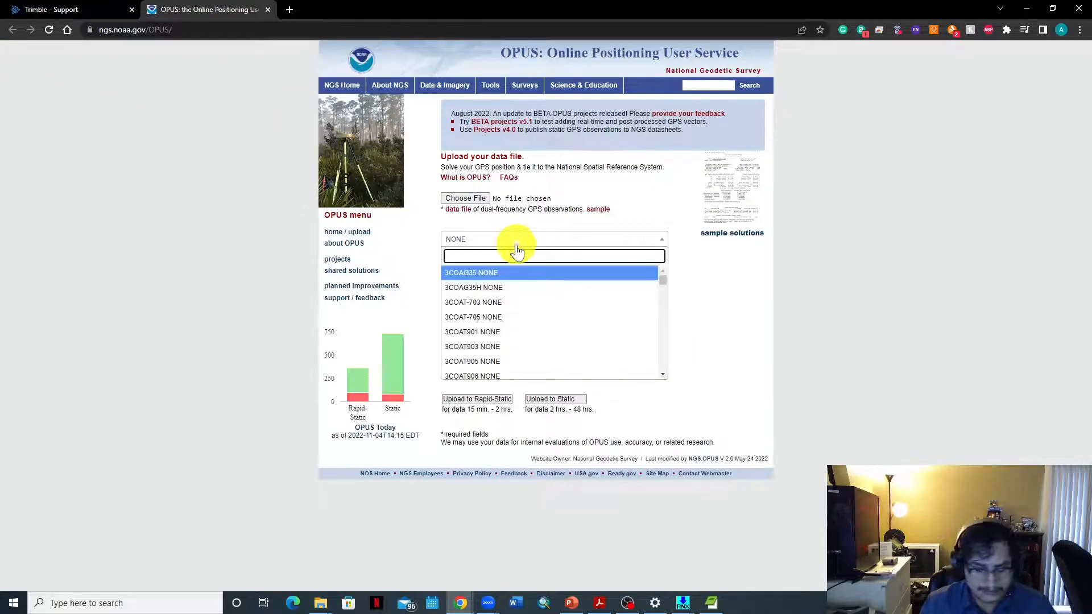
text(TRMR2)
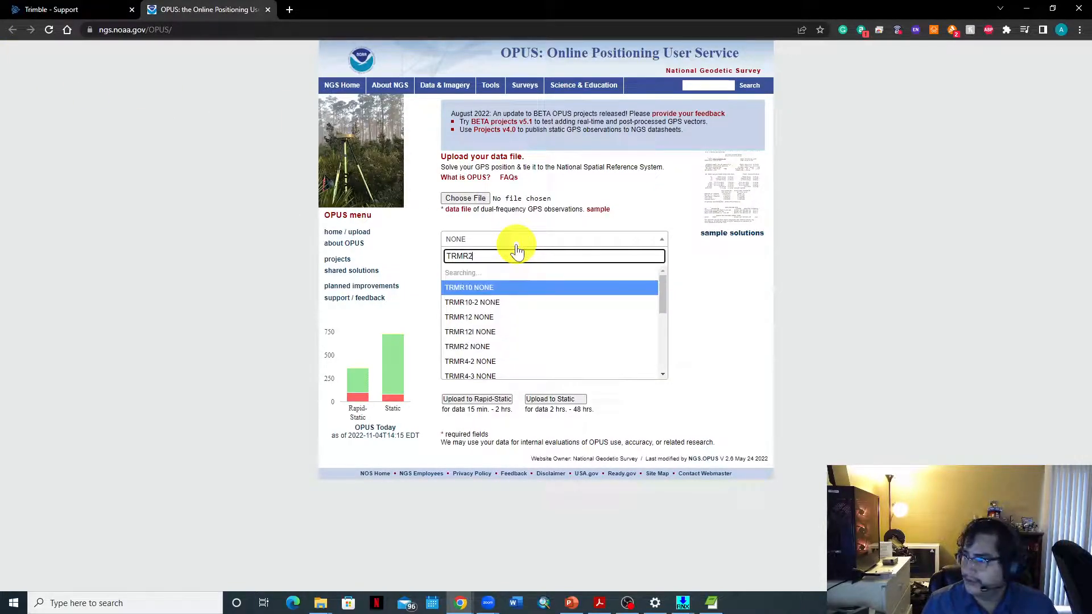
key(Return)
click(458, 290)
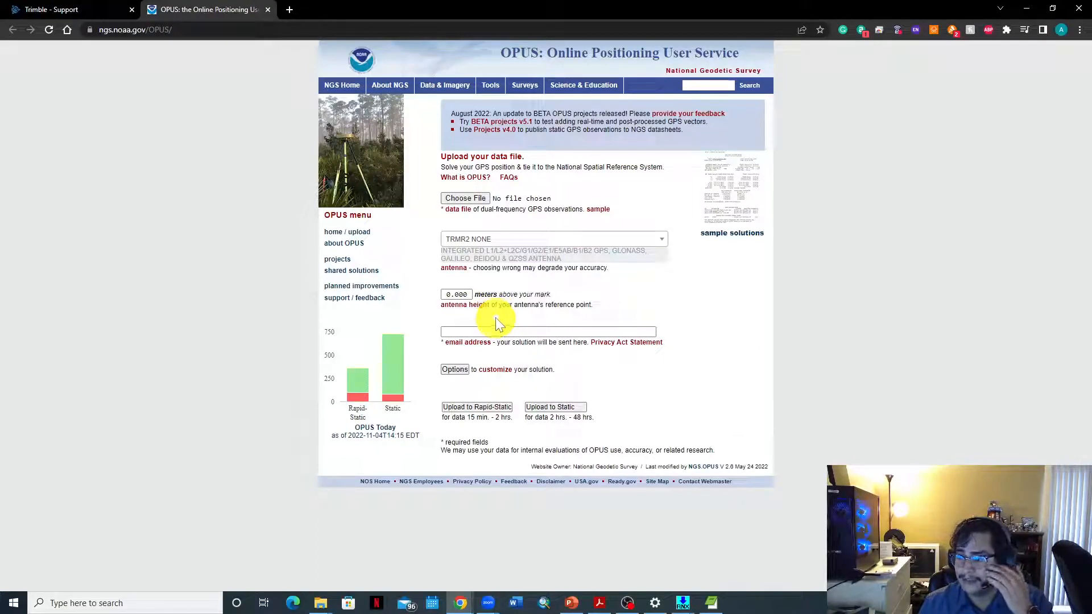
click(466, 331)
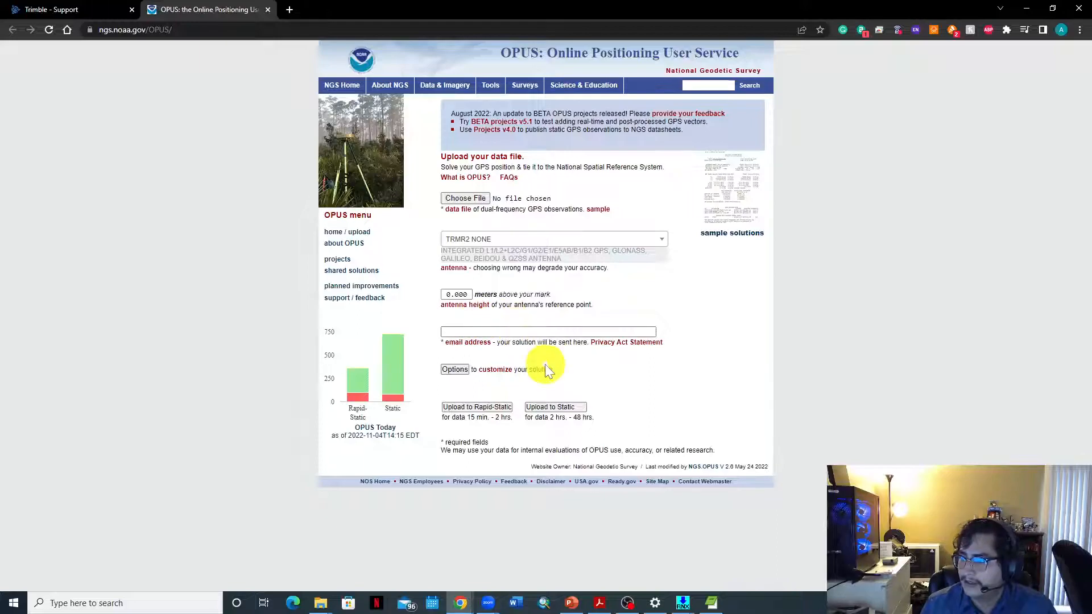
Show the OPUS solution options and set the formats to extended
click(455, 369)
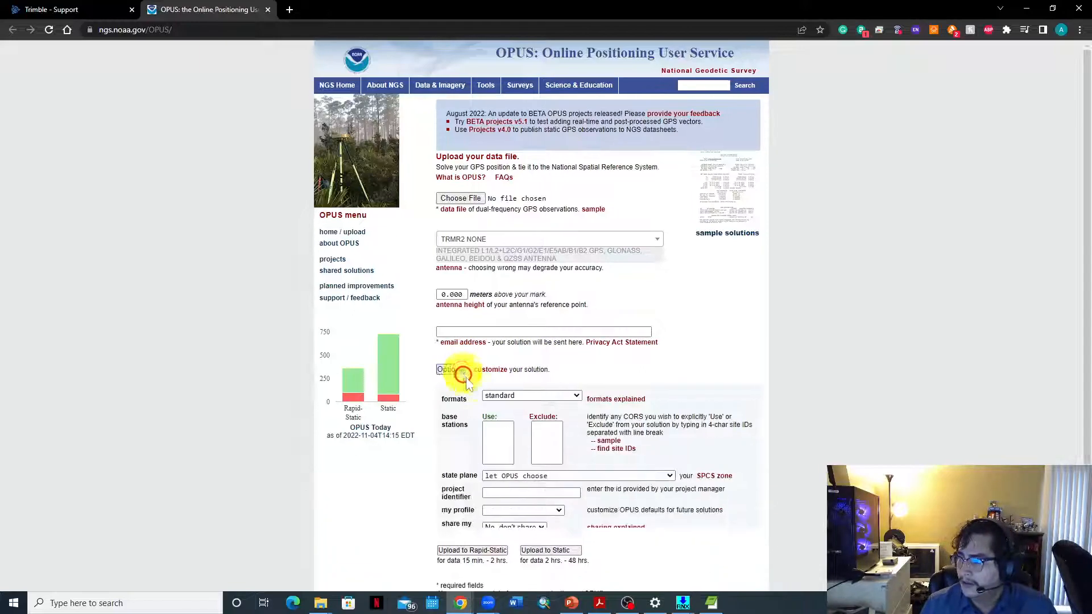
click(550, 405)
click(532, 414)
scroll(629, 418, down, 2)
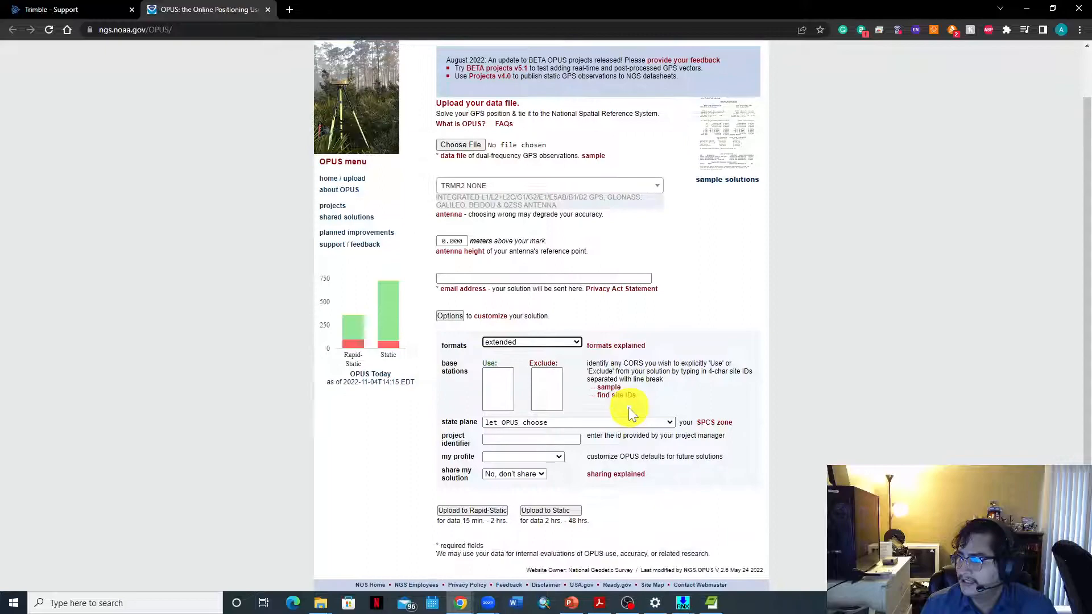
Fill in the email address for receiving the OPUS solution
click(483, 278)
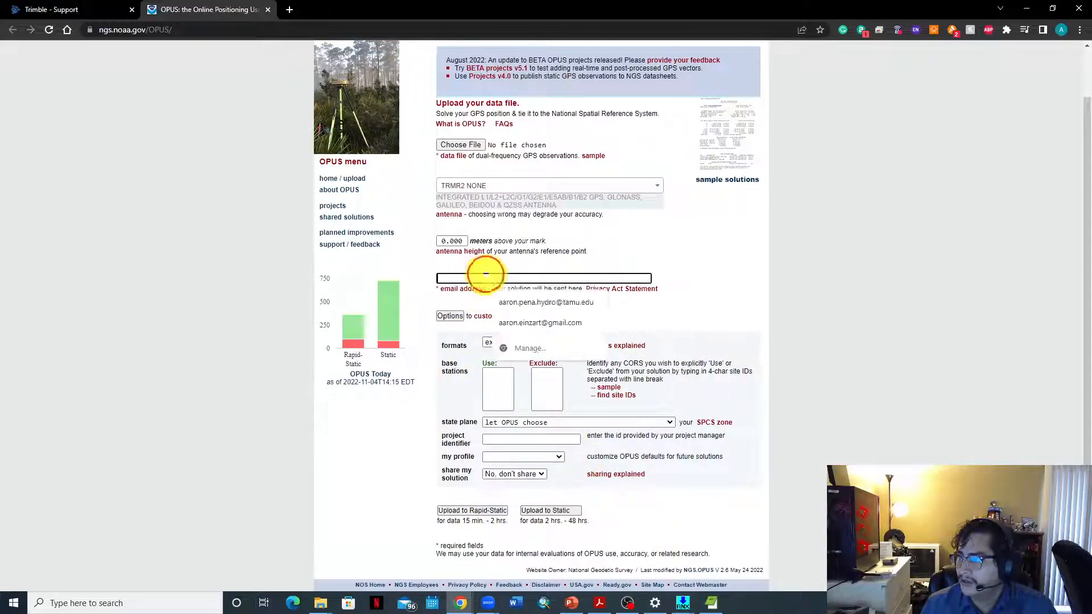
click(555, 302)
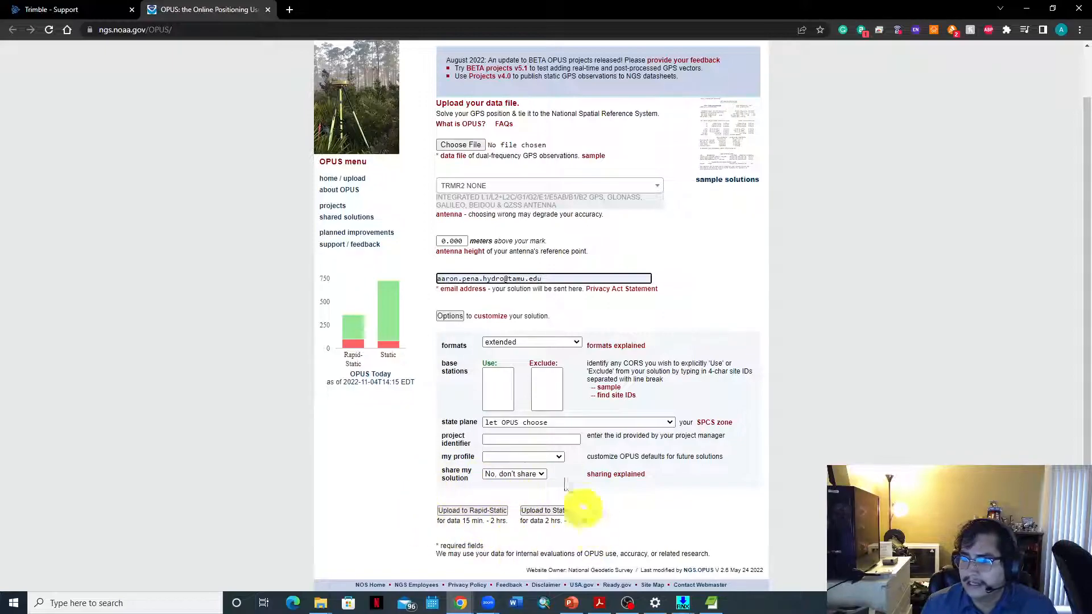
scroll(715, 319, up, 2)
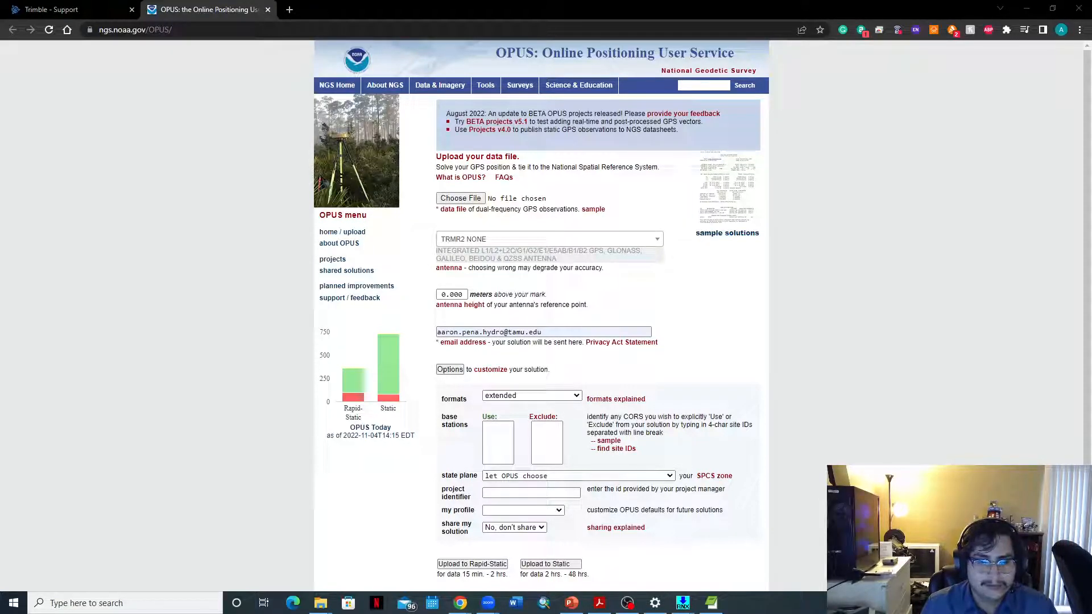
key(super+d)
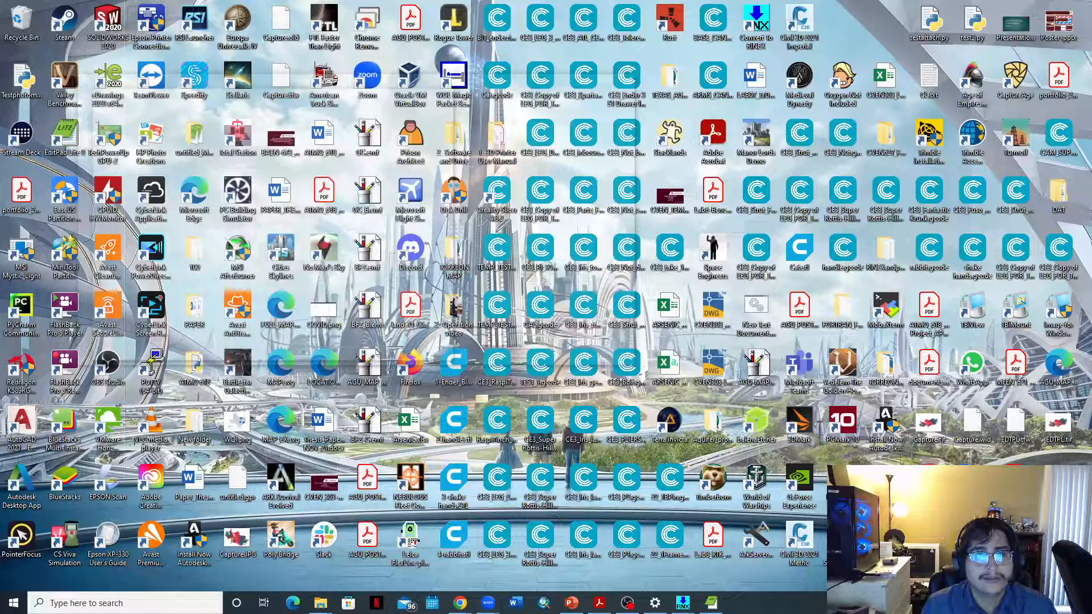
key(super+d)
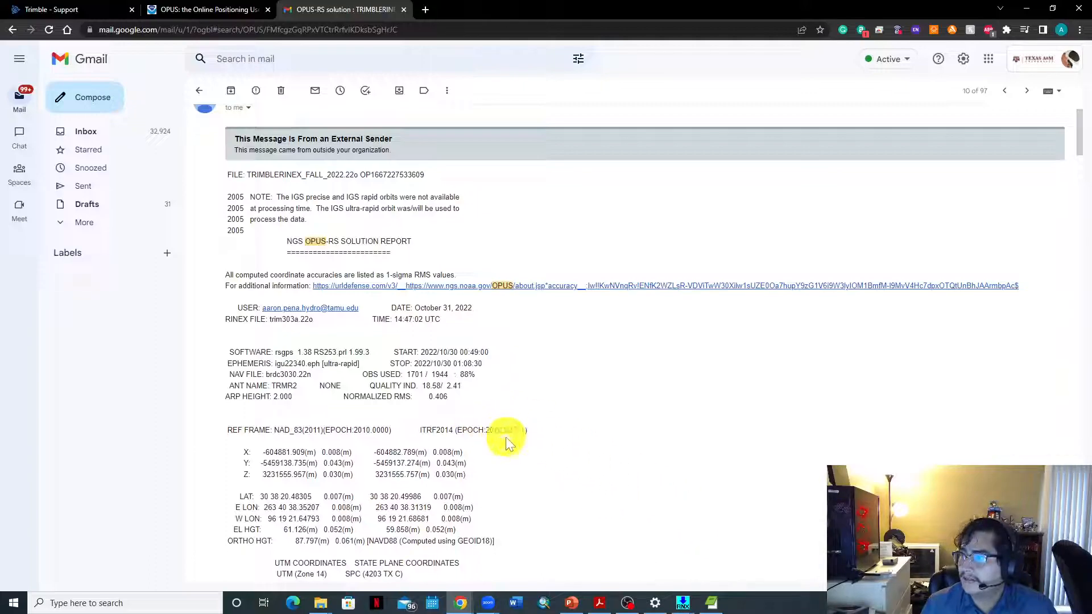
Review the coordinates, accuracies and base stations in the OPUS-RS solution email for TRIMBLERINEX_FALL_2022.22o
scroll(507, 435, down, 2)
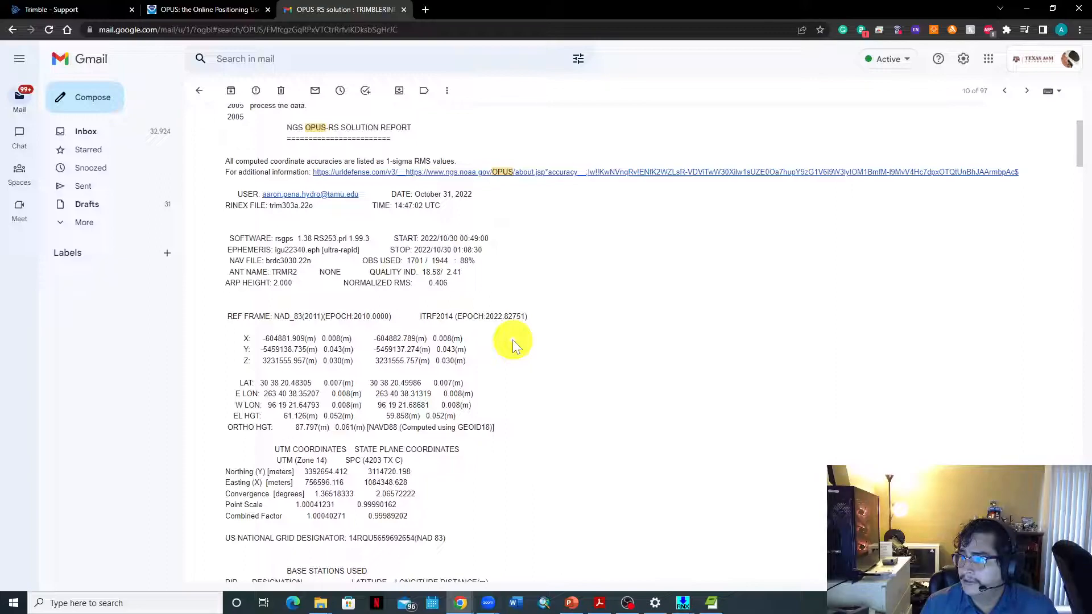
scroll(513, 339, up, 3)
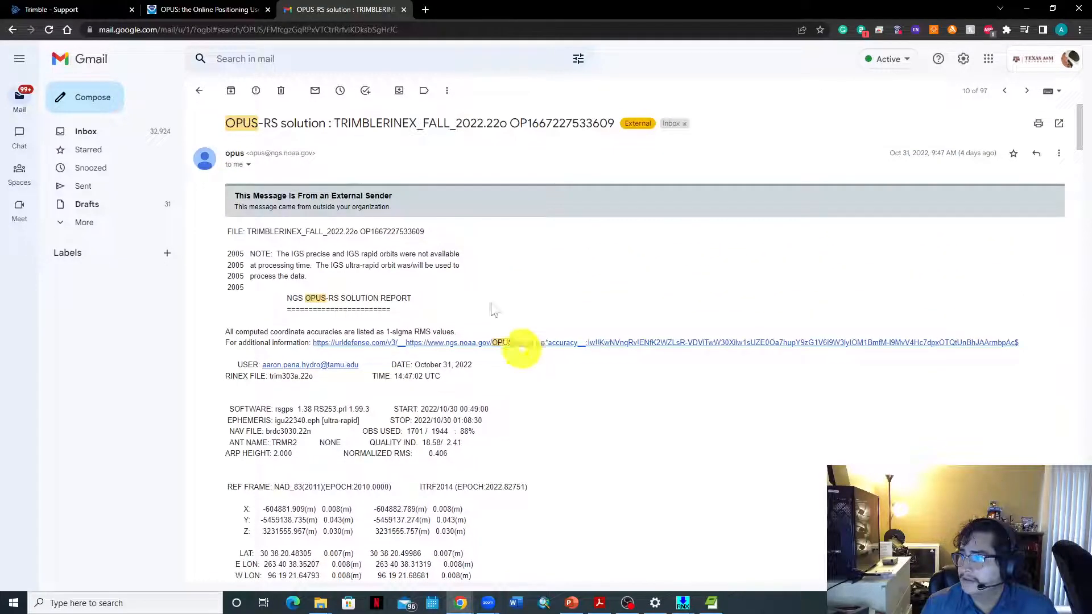
scroll(534, 236, down, 3)
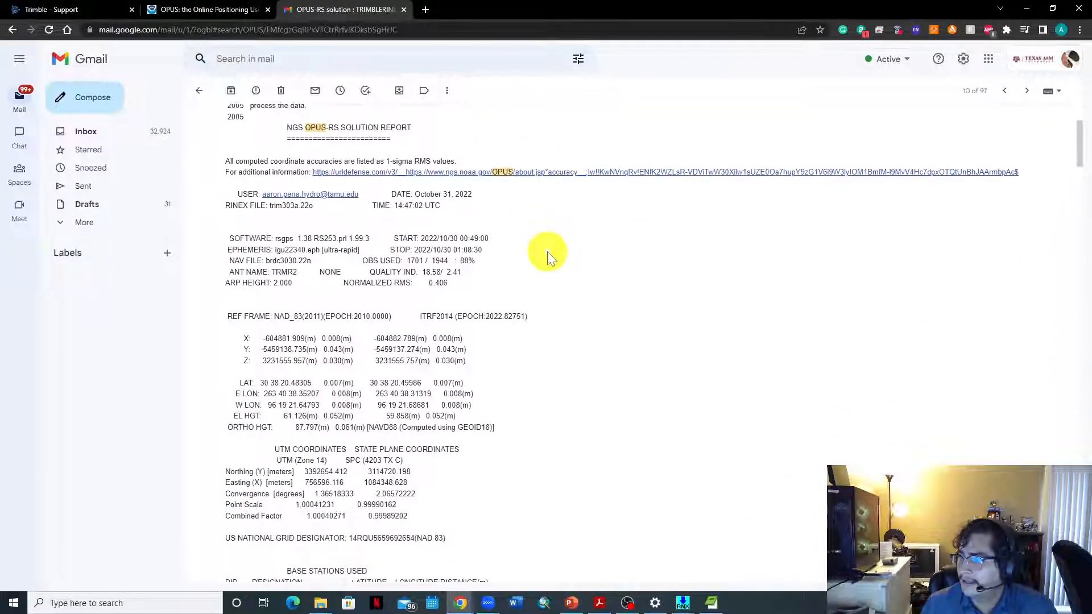
scroll(549, 257, down, 1)
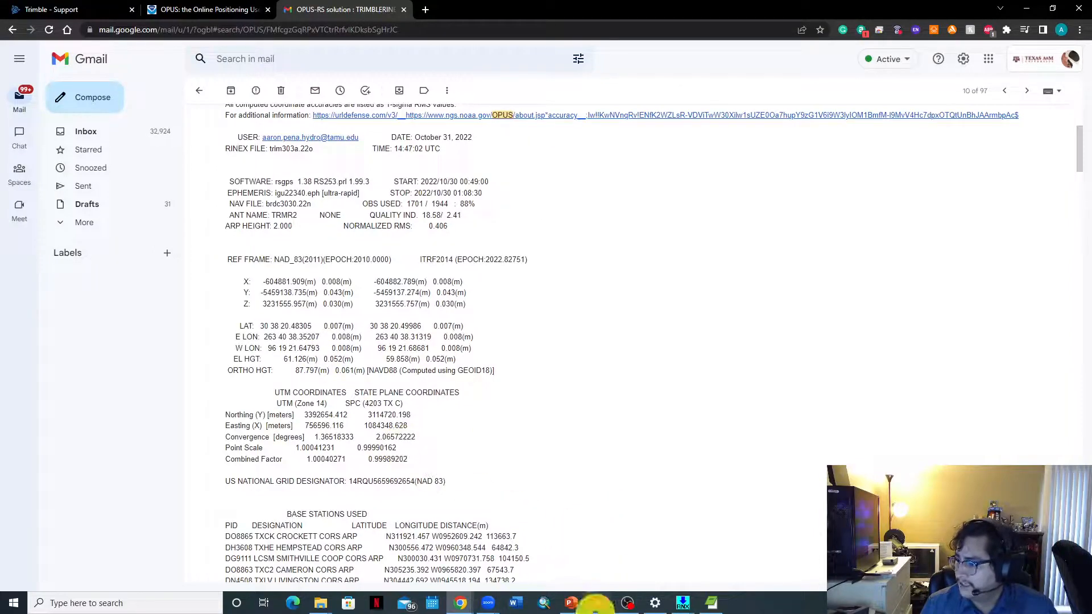
Return to the Lab 7 PDF in Adobe Acrobat and check the upload file named in step 4
click(599, 603)
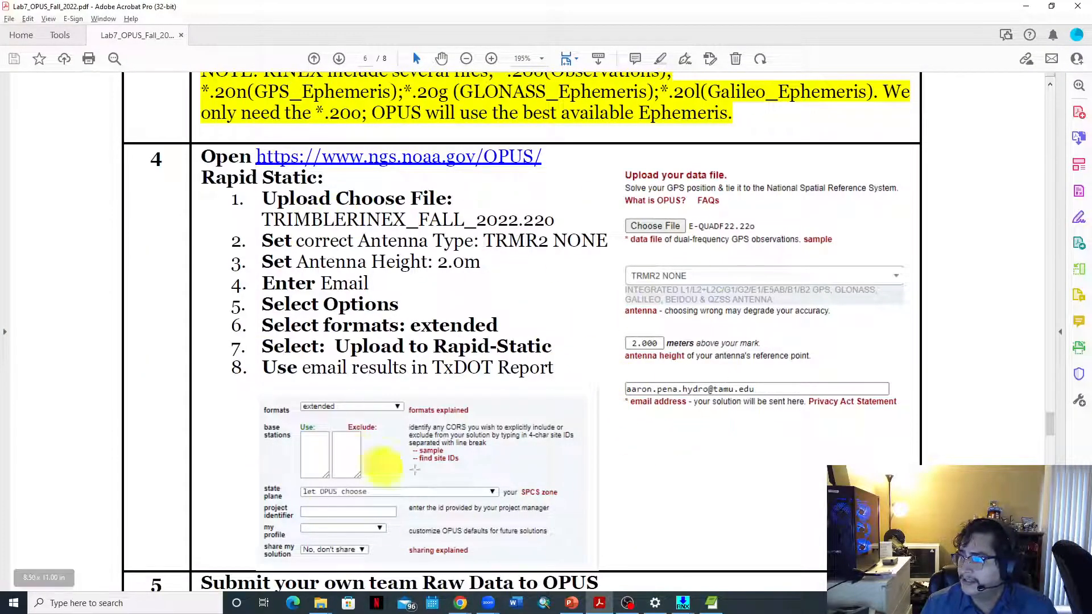
scroll(432, 239, down, 6)
scroll(478, 458, up, 5)
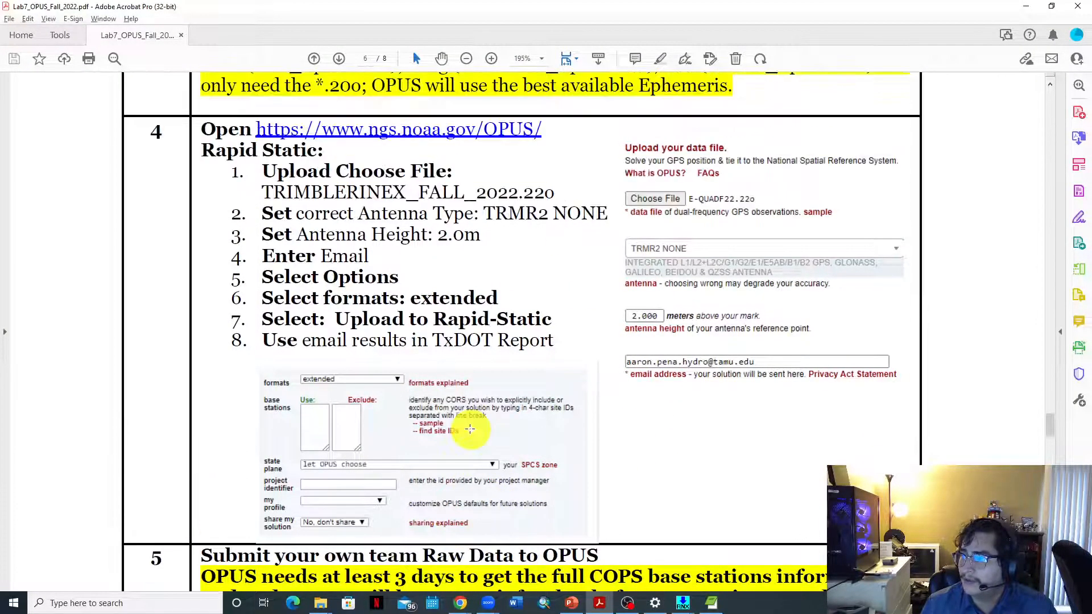
drag(553, 195, 273, 193)
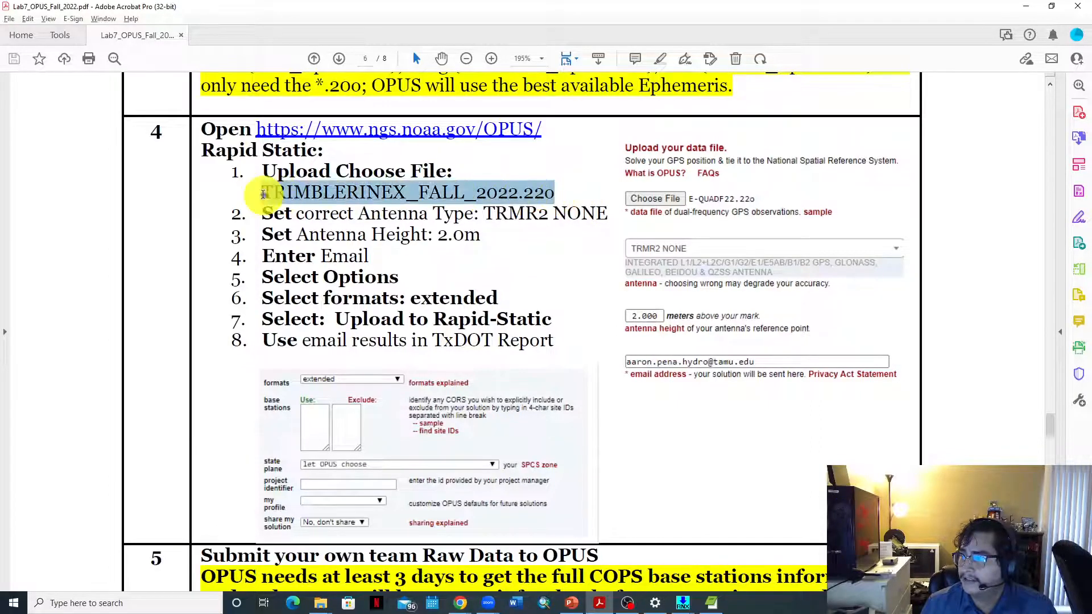
click(501, 301)
Read steps 5 and 6 on submitting the team's raw data to OPUS and converting the coordinates to US Survey Feet
scroll(522, 388, down, 5)
scroll(522, 388, down, 1)
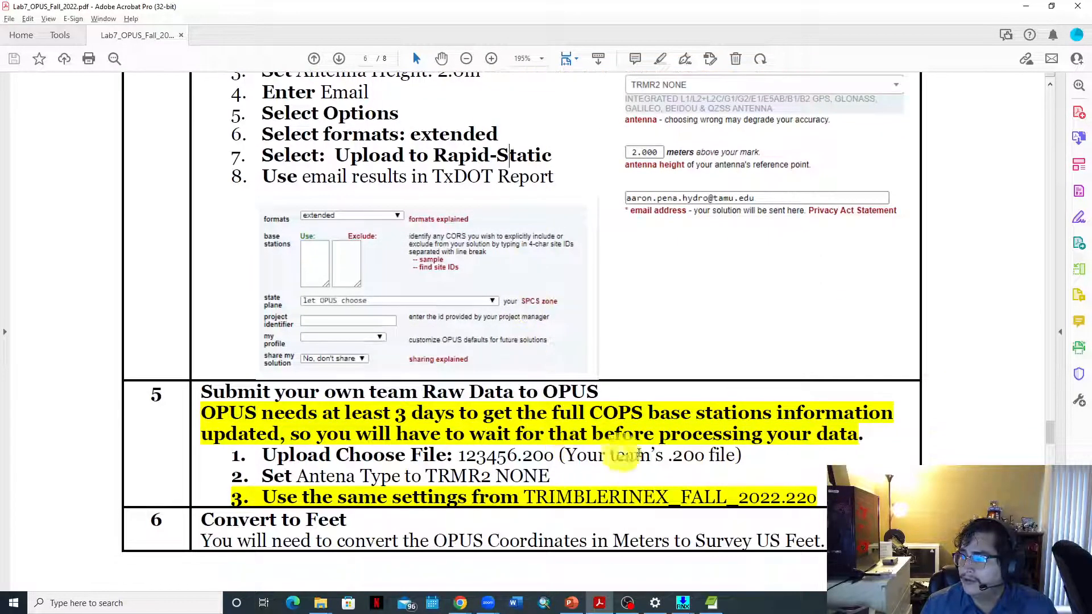
drag(555, 455, 458, 455)
click(597, 455)
scroll(508, 459, down, 4)
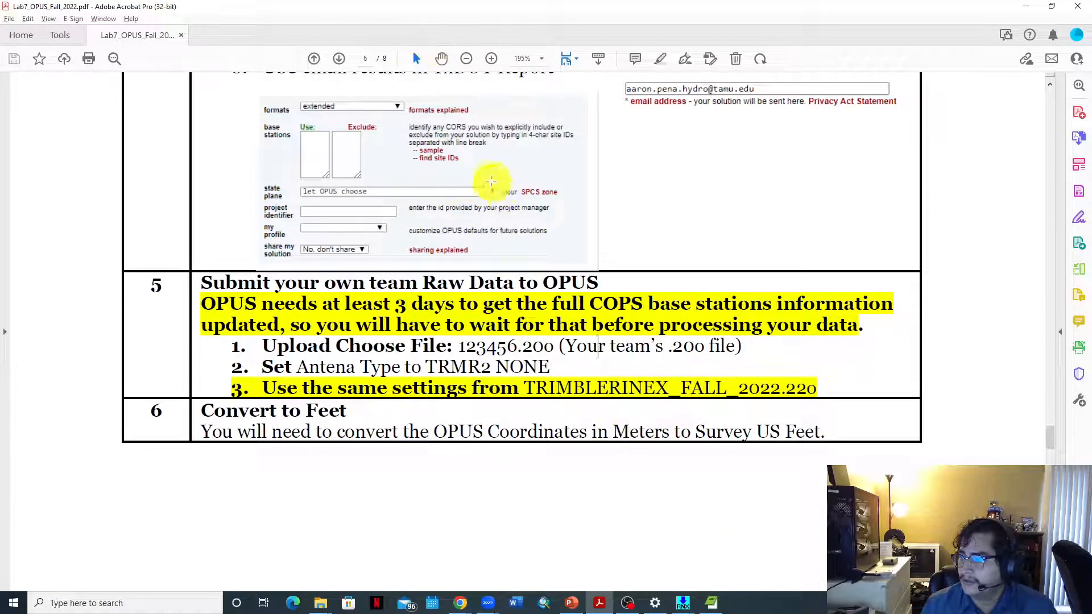
drag(219, 415, 517, 455)
click(517, 455)
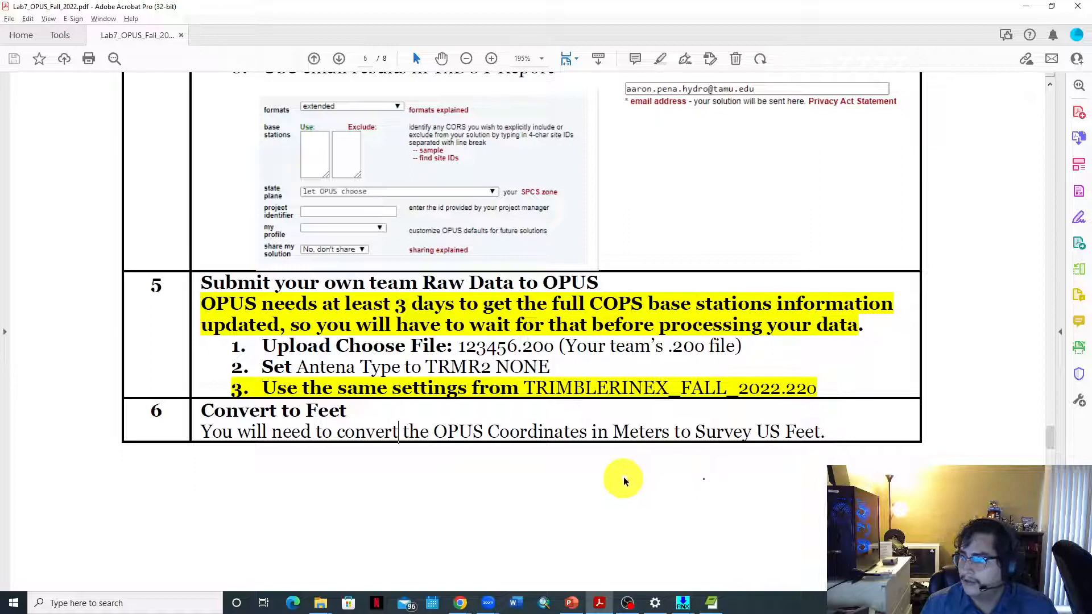
scroll(631, 480, down, 3)
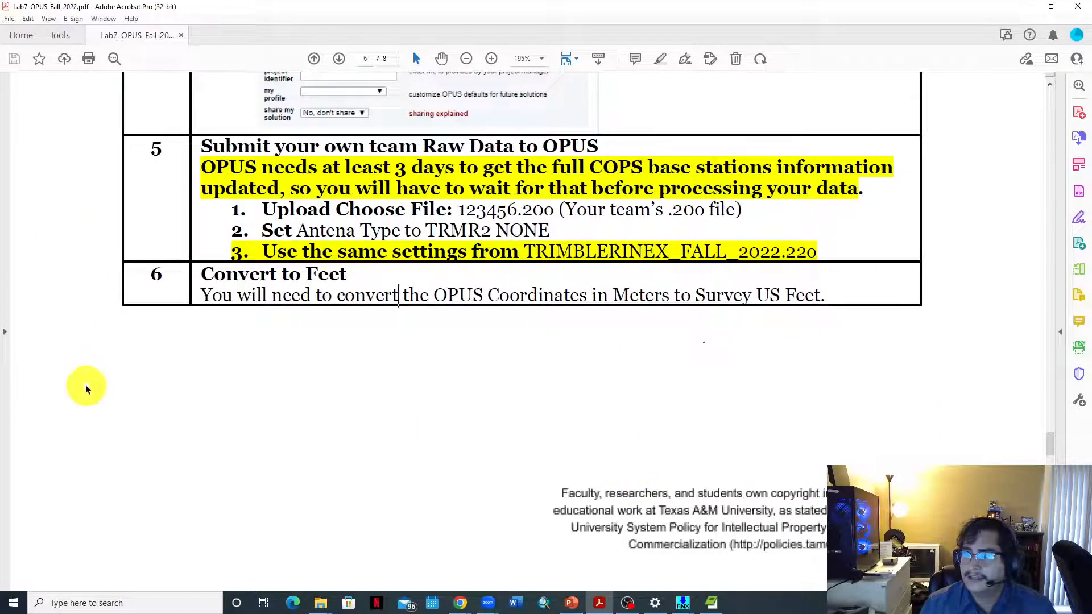
Check the coordinate accuracies in the OPUS-RS email, and read Task 4 step 1 of the Lab 7 PDF on the RTK-GPS comparison
key(alt+Tab)
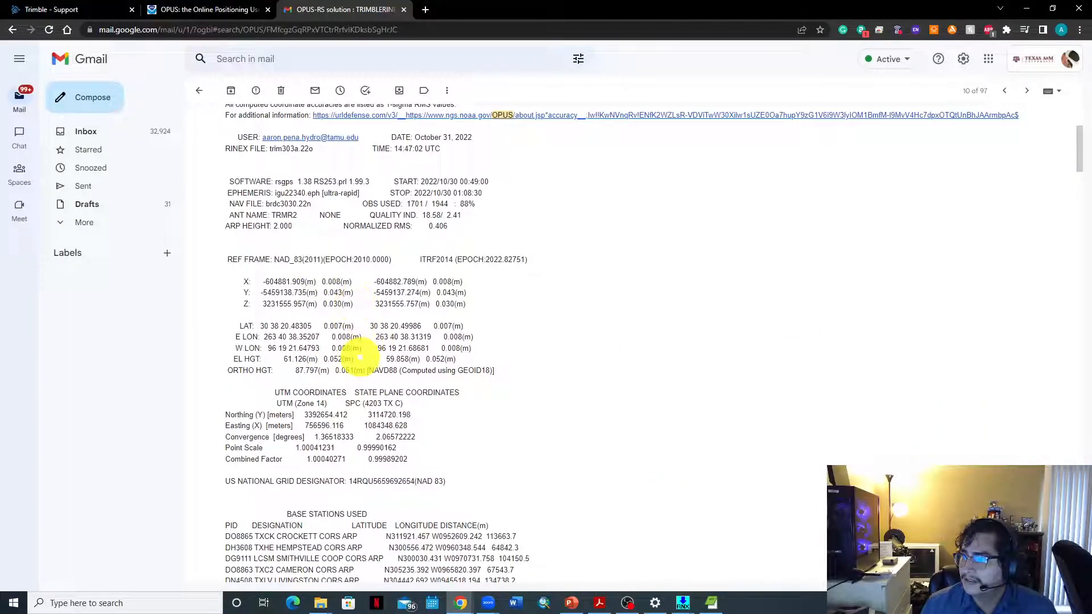
drag(338, 348, 361, 348)
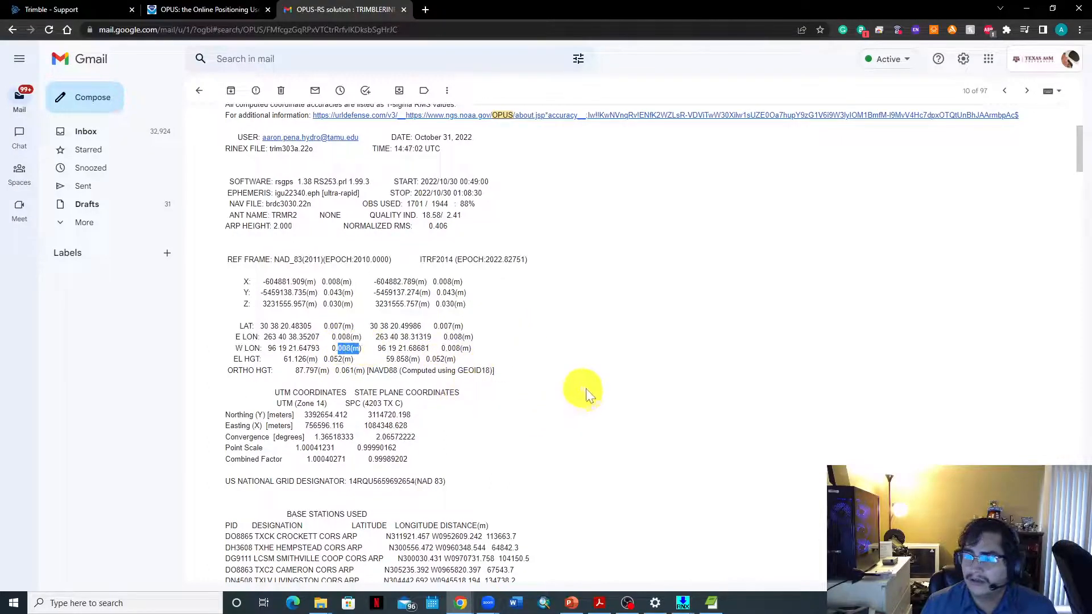
key(alt+Tab)
scroll(605, 392, down, 10)
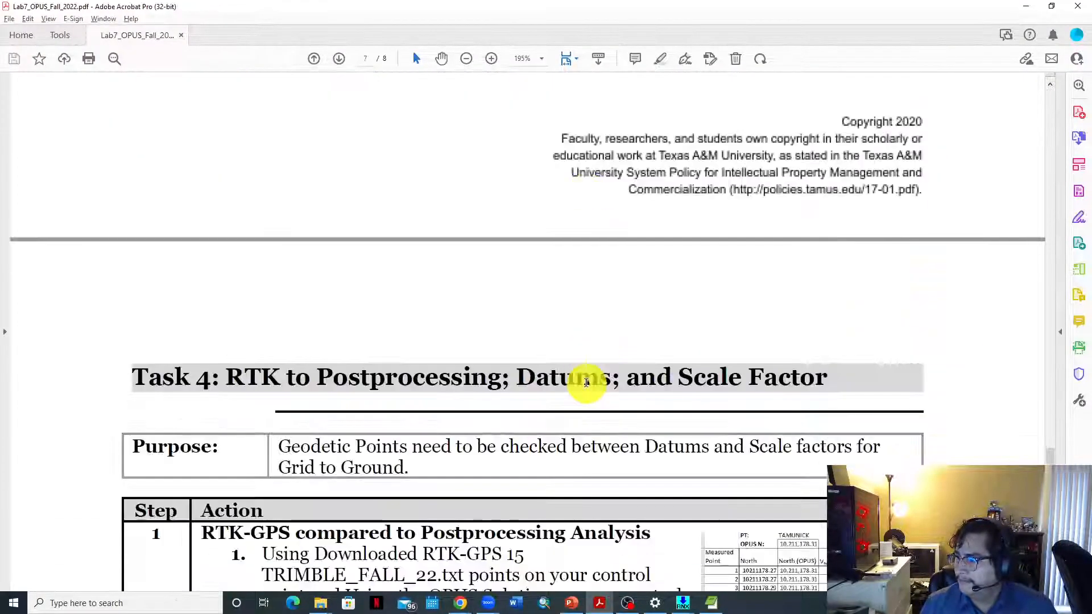
scroll(586, 383, down, 6)
scroll(646, 383, up, 3)
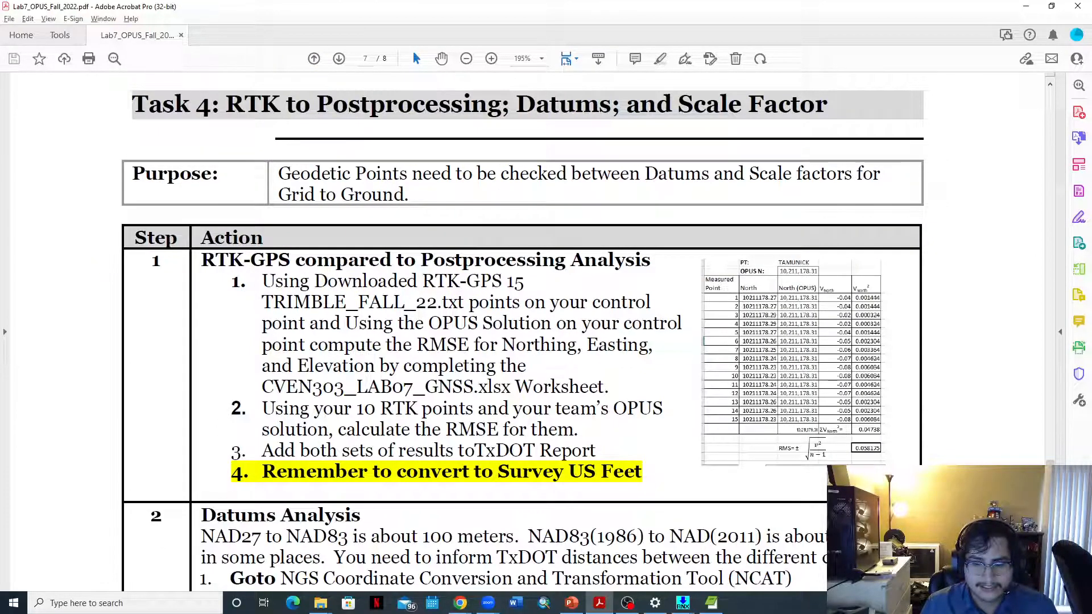
Open CVEN303_LAB07_GNSS_template-1.xlsx from the LAB7_FILES folder in Excel, enabling editing and its external data content
key(alt+Tab)
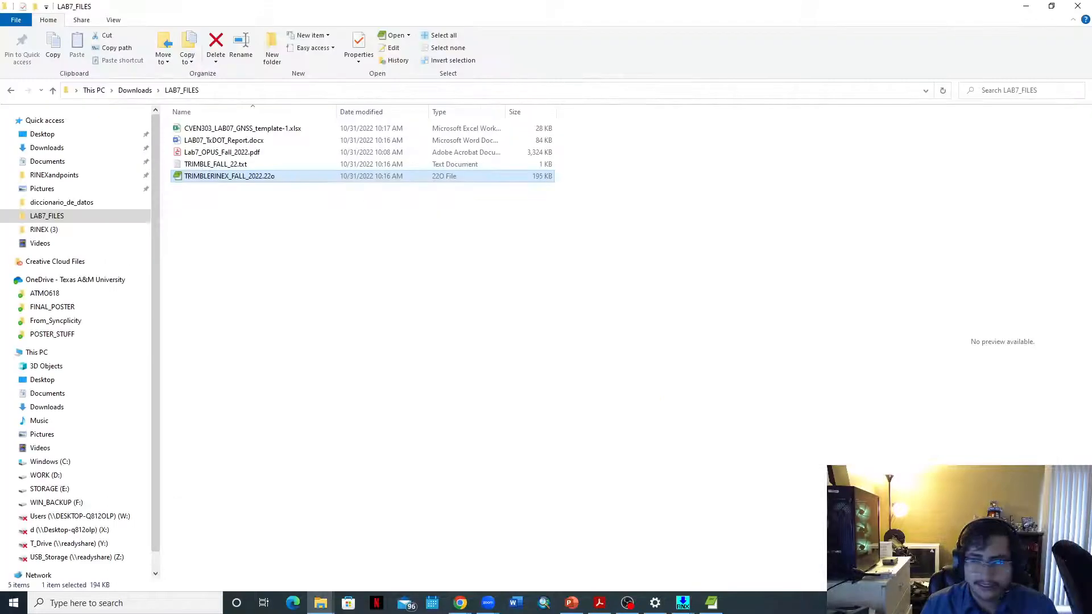
double_click(318, 129)
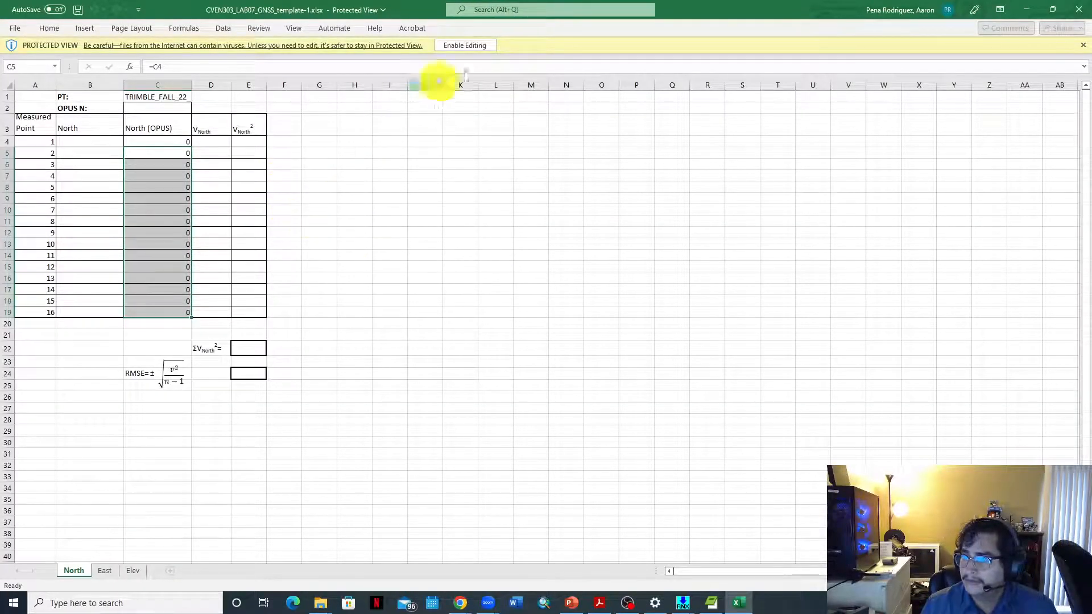
click(480, 44)
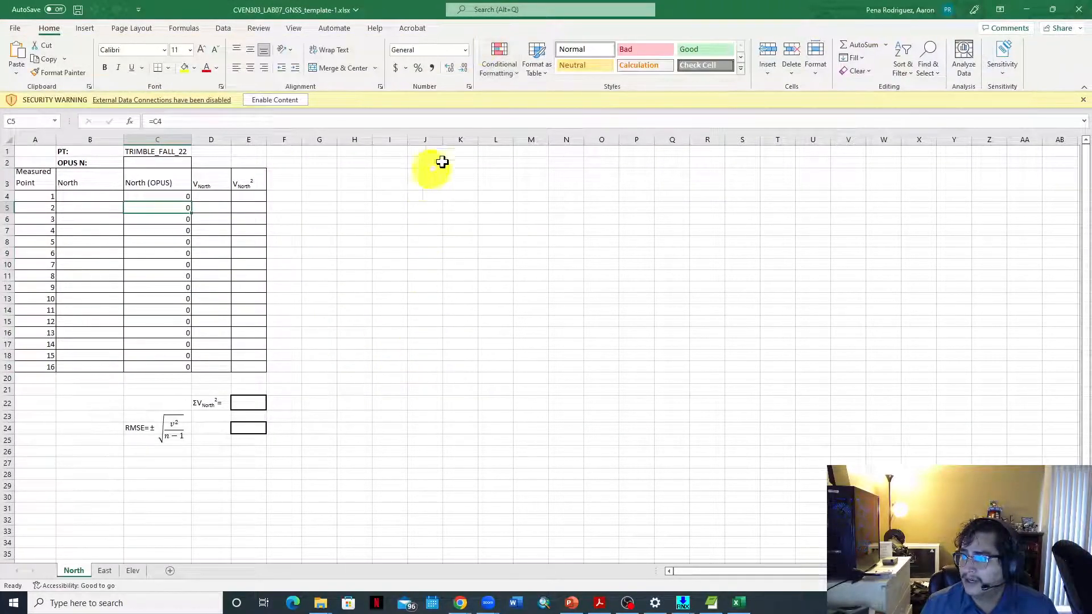
click(275, 103)
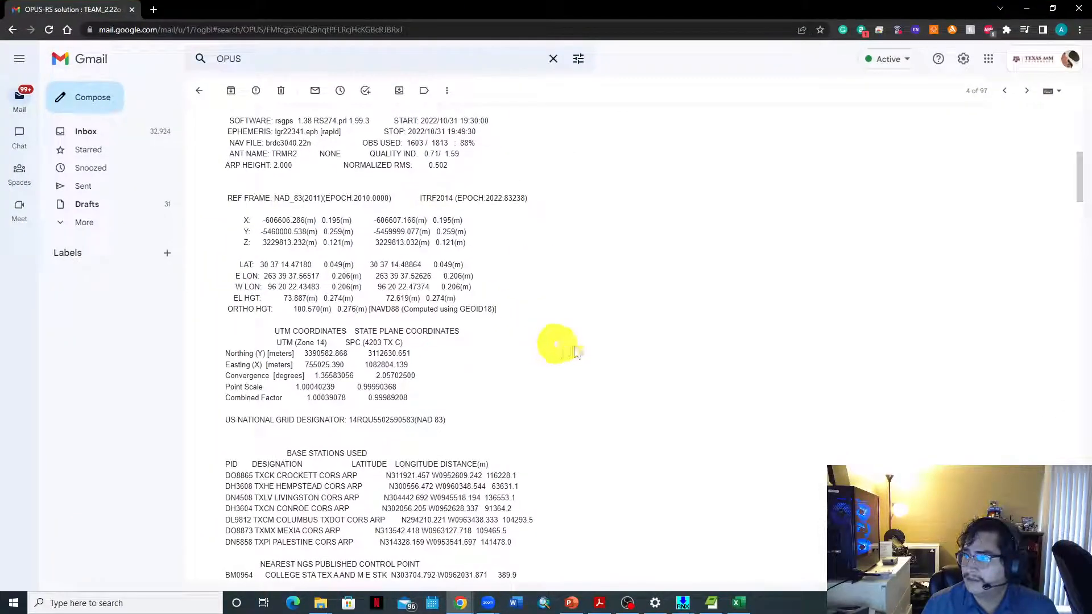
Examine the State Plane northing and easting, ellipsoid height and reference frame in the team's OPUS-RS solution email
scroll(624, 301, down, 1)
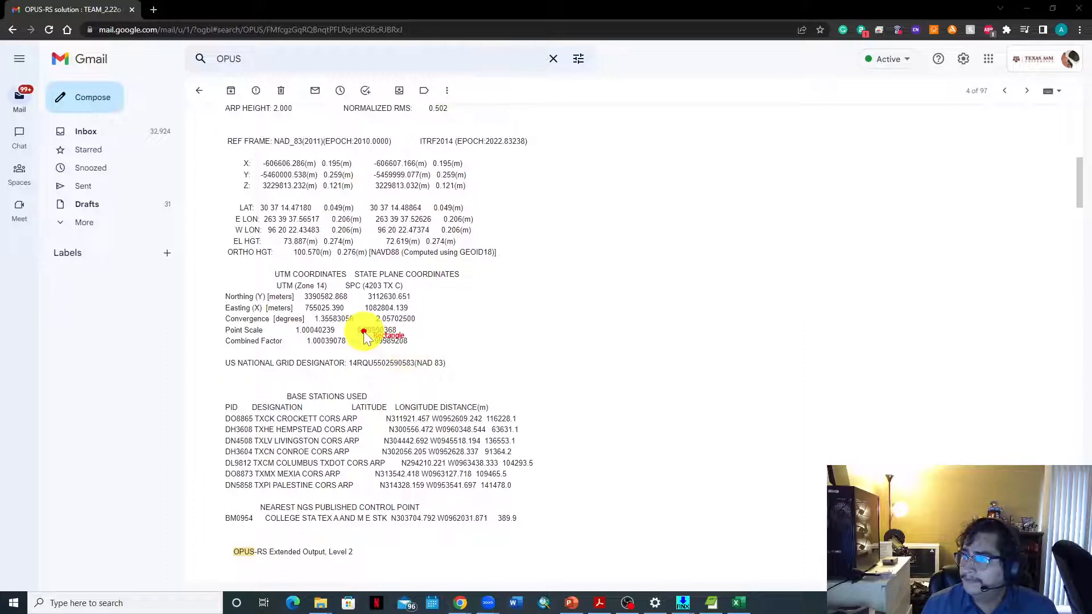
drag(354, 267, 480, 283)
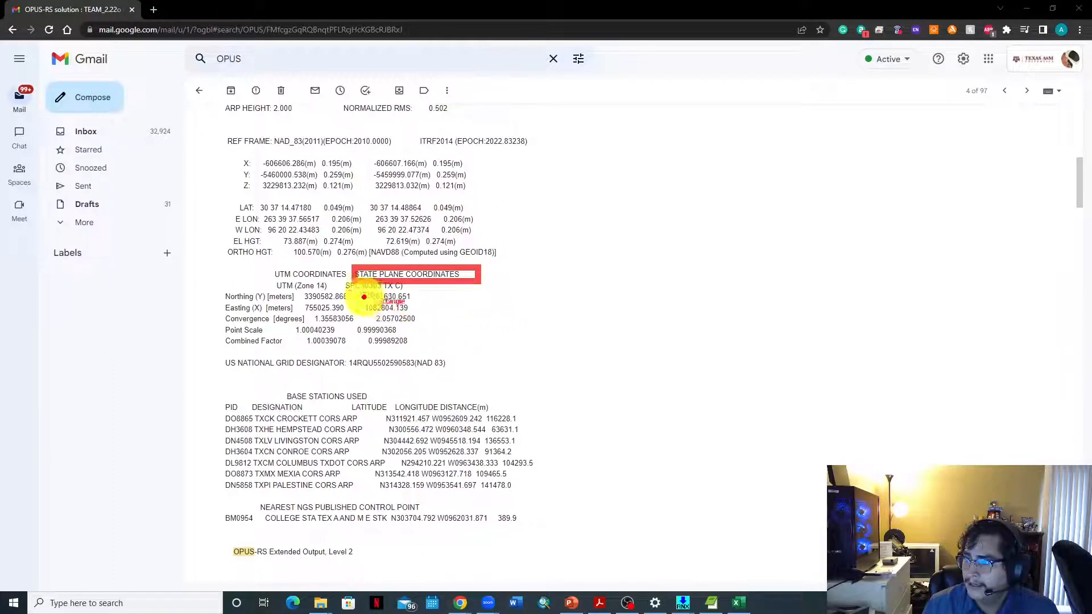
drag(215, 290, 433, 322)
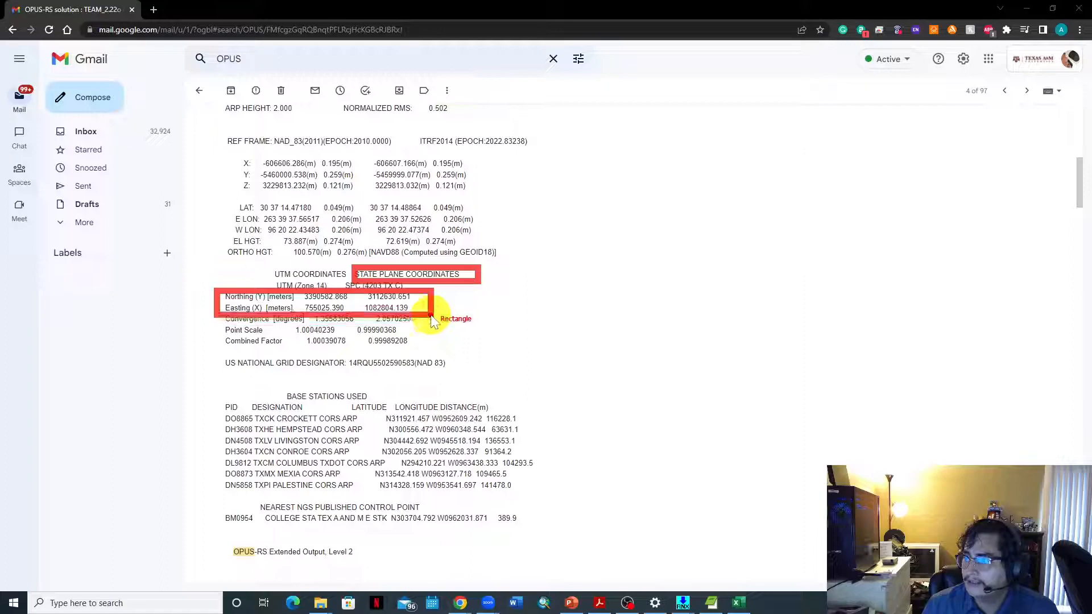
key(Escape)
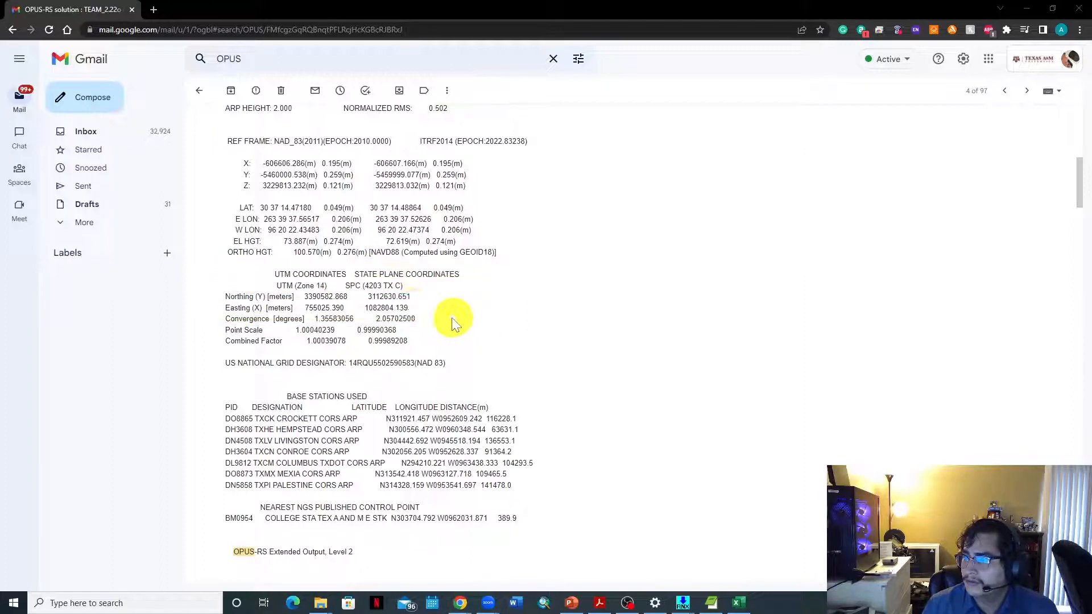
click(376, 300)
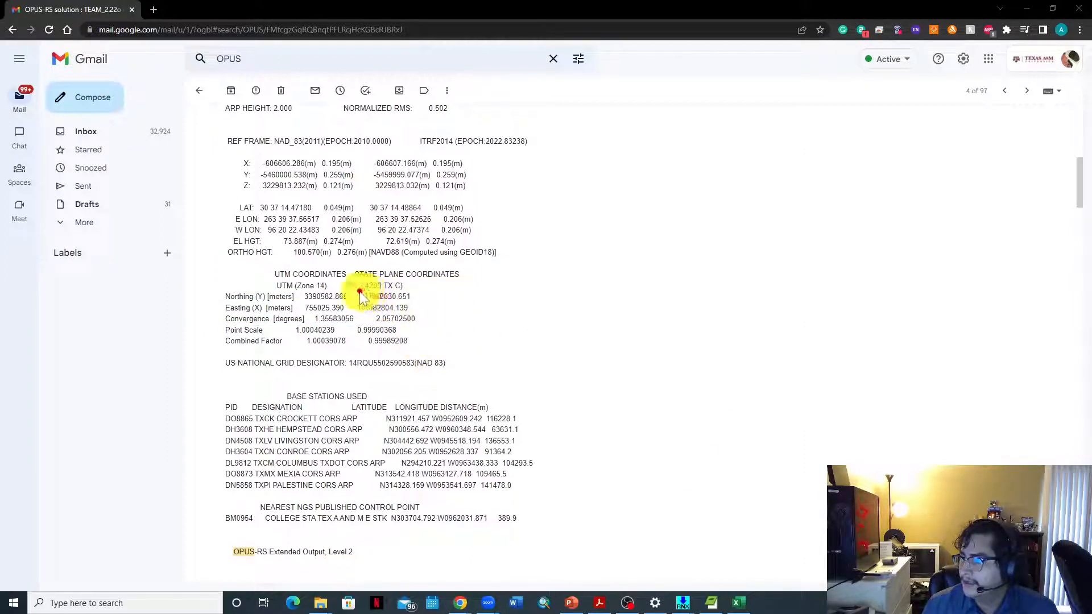
right_click(516, 336)
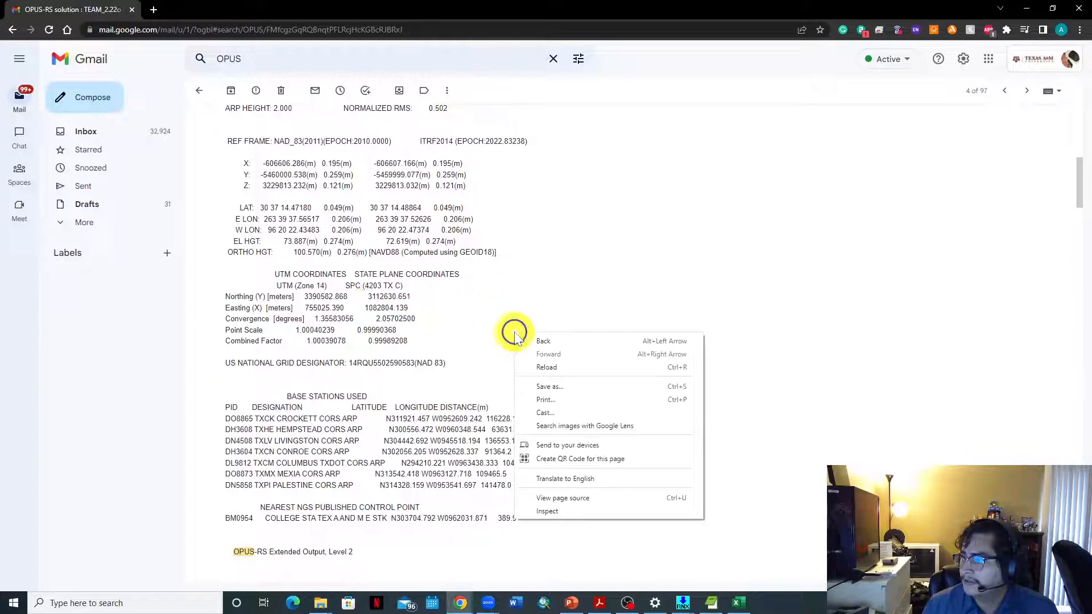
key(Escape)
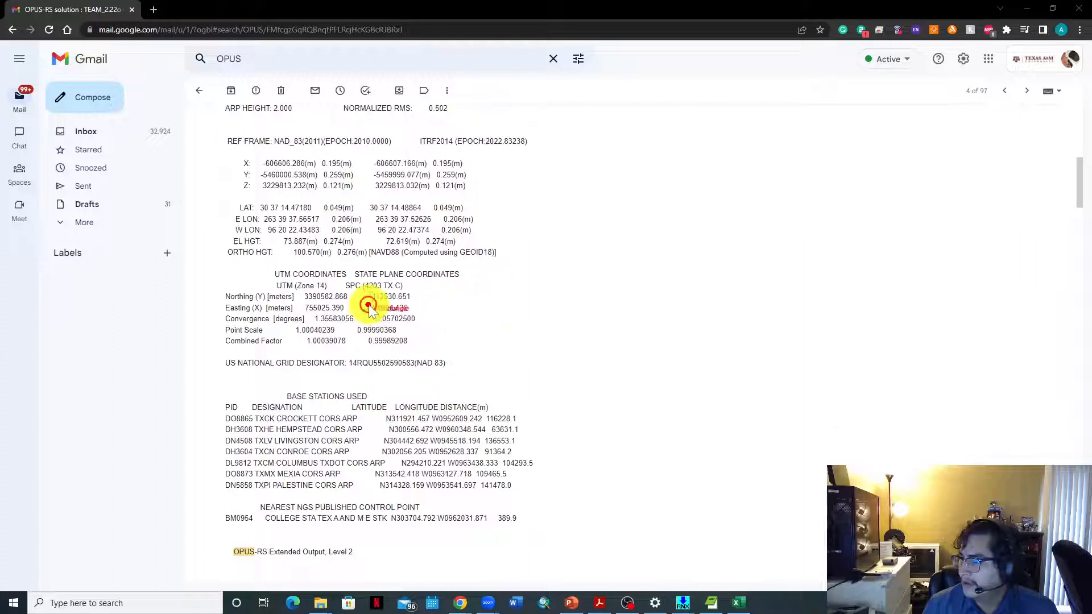
drag(358, 291, 427, 316)
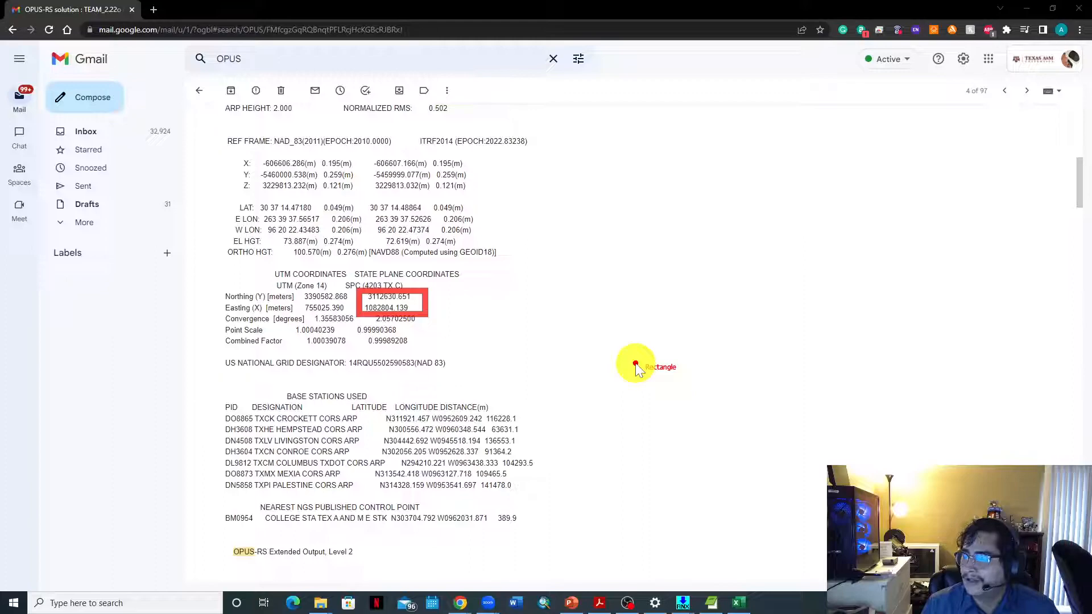
drag(227, 233, 364, 253)
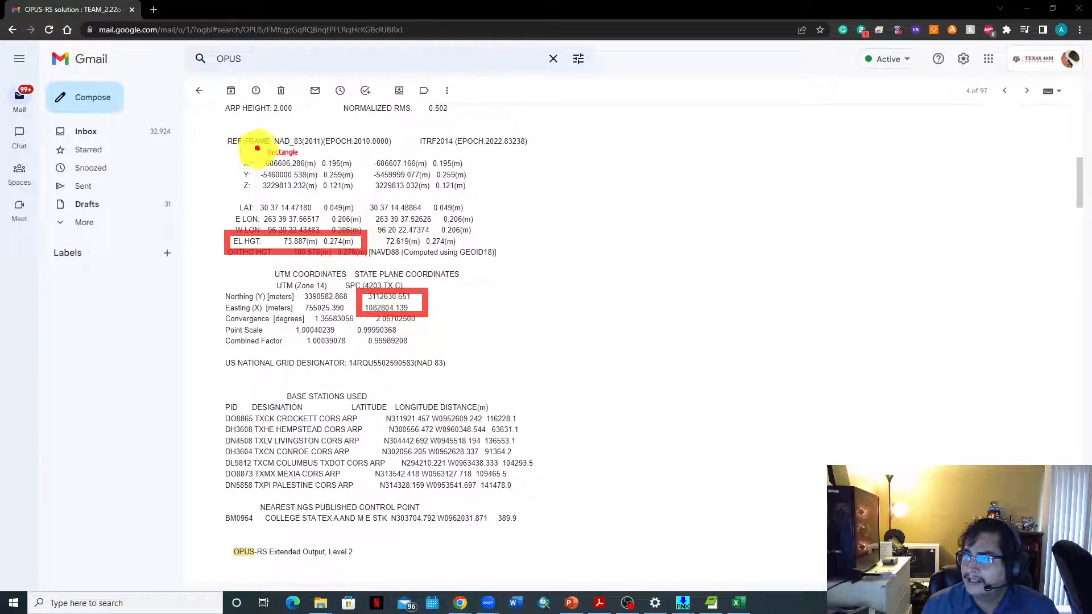
drag(220, 131, 401, 151)
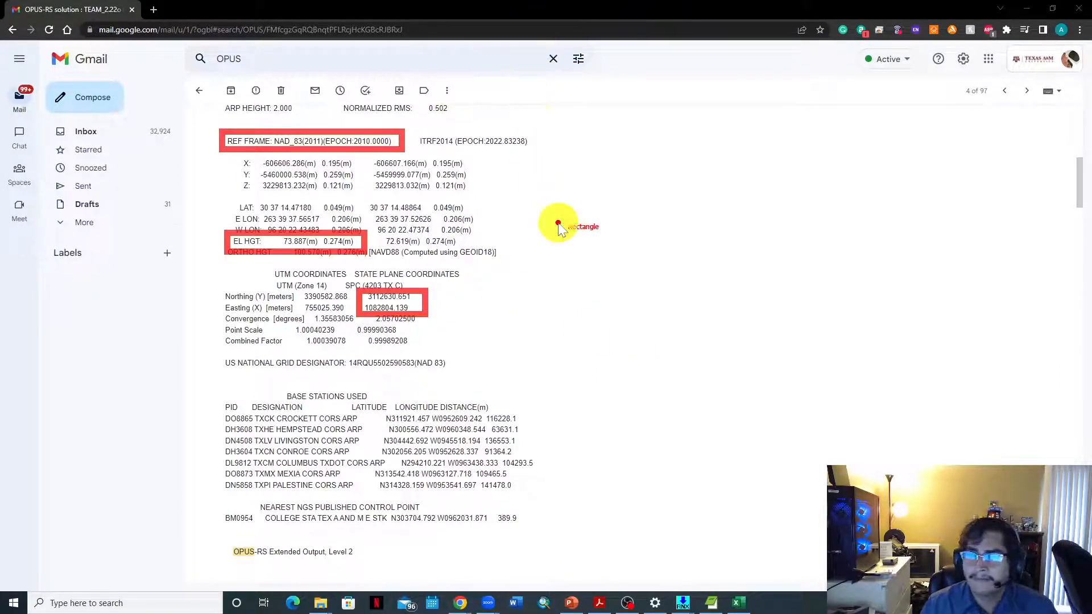
key(Escape)
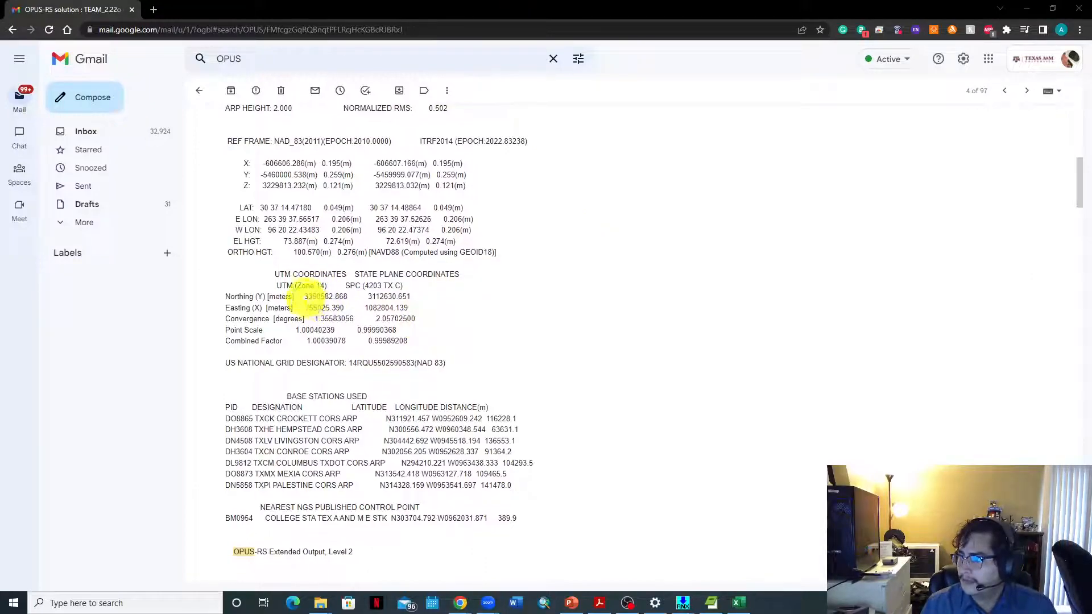
Copy the State Plane northing 3112630.651 from the OPUS-RS email into cell D1 of the North sheet in Excel
drag(368, 296, 412, 296)
key(ctrl+c)
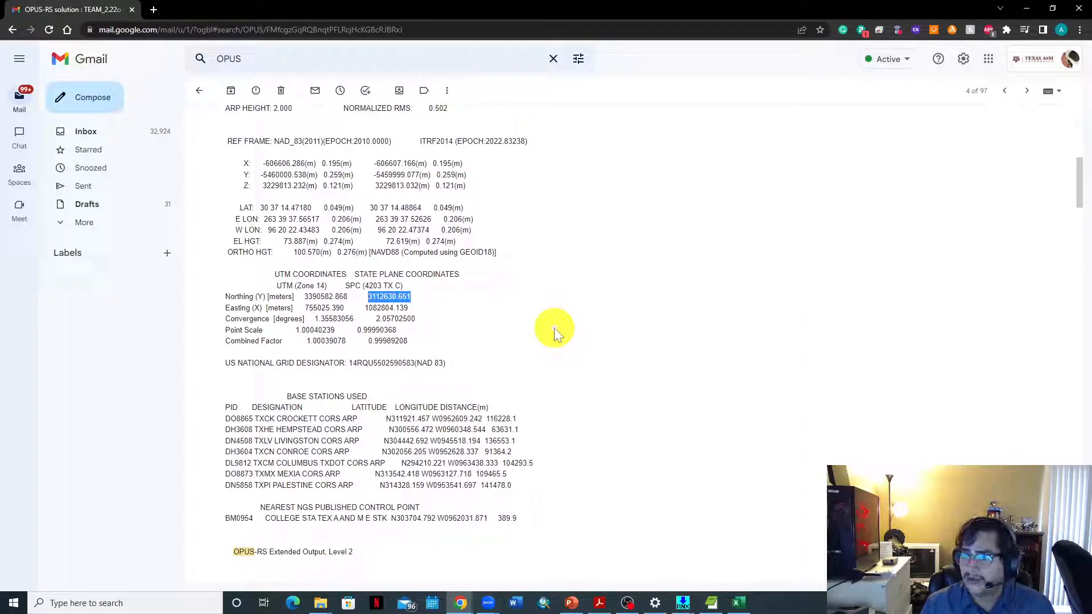
click(738, 603)
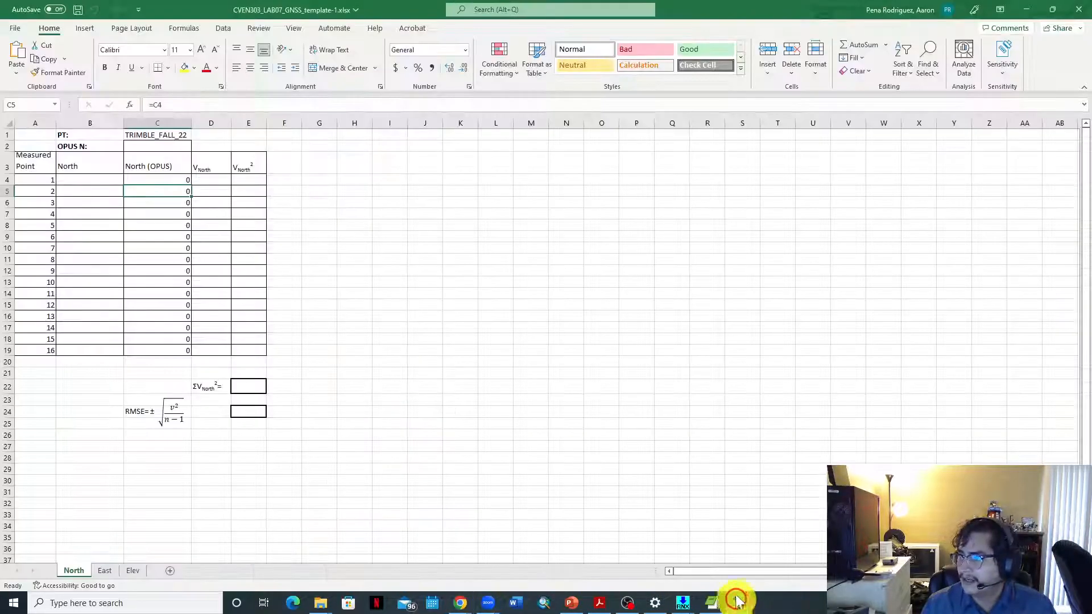
click(224, 137)
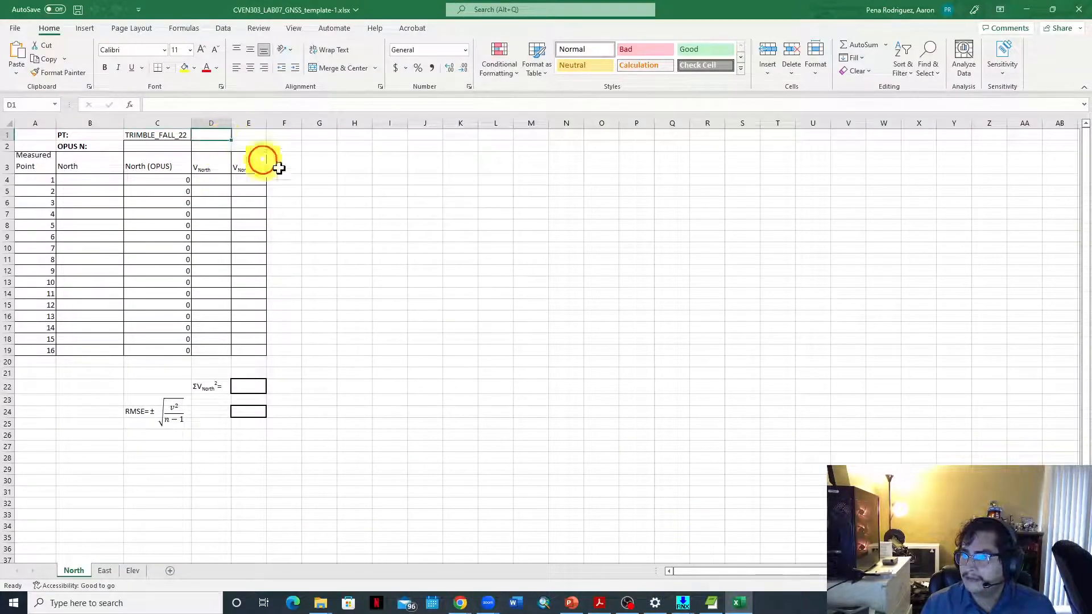
key(ctrl+v)
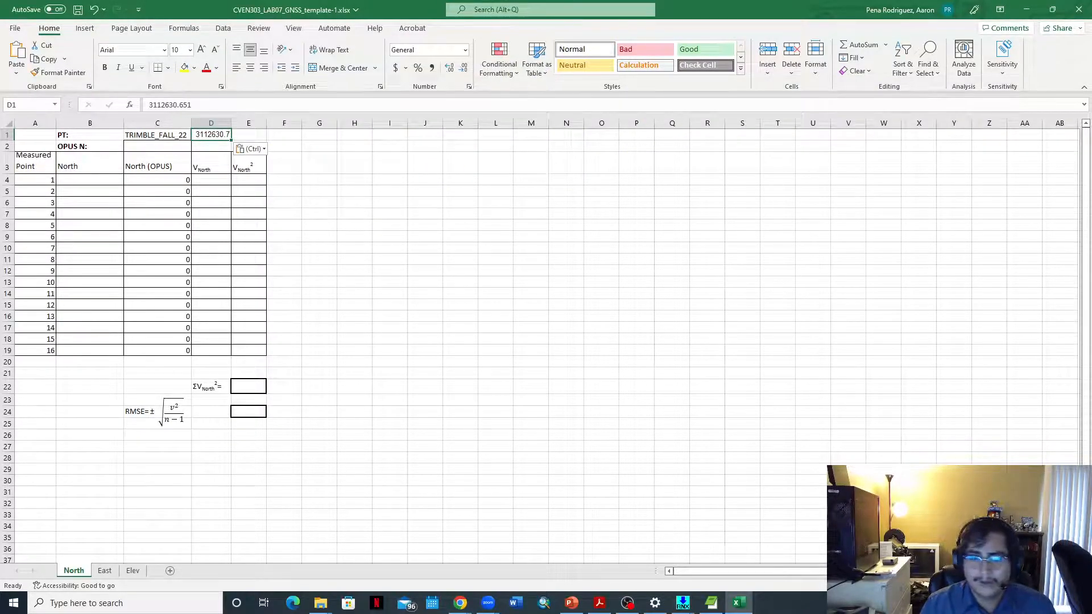
Label the northing's unit as [m] in cell E1 and enter the unit label susft in cell D2
click(261, 134)
text([)
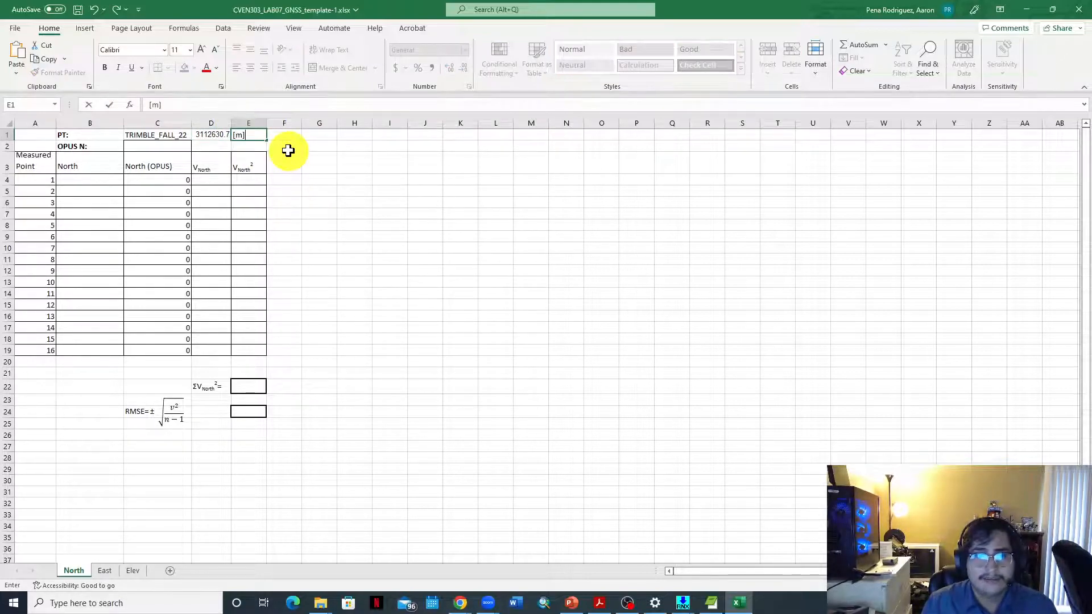
text(m])
click(216, 147)
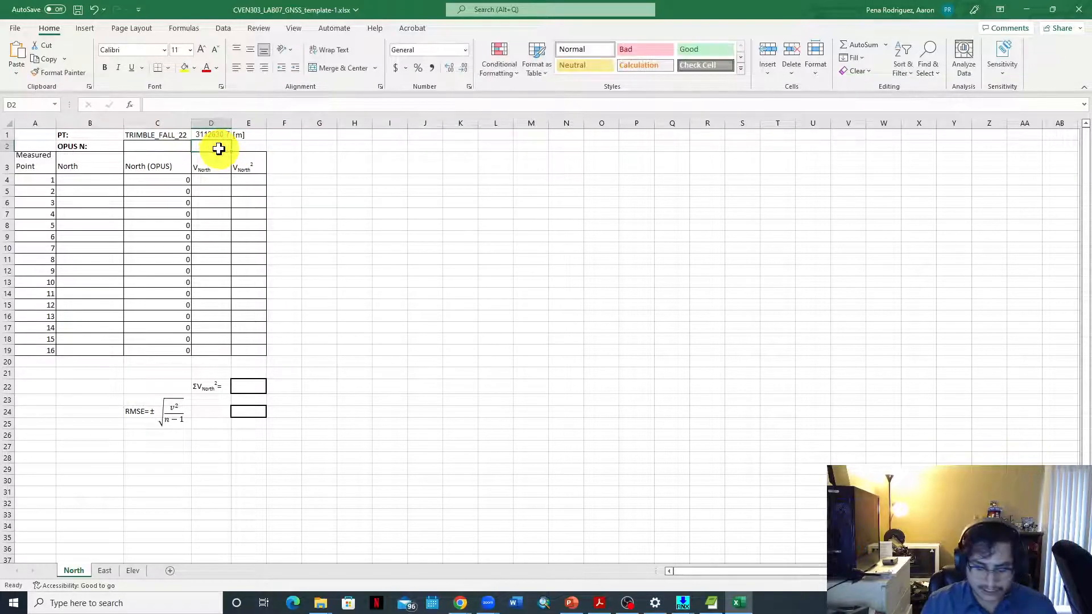
text(s)
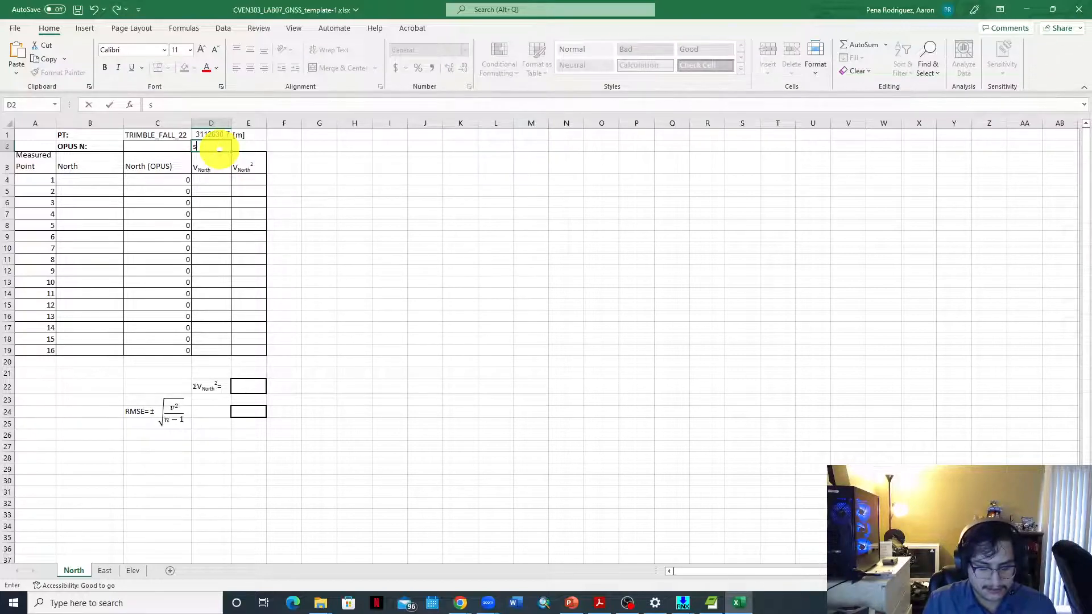
text(usft)
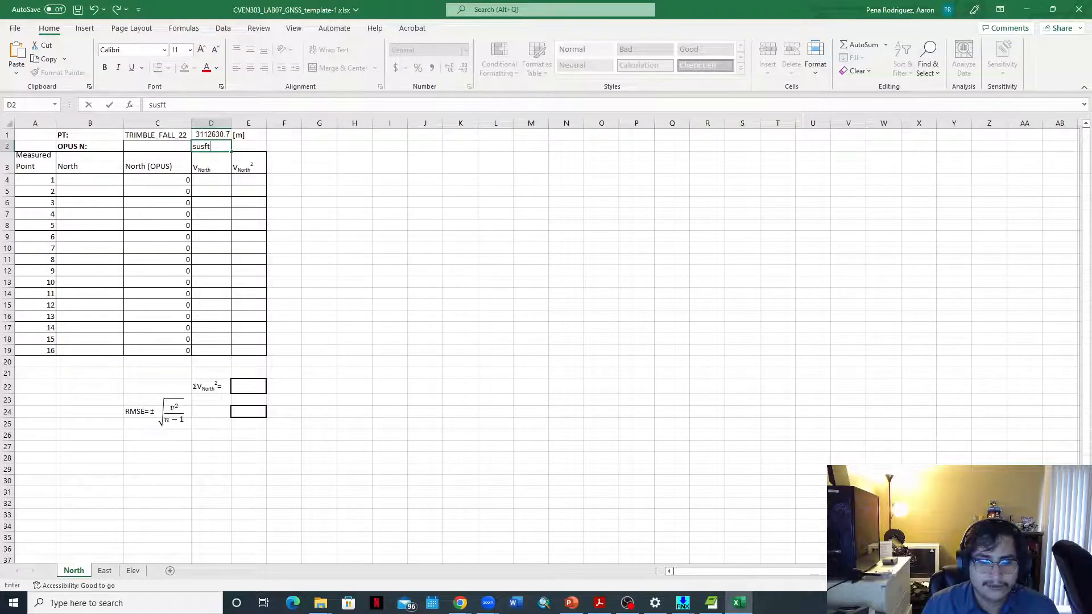
Convert the D1 northing from metres to US Survey Feet and enter 10212022.394 as the OPUS N value in cell C2
key(alt+Tab)
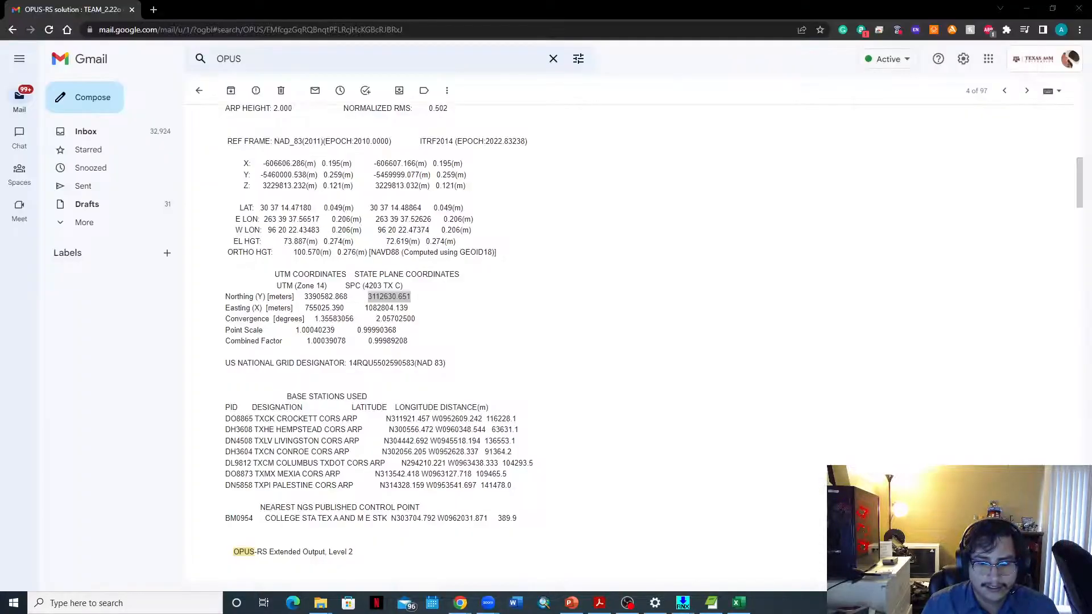
key(alt+Tab)
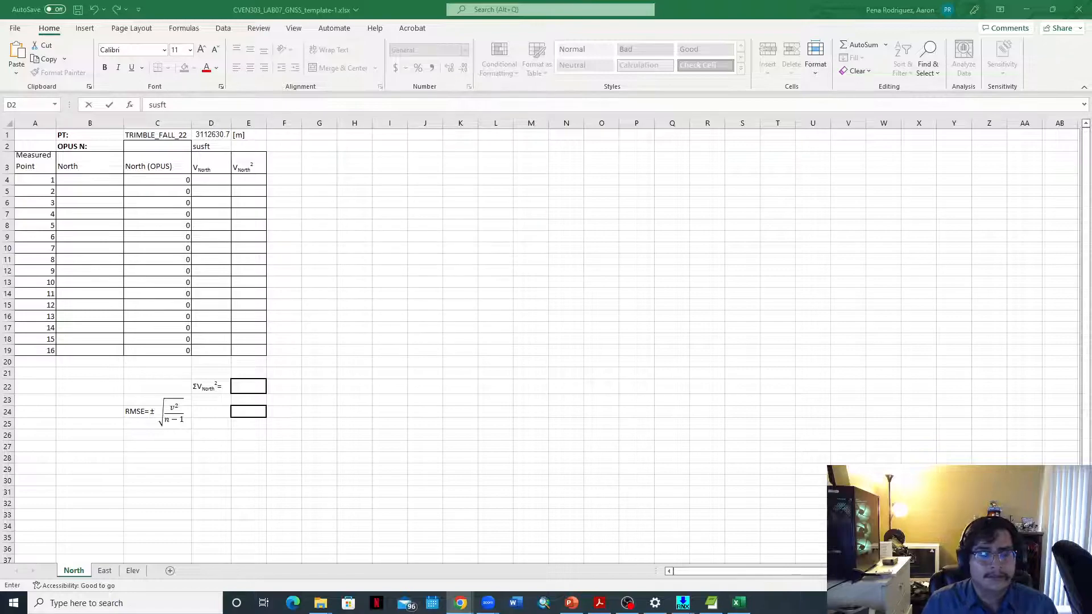
click(224, 133)
key(ctrl+c)
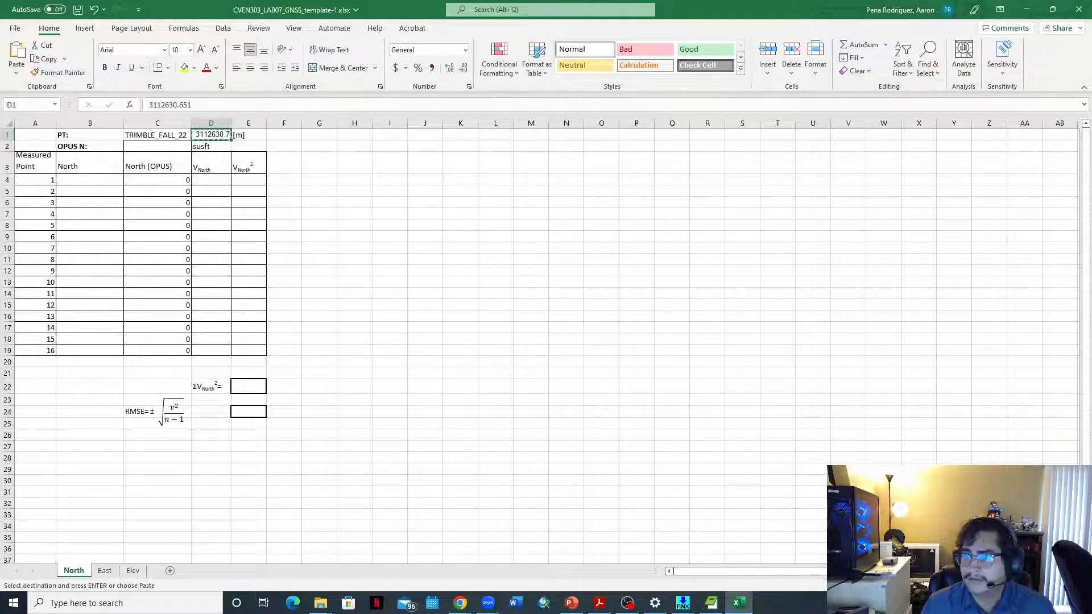
key(alt+Tab)
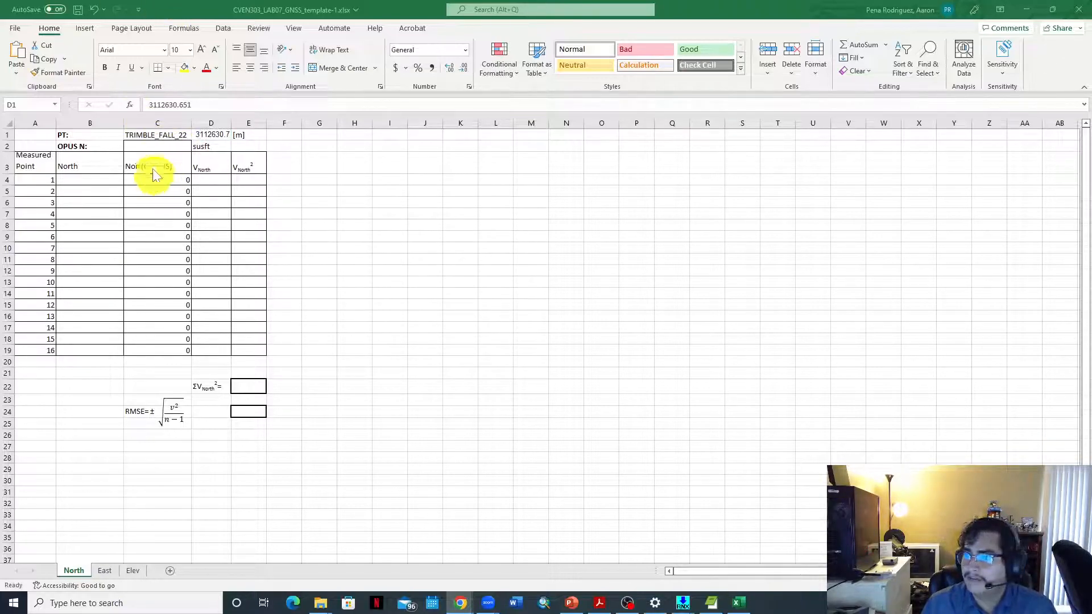
click(154, 146)
key(ctrl+v)
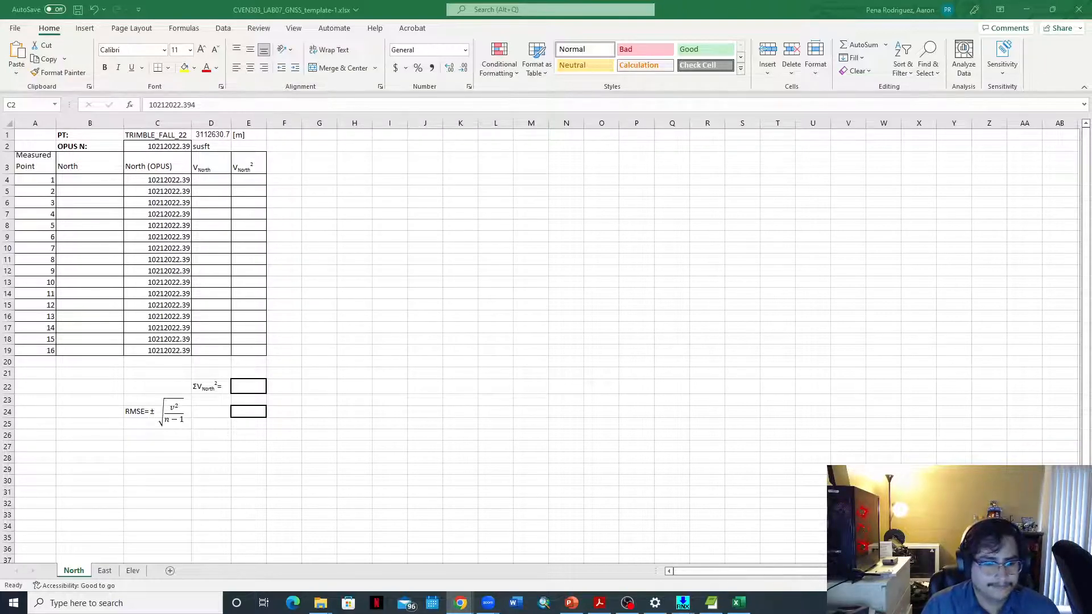
Compare the northing of point 100 in Lab07_501_2.txt in EditPad Lite with the OPUS northing, and return to the Excel worksheet
key(alt+Tab)
drag(305, 12, 787, 44)
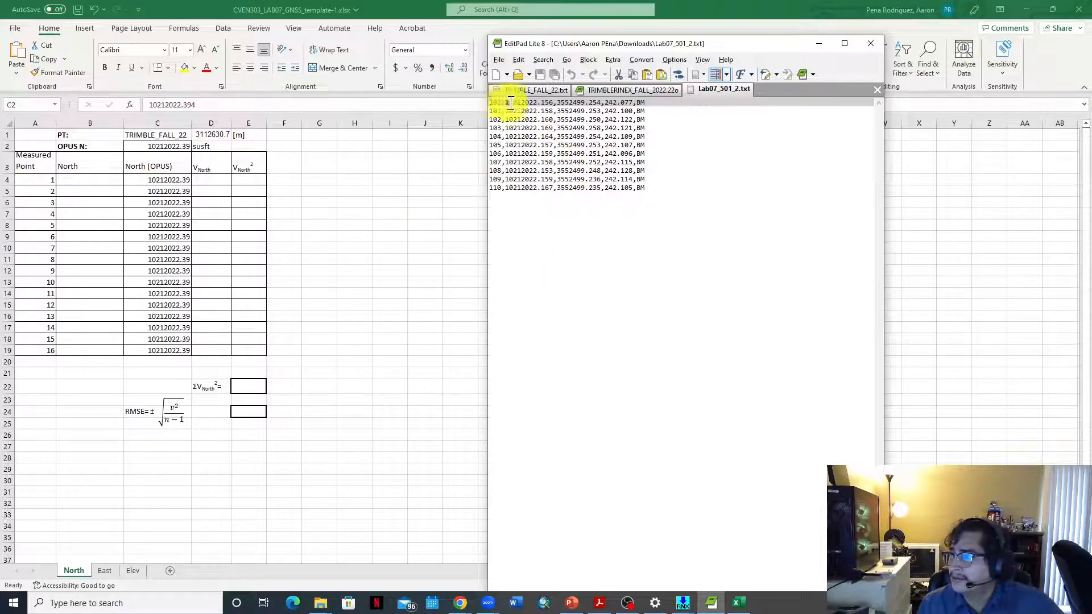
drag(505, 102, 555, 101)
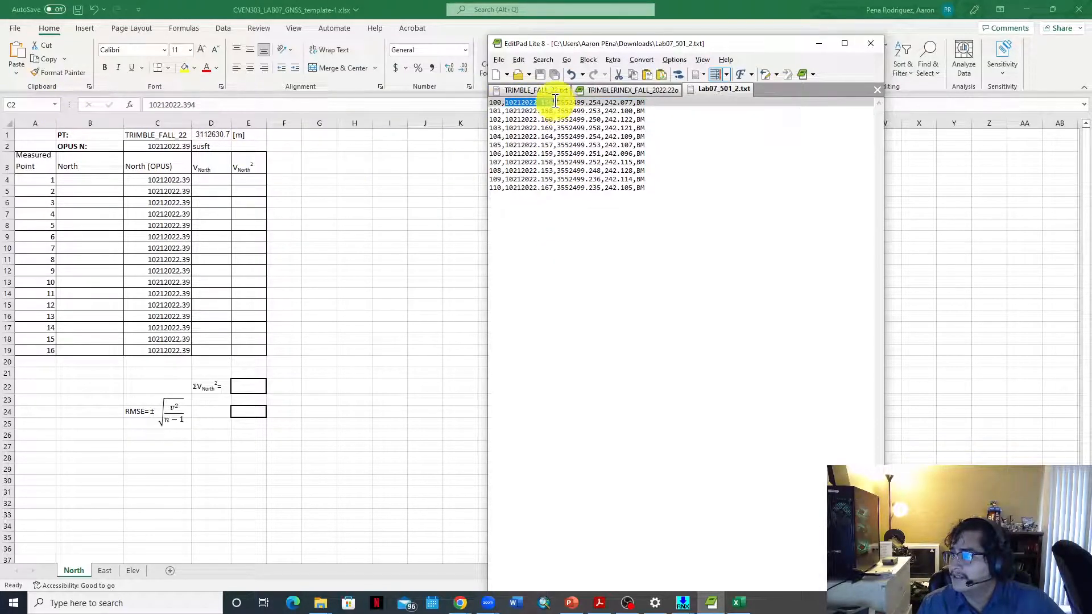
click(819, 44)
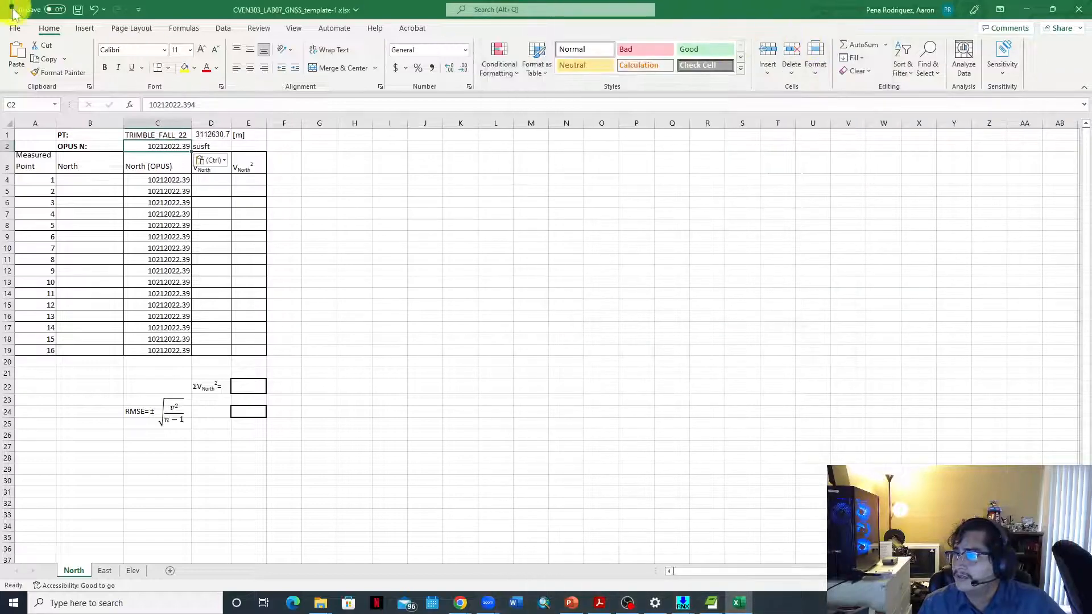
Open the point file Lab07_501_2.txt from the Downloads folder in Excel, listing all file types
click(13, 28)
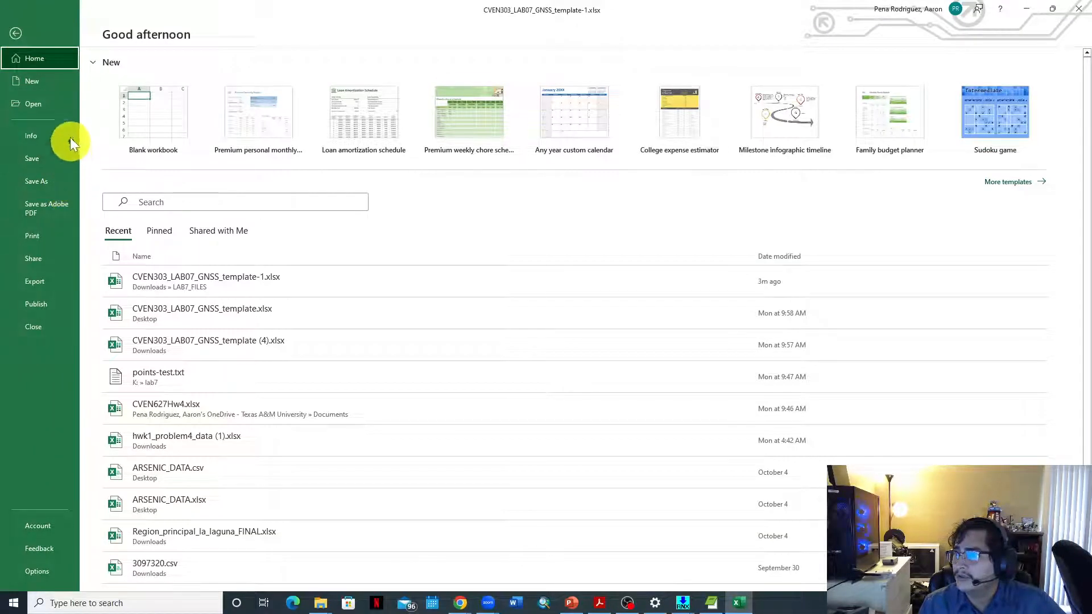
click(42, 103)
click(170, 283)
click(180, 29)
click(436, 305)
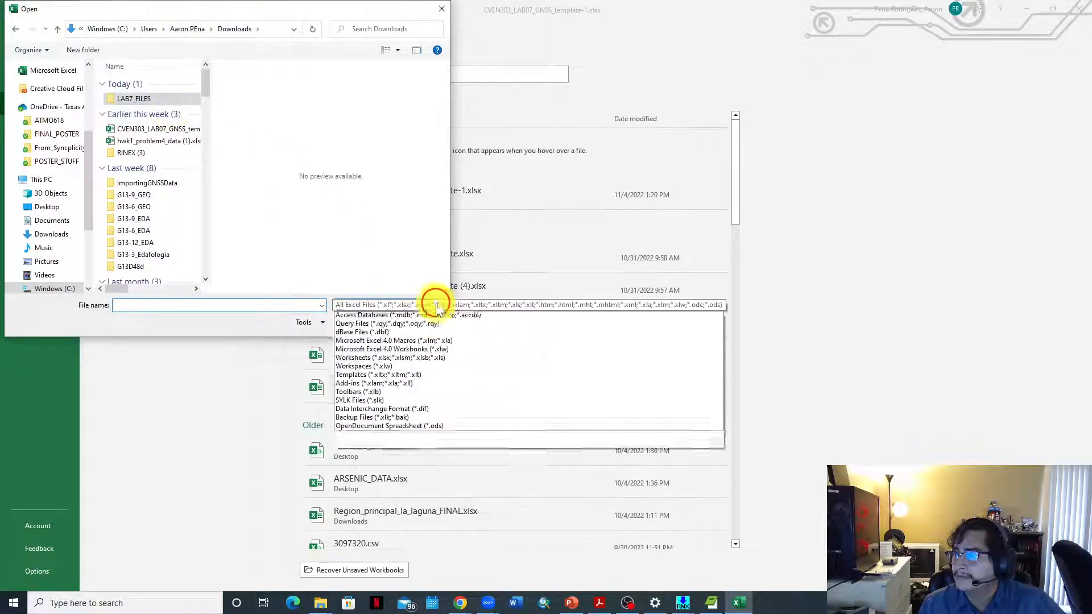
click(430, 315)
click(167, 100)
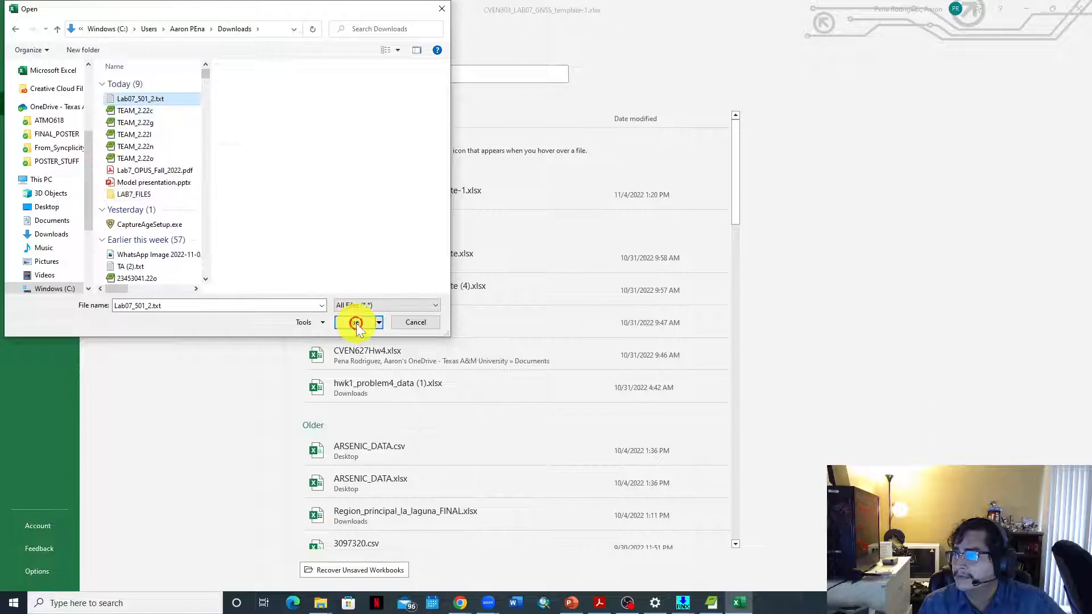
click(352, 323)
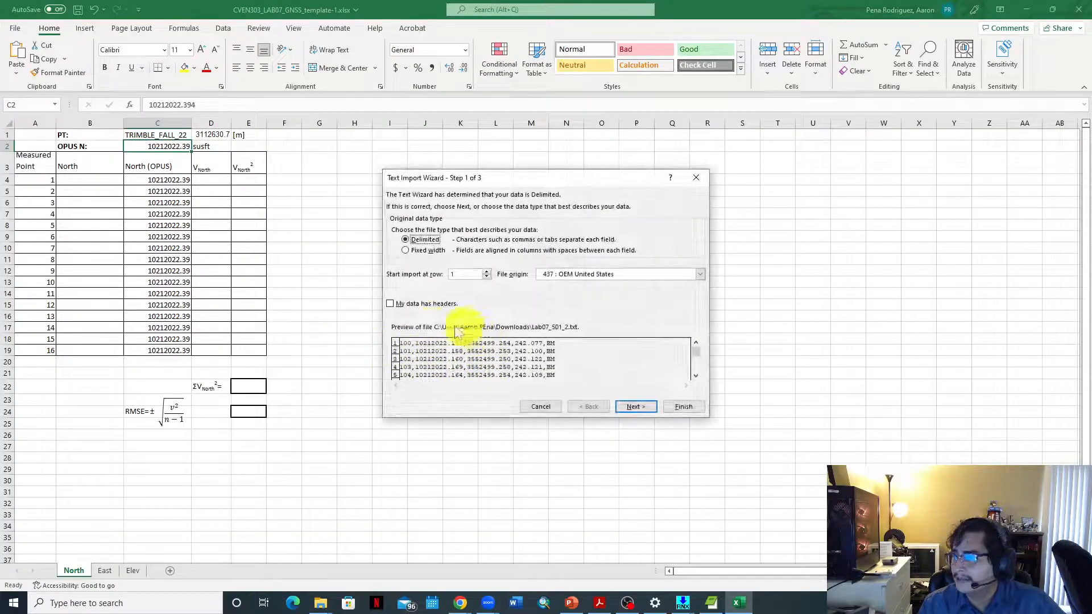
Import the text file as delimited data, adding Comma as a delimiter, and finish the import
click(634, 407)
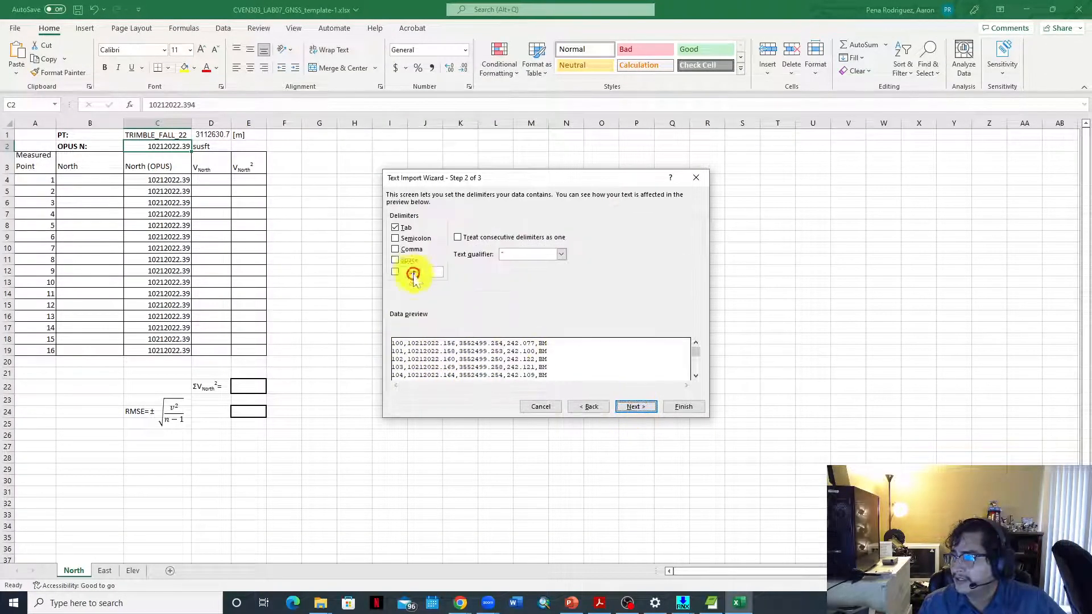
click(396, 249)
click(643, 407)
click(683, 407)
Copy the northings in B1:B11 of the imported point file into the North sheet of the lab worksheet, starting at cell B4
click(73, 157)
drag(78, 134, 72, 249)
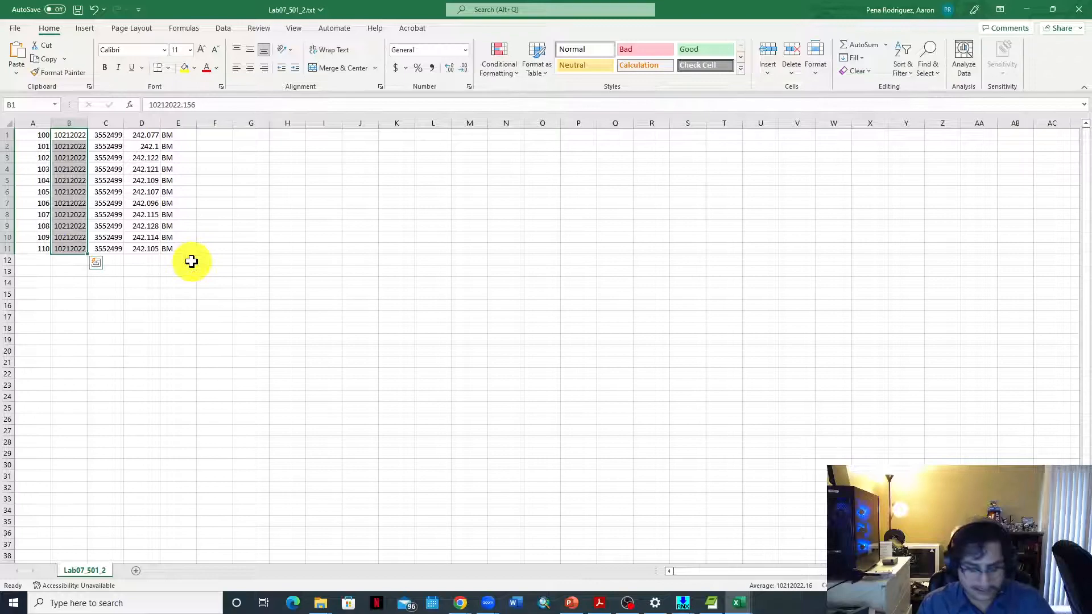
key(ctrl+c)
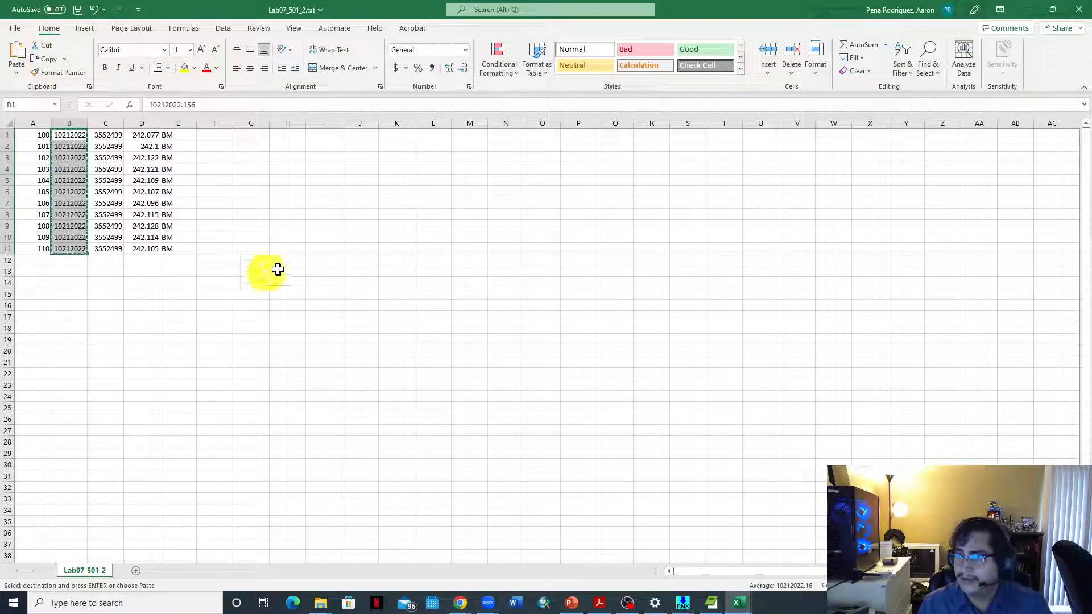
click(1027, 10)
click(91, 178)
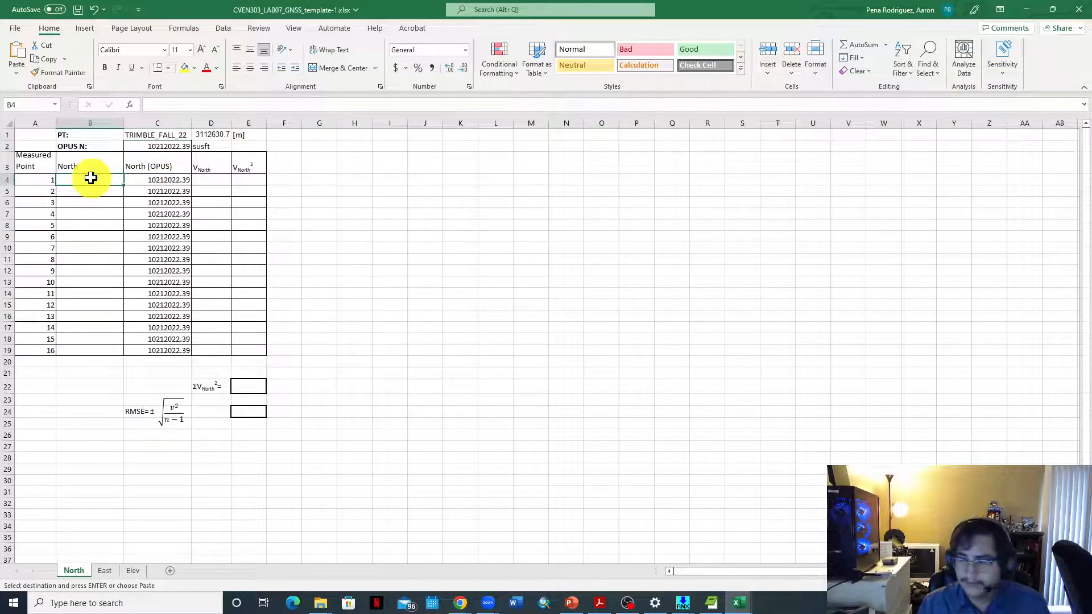
key(ctrl+v)
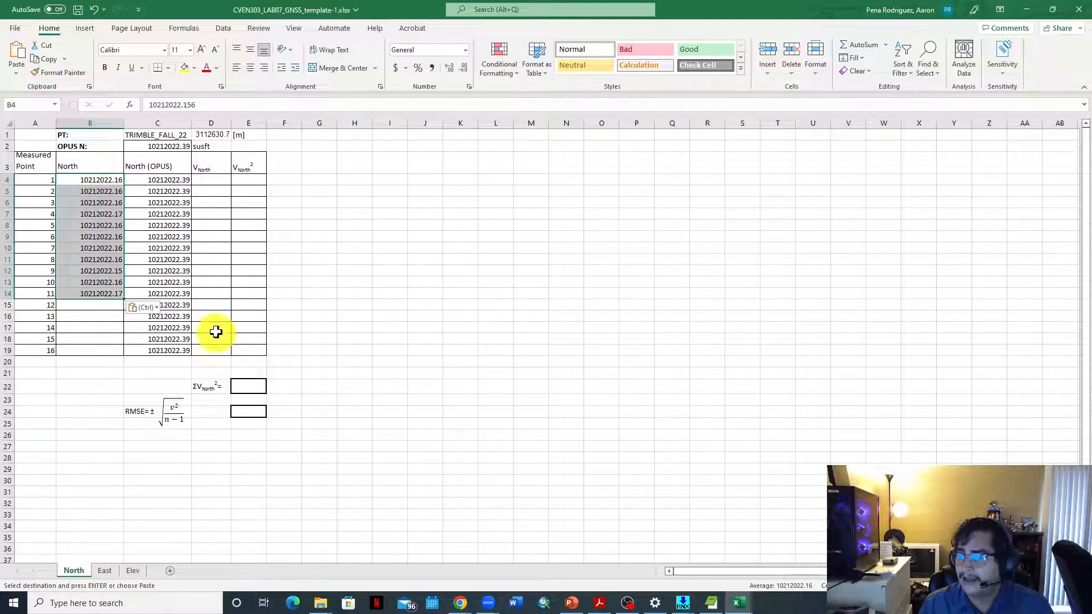
Enter the northing residual formula =B4-C4 in cell D4 and fill it down to D14
click(203, 181)
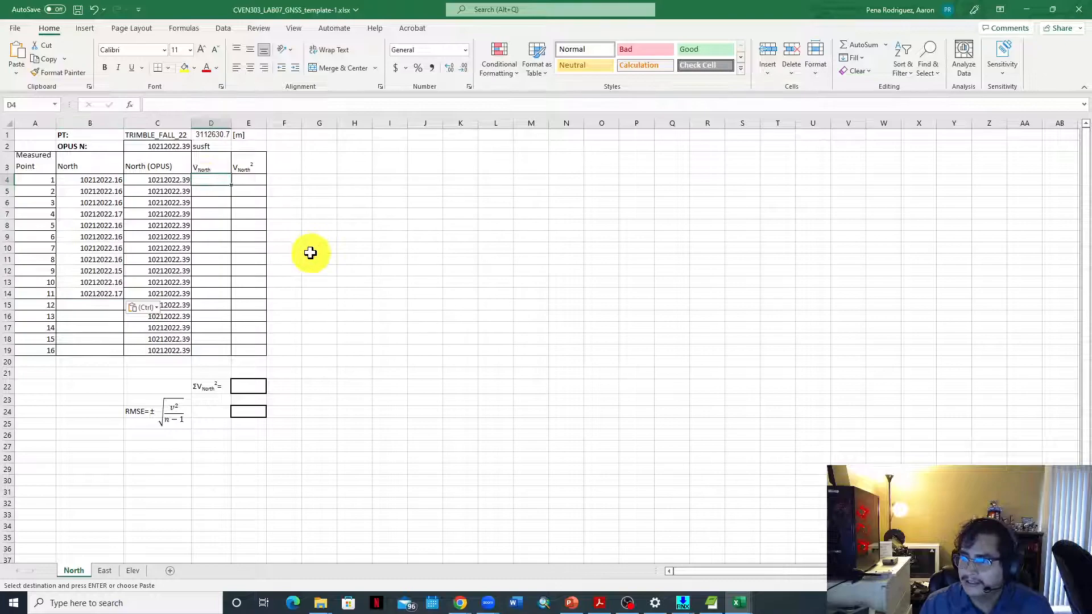
text(-)
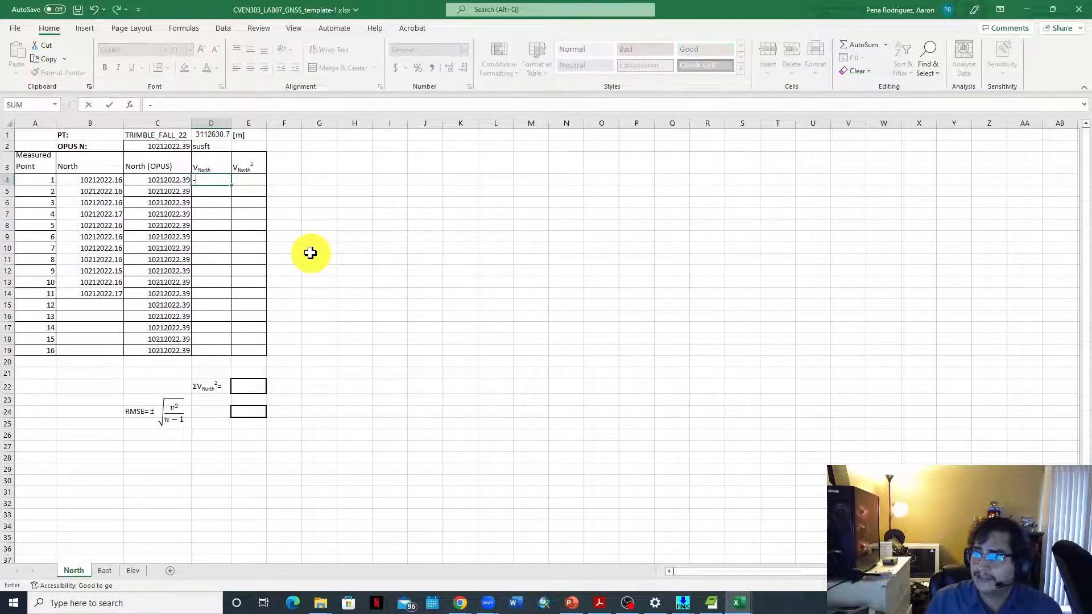
key(BackSpace)
text(=)
key(Left)
key(Left)
text(-)
key(Left)
key(Return)
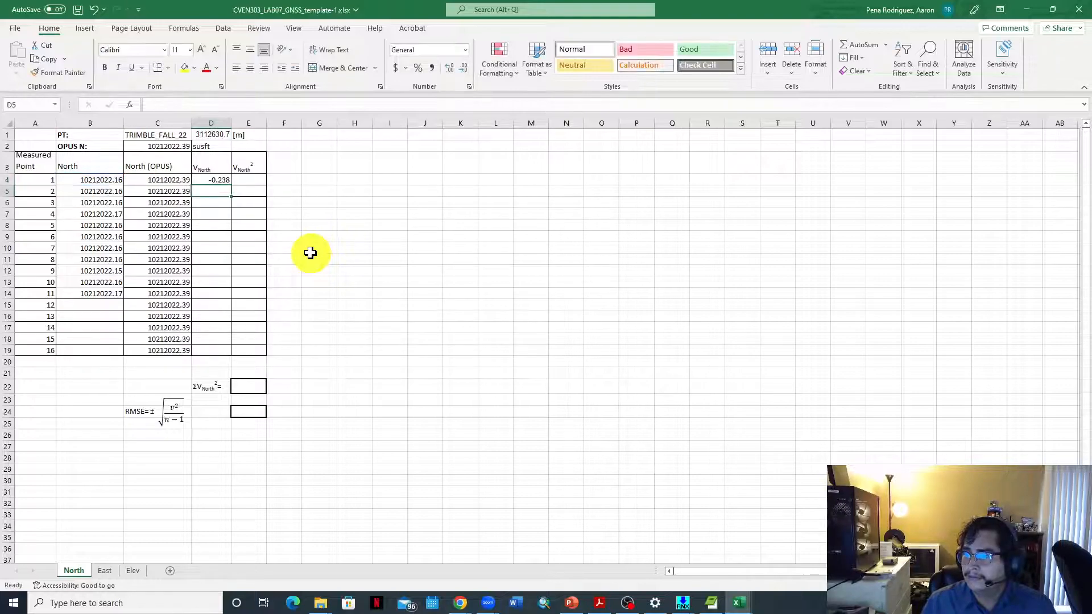
click(221, 181)
drag(231, 186, 231, 298)
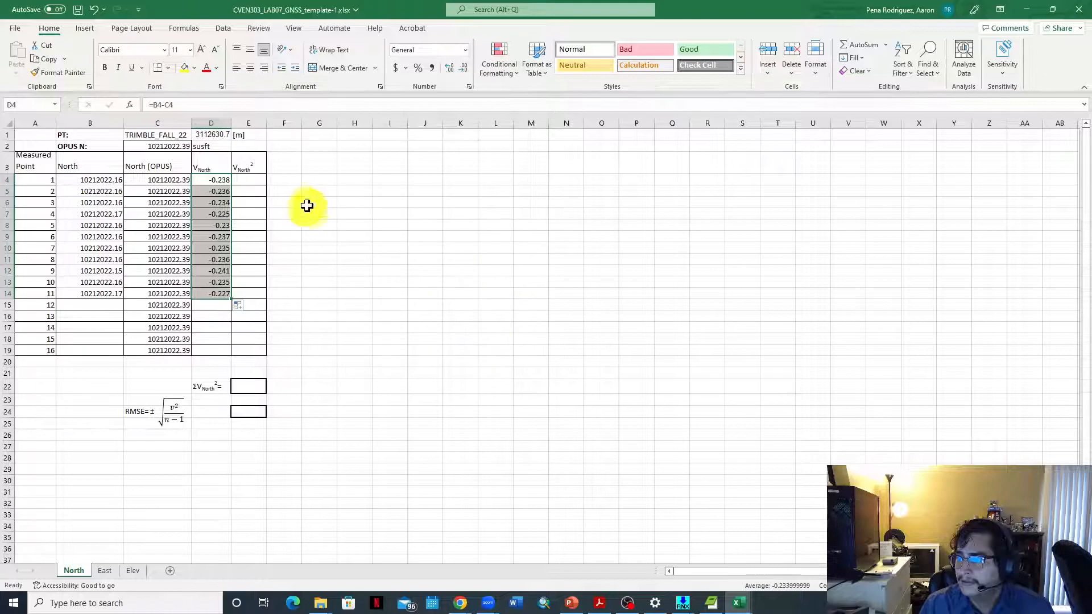
Square the northing residual with =D4^2 in cell E4 and fill the formula down to E14
click(250, 180)
text(=)
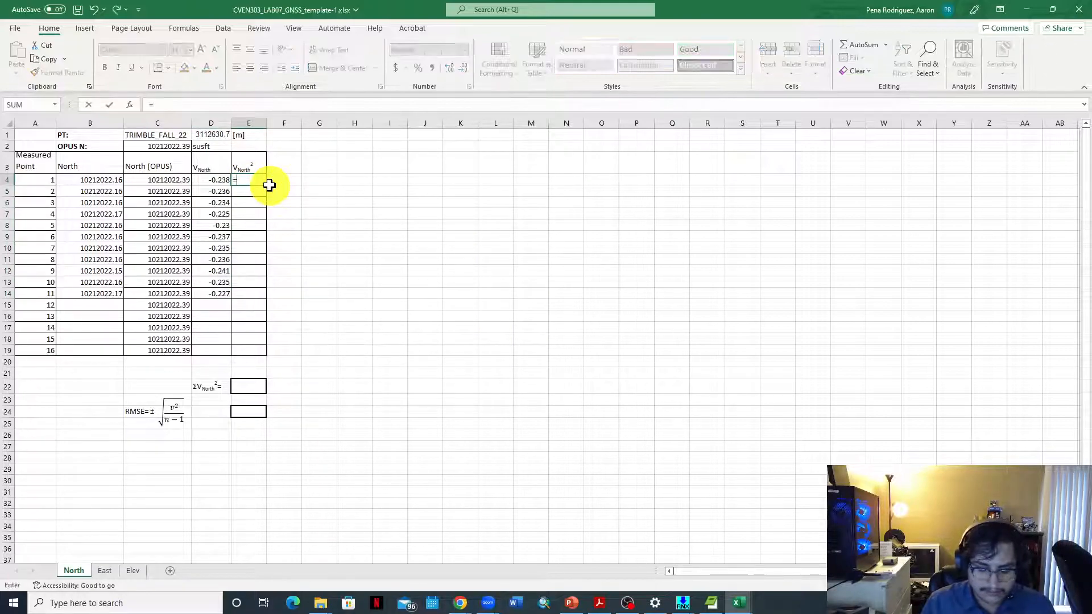
text(s)
key(BackSpace)
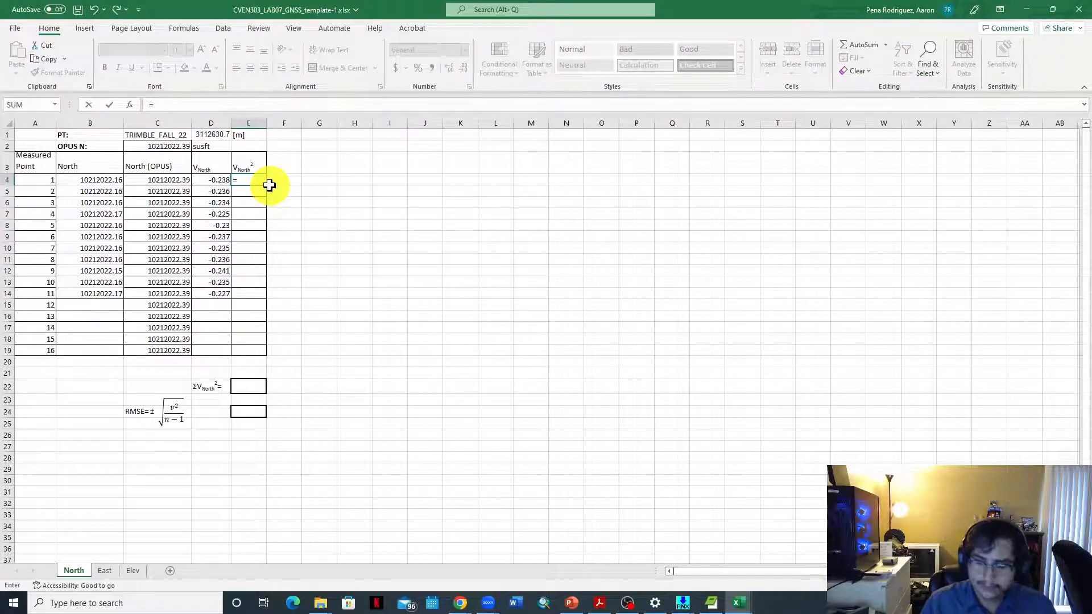
key(Left)
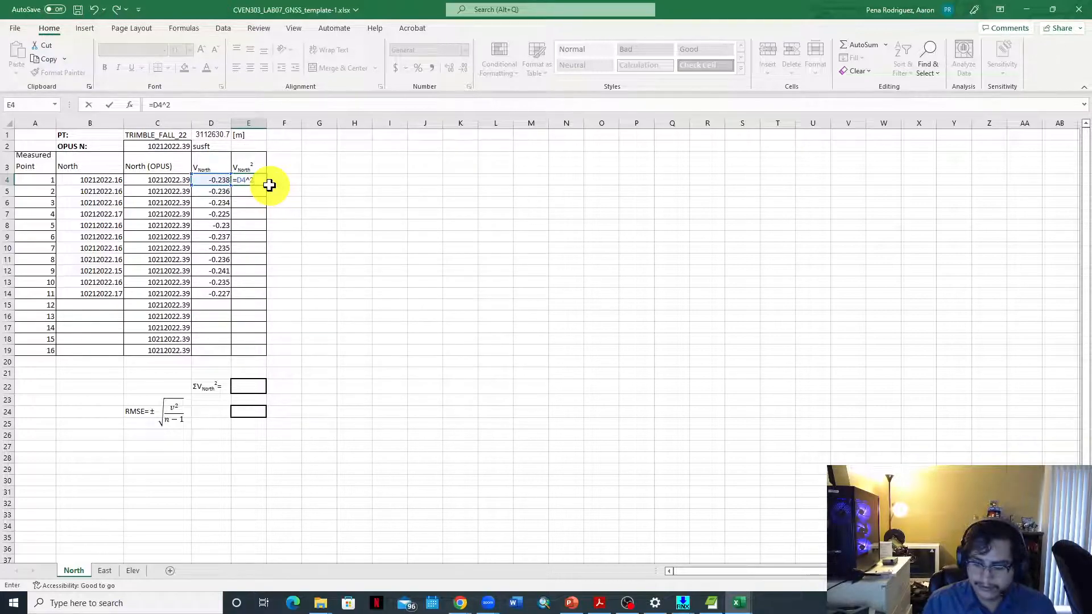
text(*)
key(Left)
key(Return)
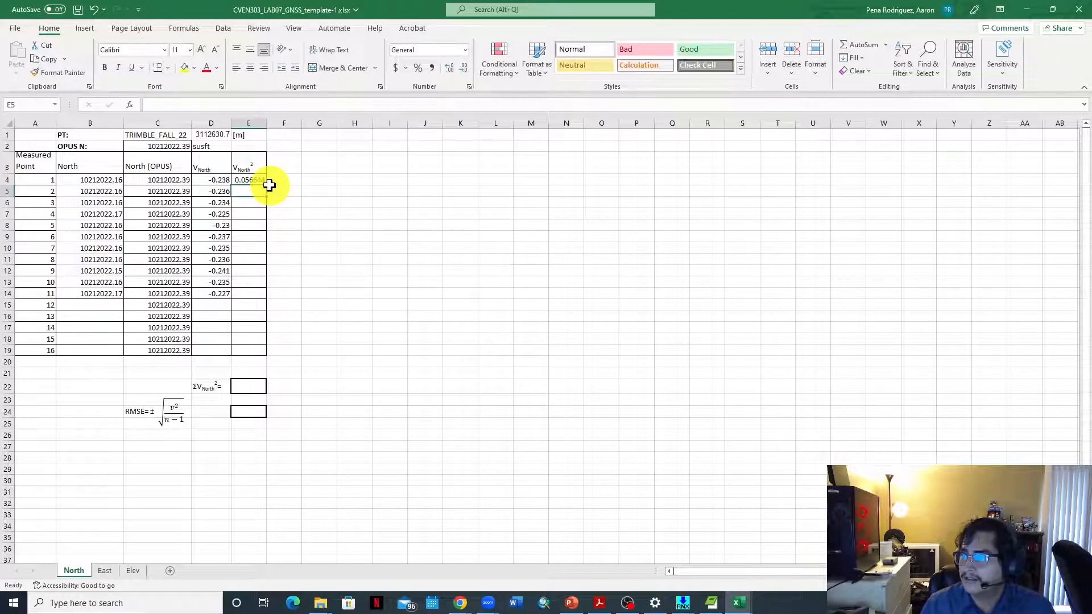
click(263, 180)
drag(266, 185, 283, 300)
Clear the unused rows for points 12 to 16 in A15:C19 and record n as 11 in A20:B20
drag(41, 305, 178, 354)
key(Delete)
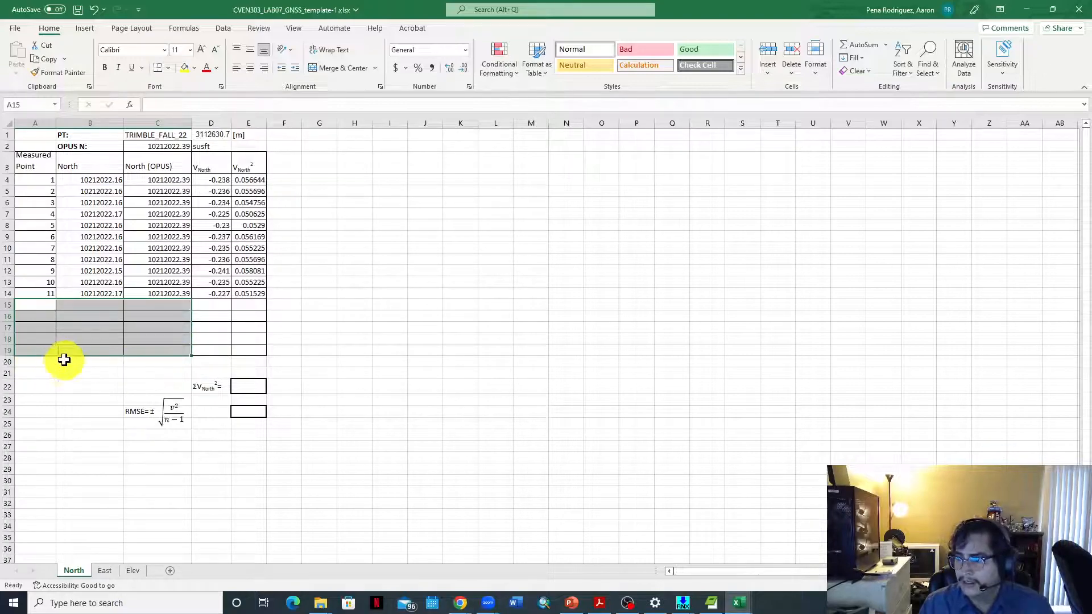
click(41, 362)
text(n)
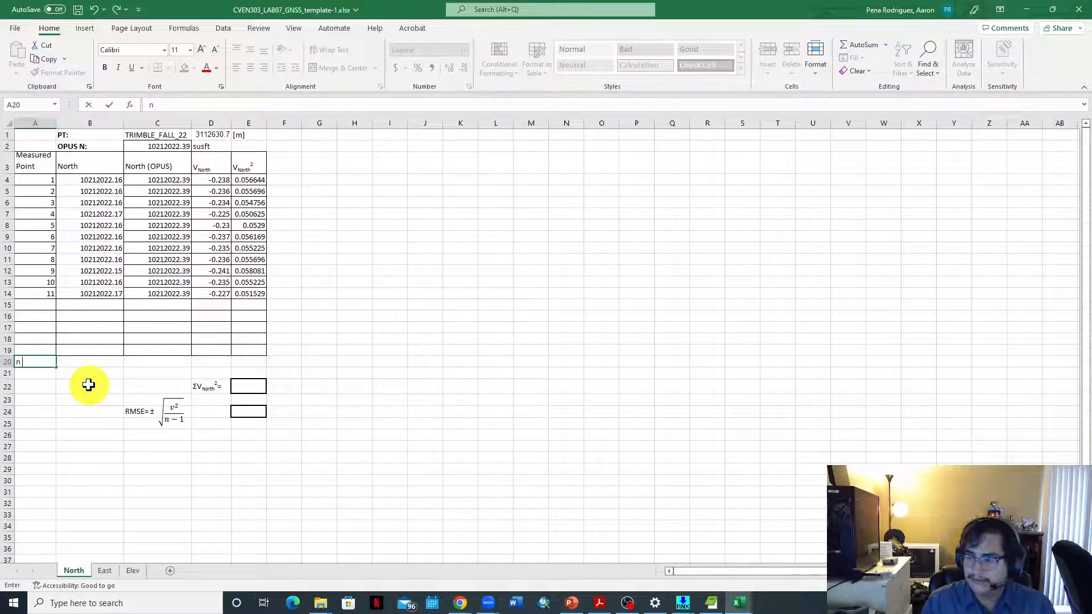
key(Tab)
text(1)
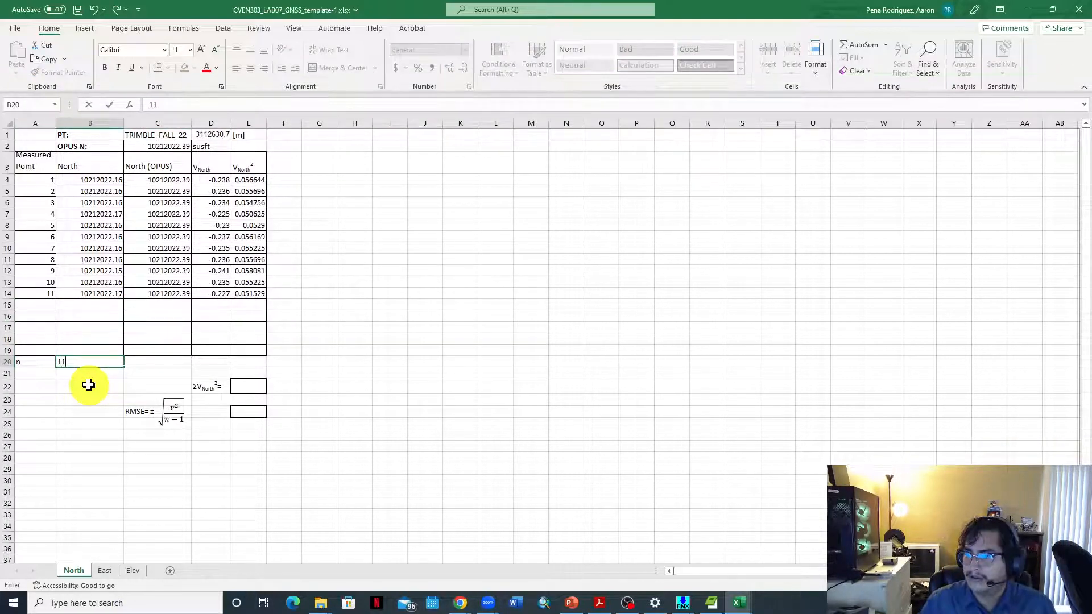
Sum the squared northing residuals E4:E14 in cell E22
click(263, 390)
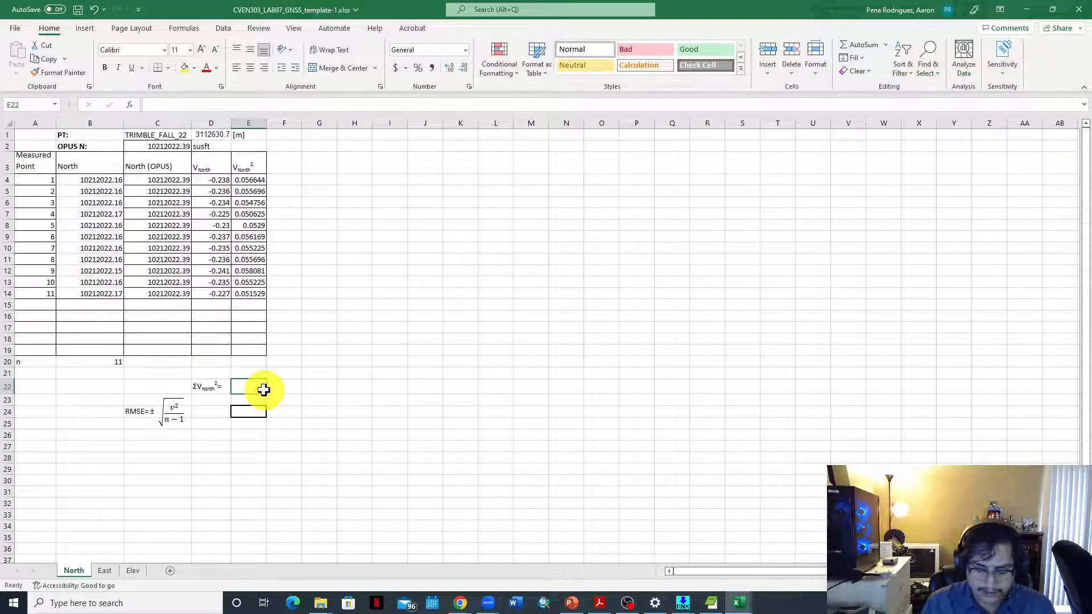
text(=sum()
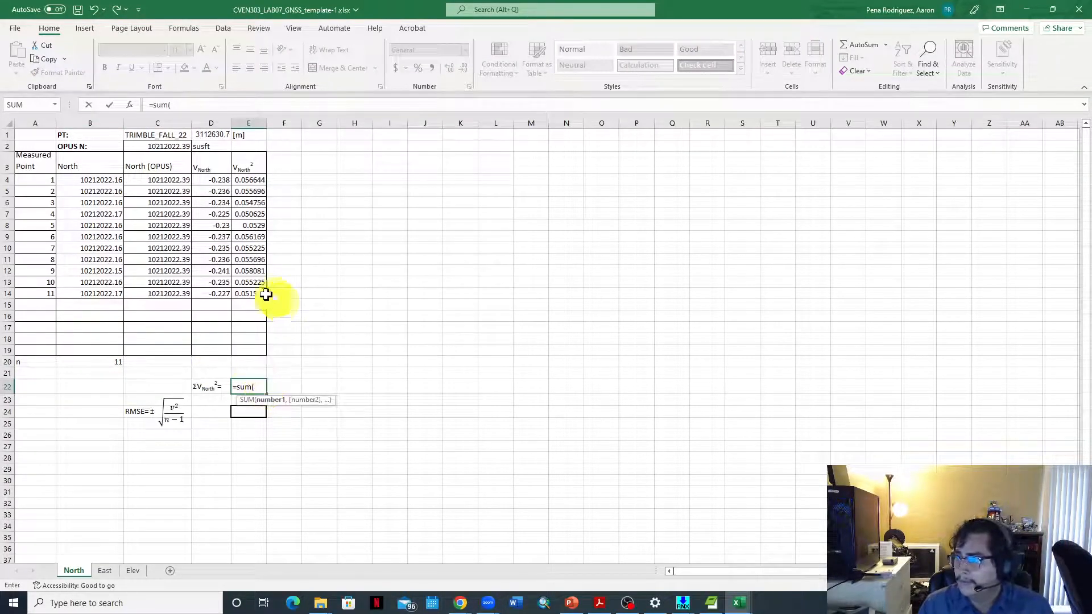
drag(246, 291, 261, 183)
key(Return)
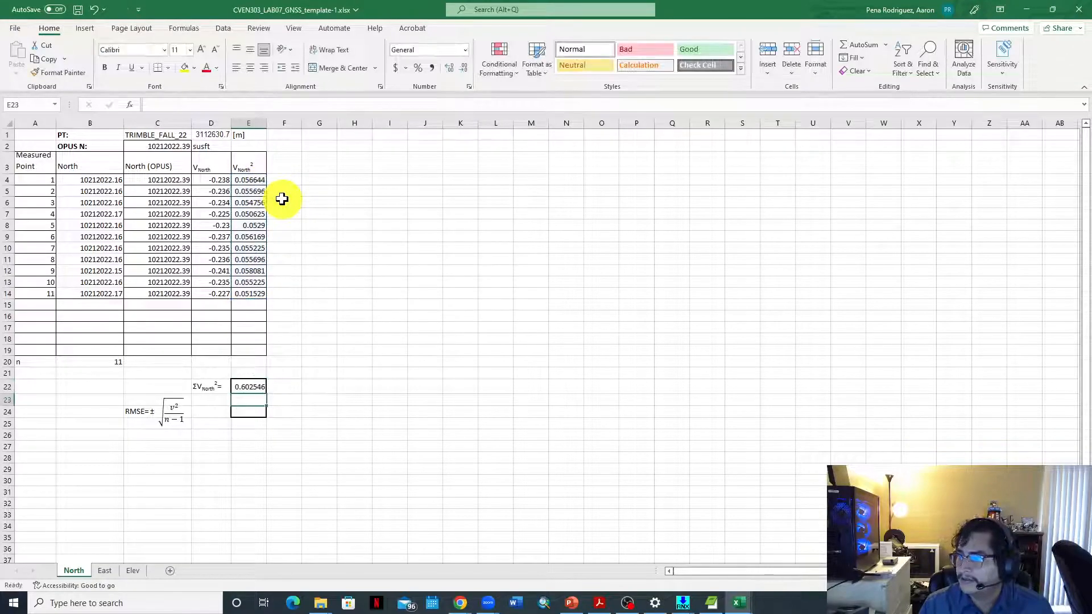
Calculate the northing RMSE in cell E24 as the square root of E22 divided by B20 minus 1
click(248, 411)
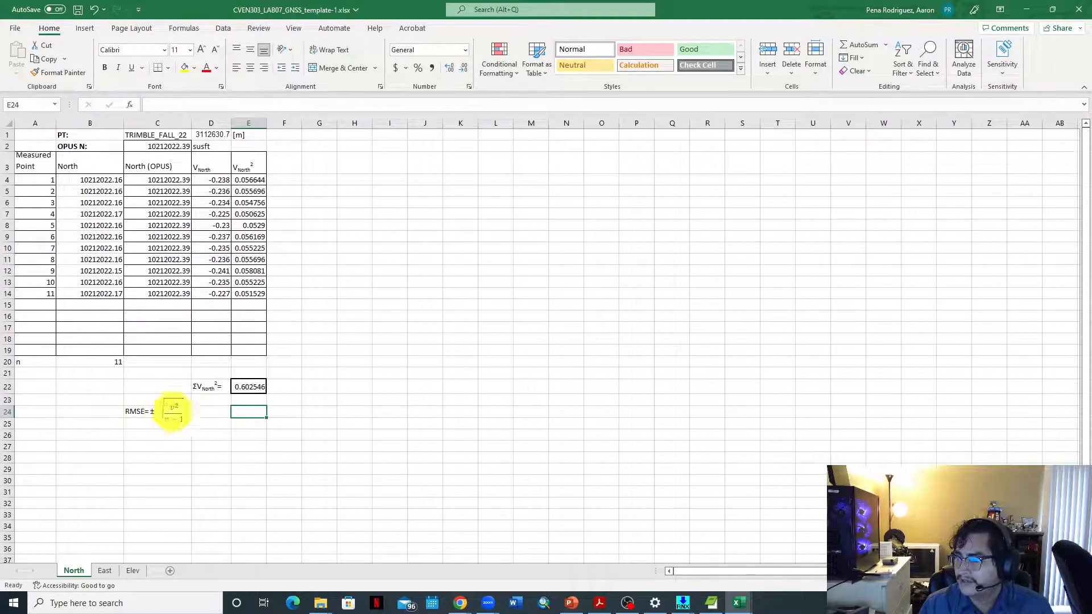
text(=)
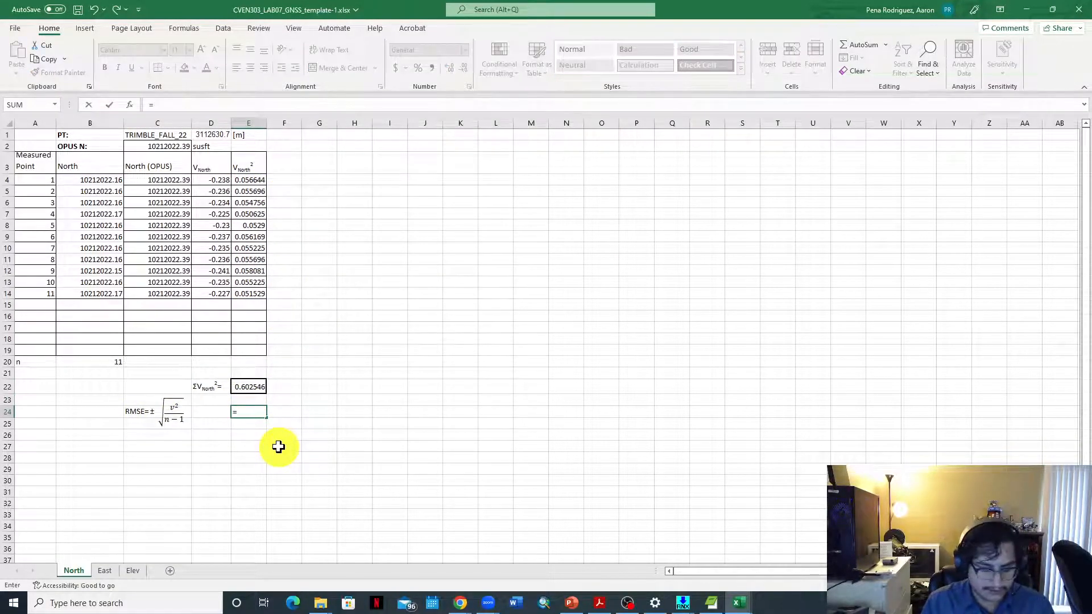
text(sqrt()
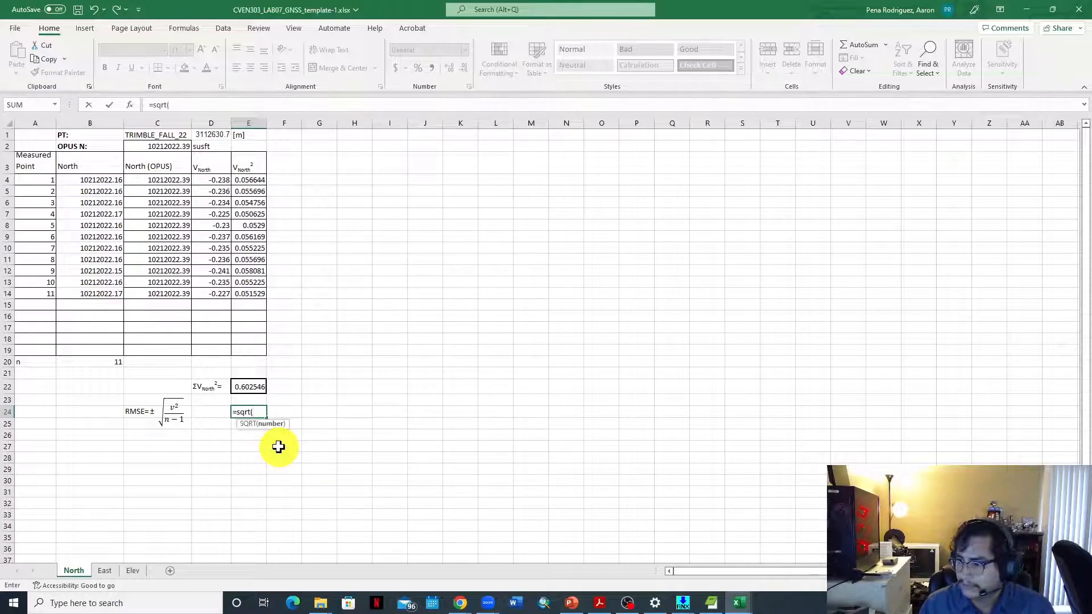
click(250, 386)
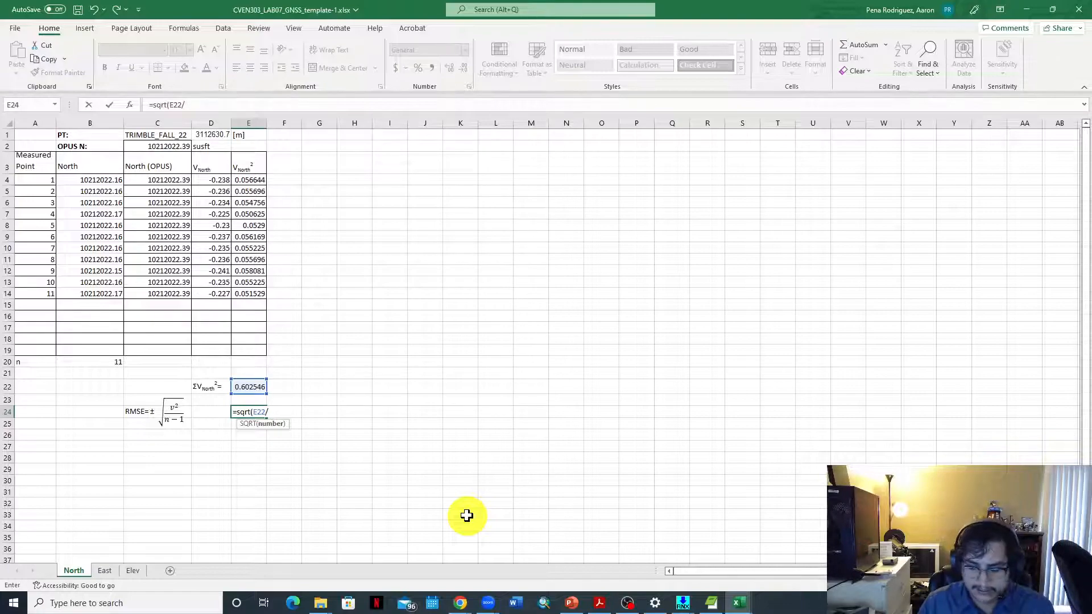
click(111, 364)
text(-1)
key(Return)
key(Return)
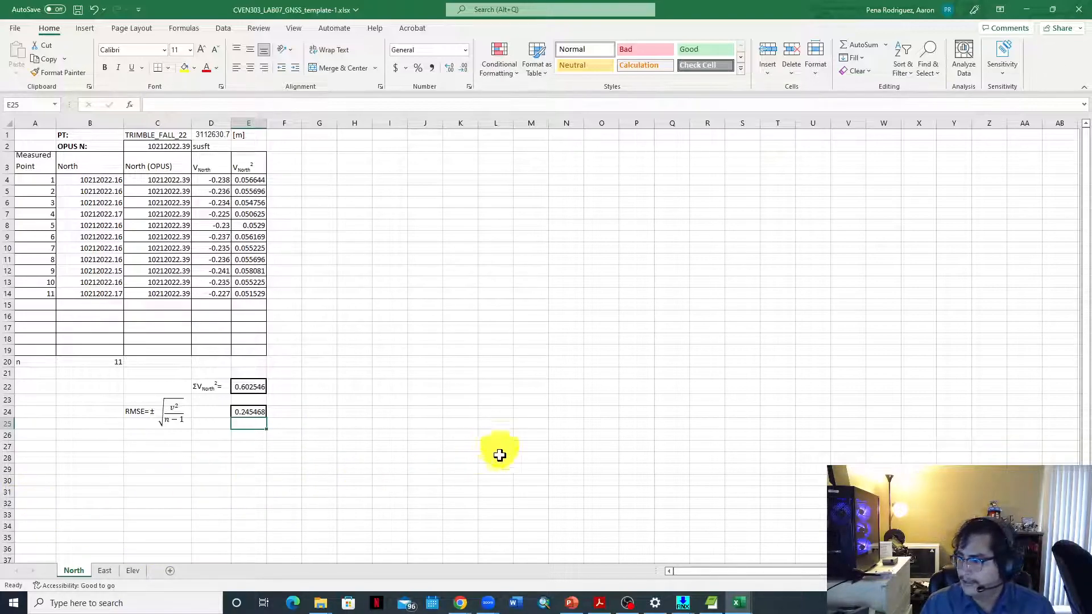
Review the East and Elev sheets and check the point coordinates in Lab07_501_2.txt in EditPad Lite
click(105, 571)
click(132, 570)
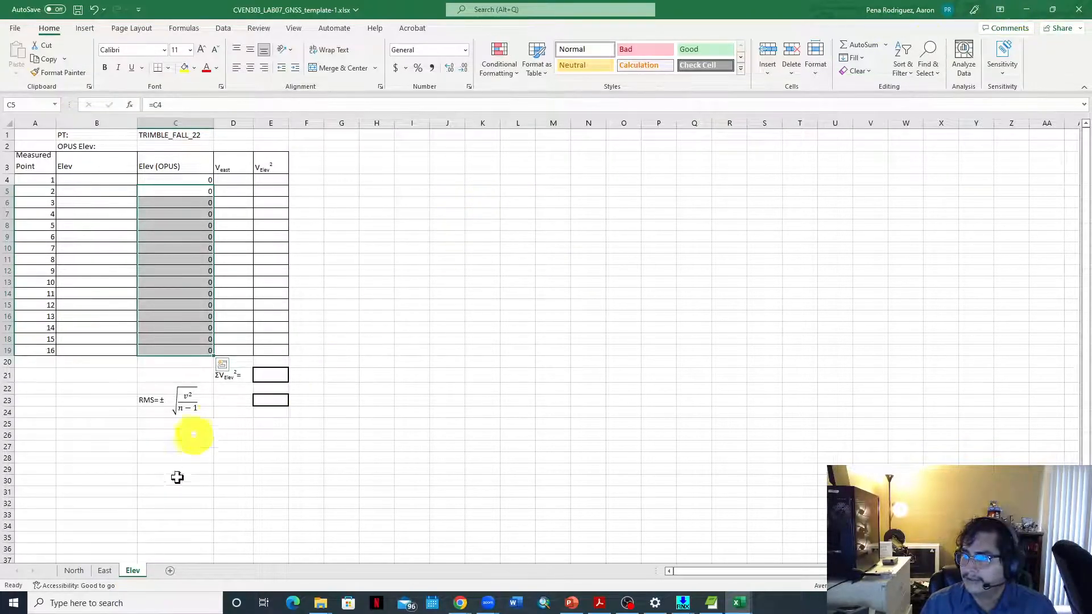
click(711, 603)
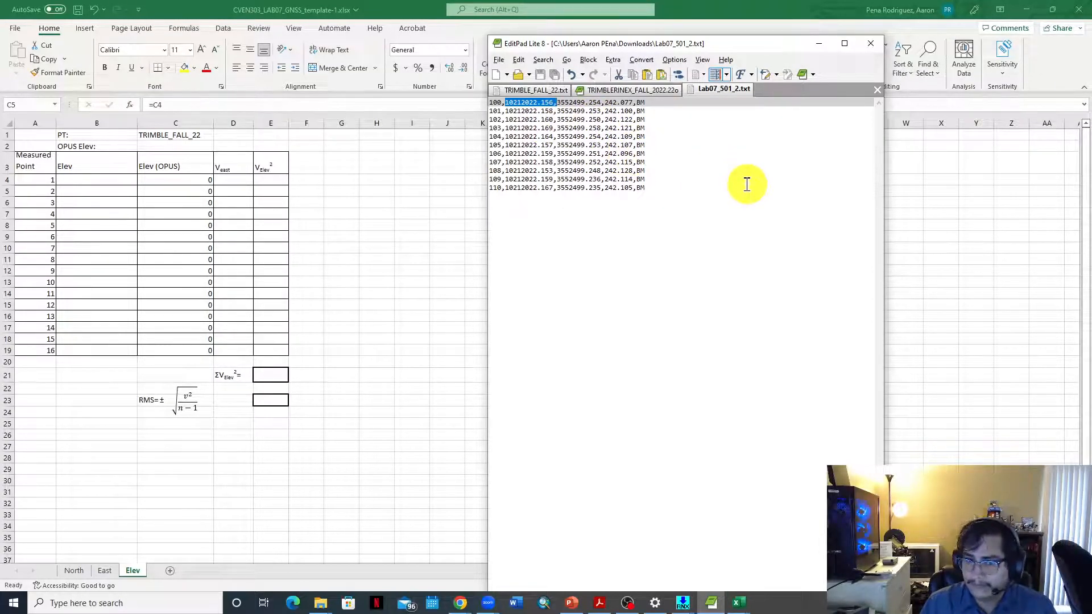
click(816, 43)
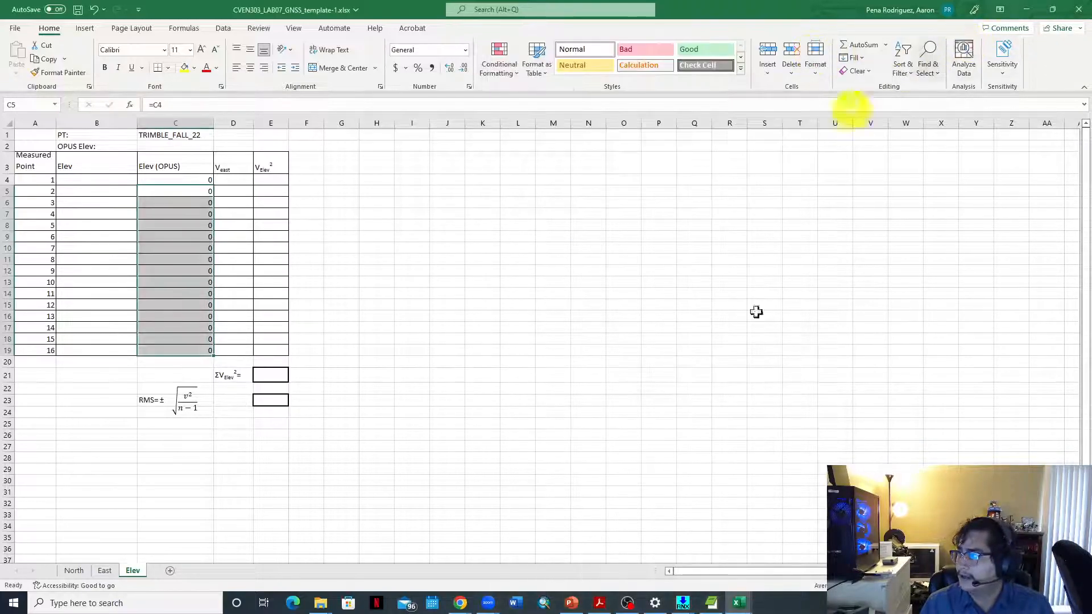
Switch to Lab7_OPUS_Fall_2022.pdf in Adobe Acrobat and read the Task 4 Step 1 instructions on the RMSE calculations
click(599, 603)
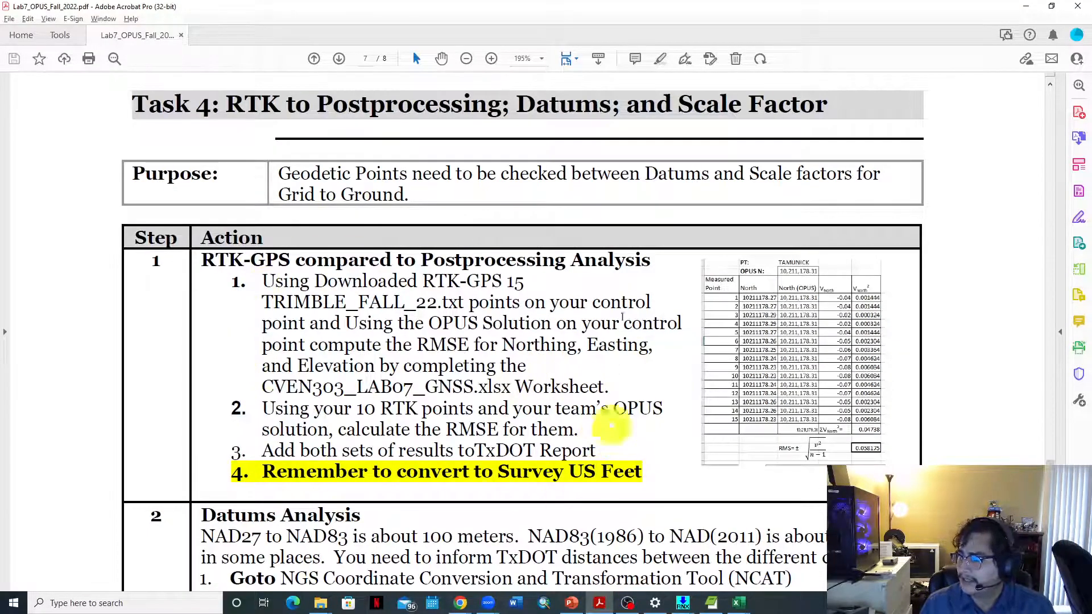
scroll(438, 366, down, 2)
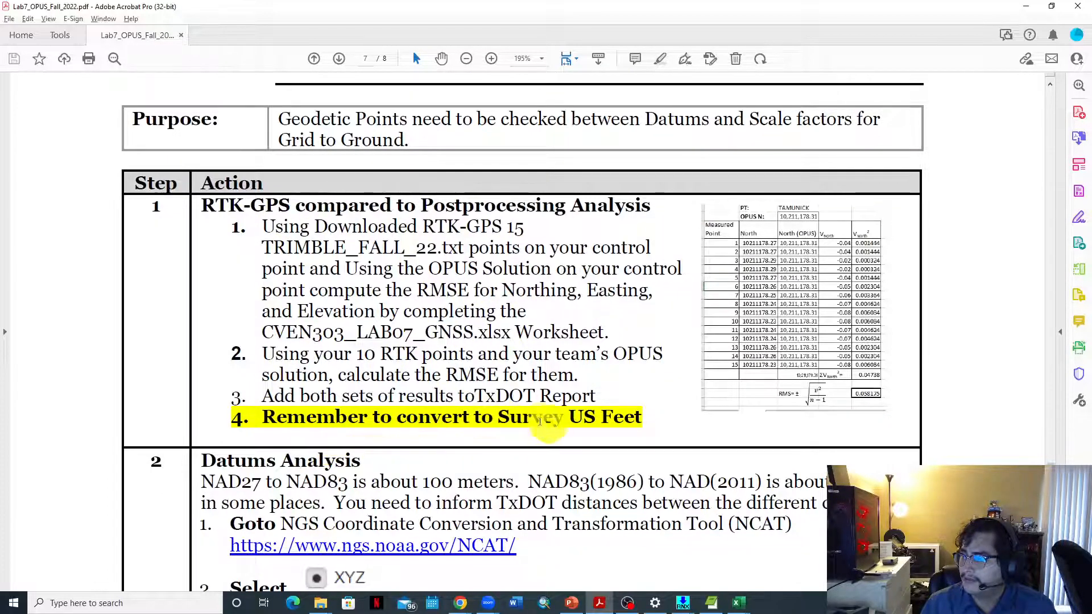
scroll(589, 432, down, 1)
drag(266, 199, 682, 315)
click(664, 351)
drag(607, 370, 255, 307)
click(641, 346)
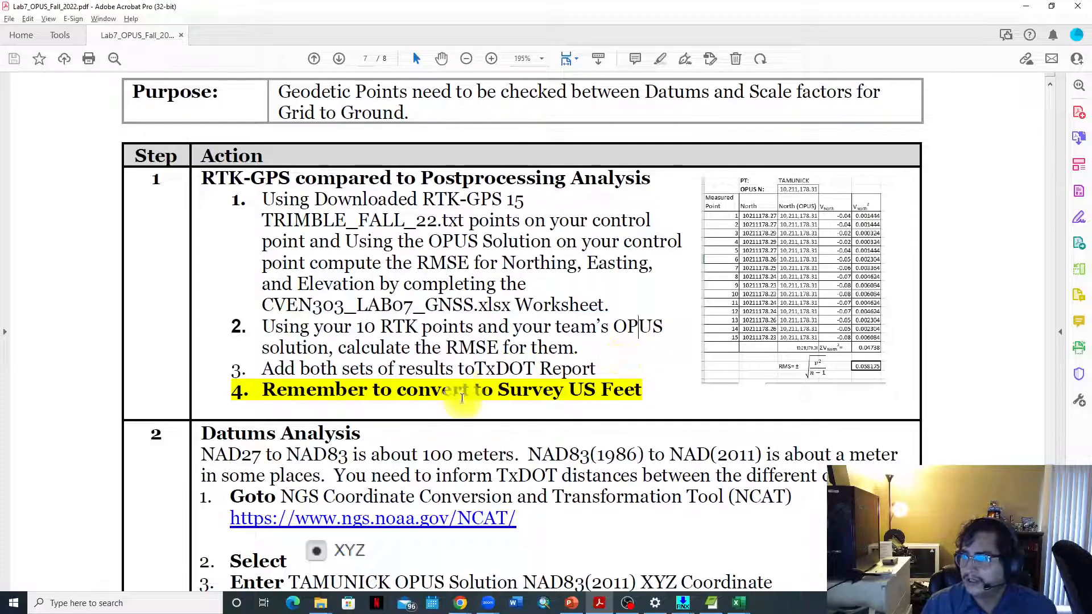
scroll(583, 421, down, 1)
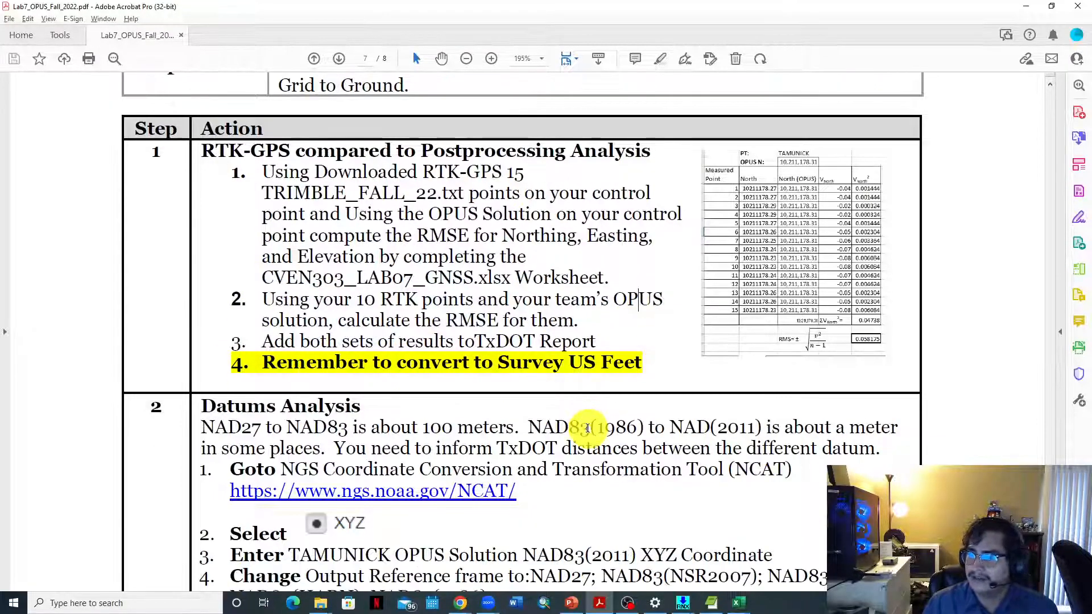
Read the introduction of Step 2, Datums Analysis, in the lab PDF and open its linked NGS NCAT page
scroll(568, 427, down, 8)
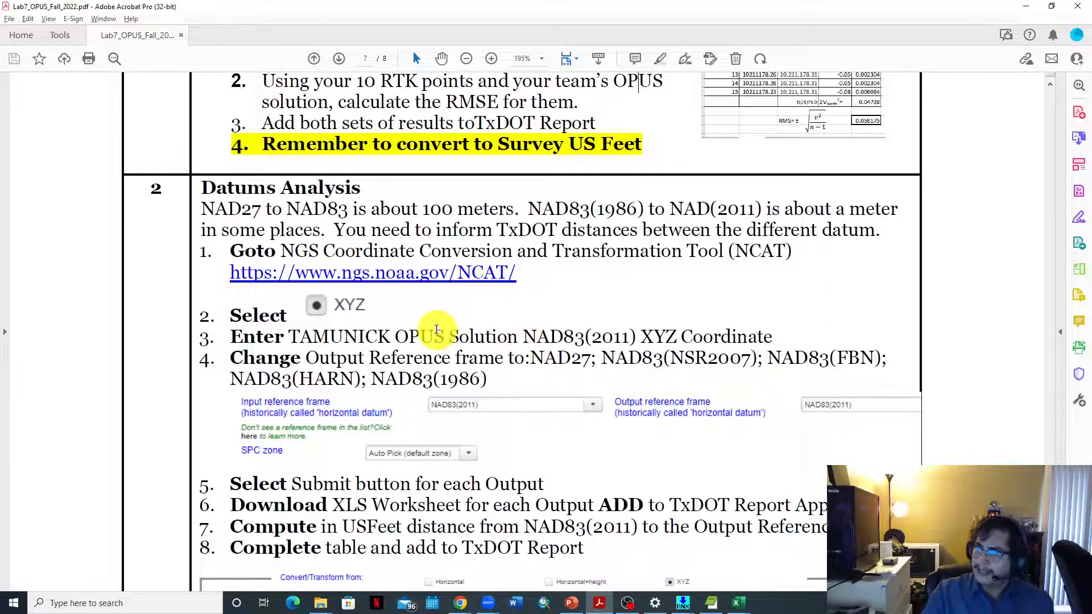
drag(202, 209, 348, 211)
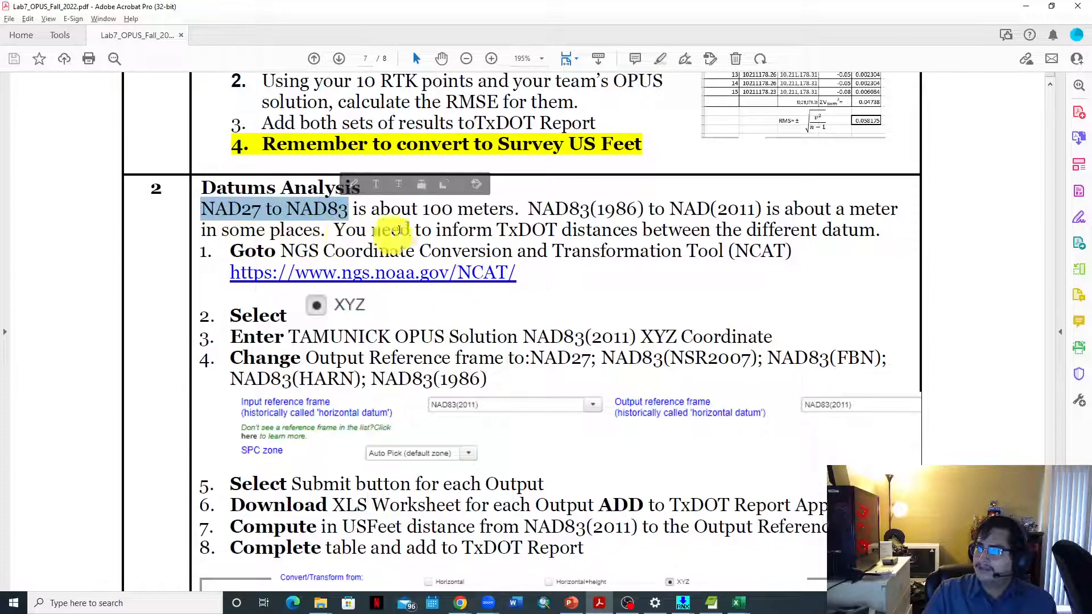
click(400, 230)
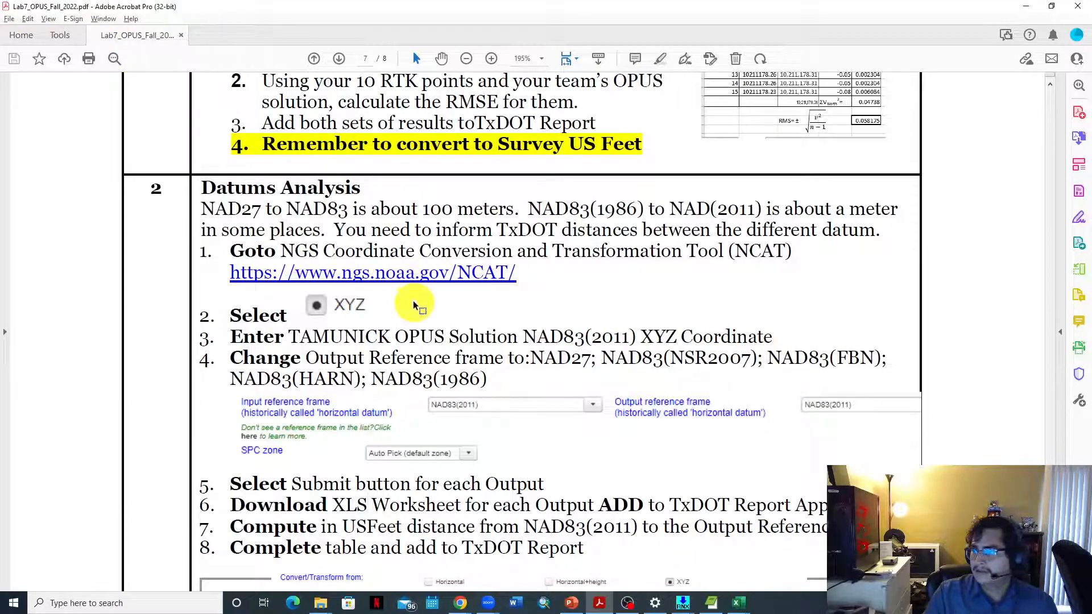
click(487, 274)
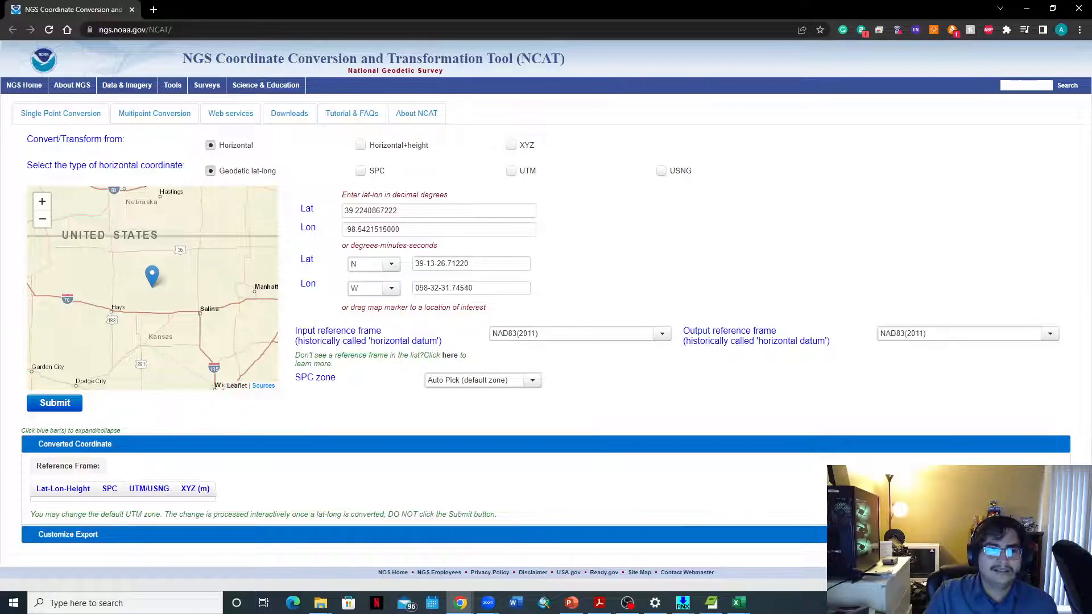
Switch to the OPUS-RS solution e-mail for TEAM_2.22o in Gmail and review the report down to its coordinates
key(alt+Tab)
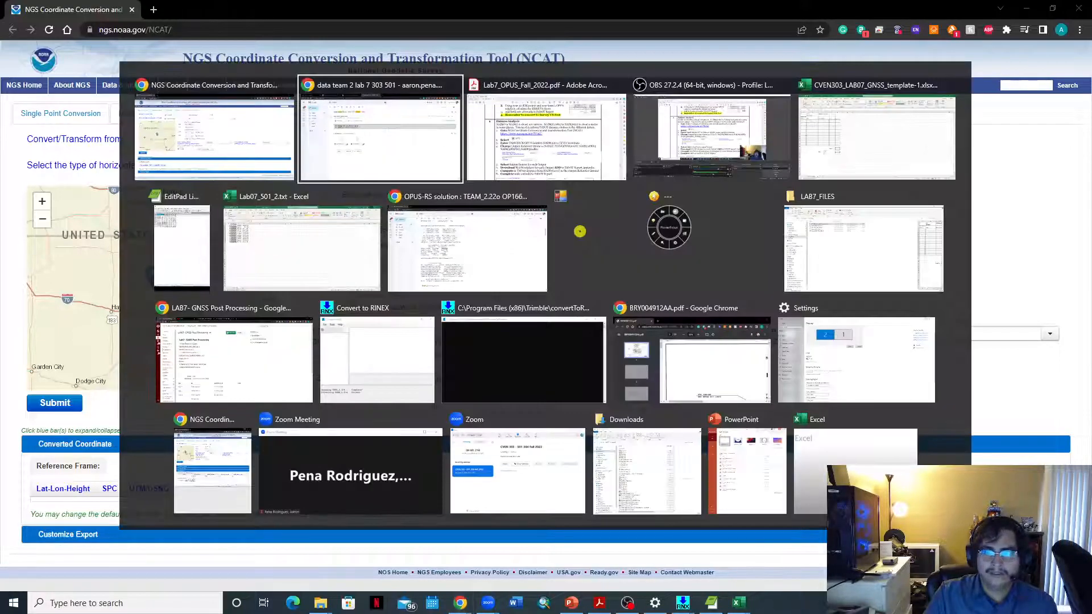
key(alt+Tab)
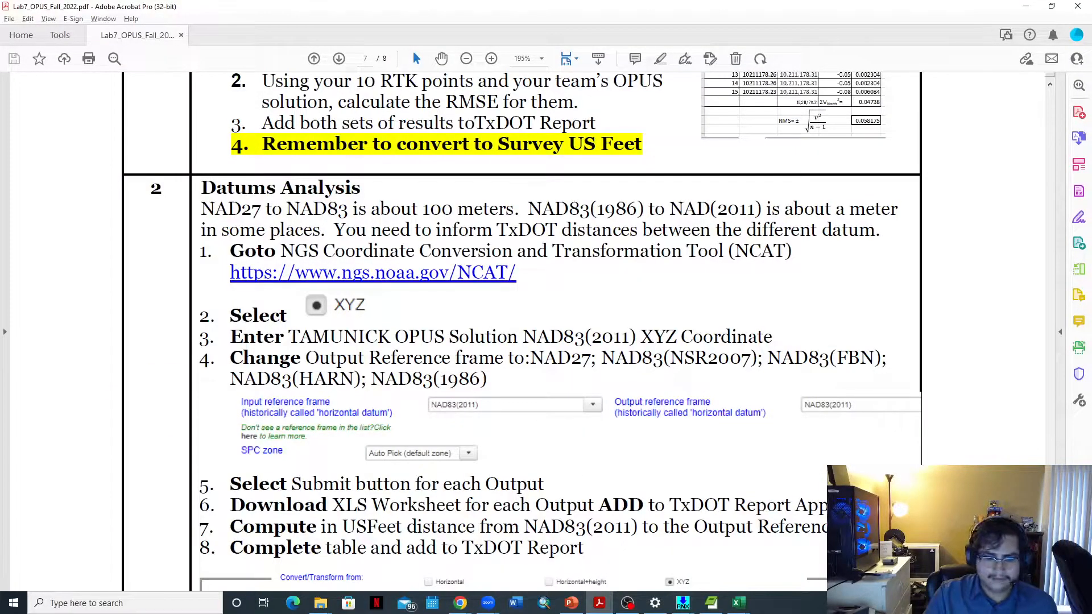
key(alt+Tab)
key(alt+Tab)
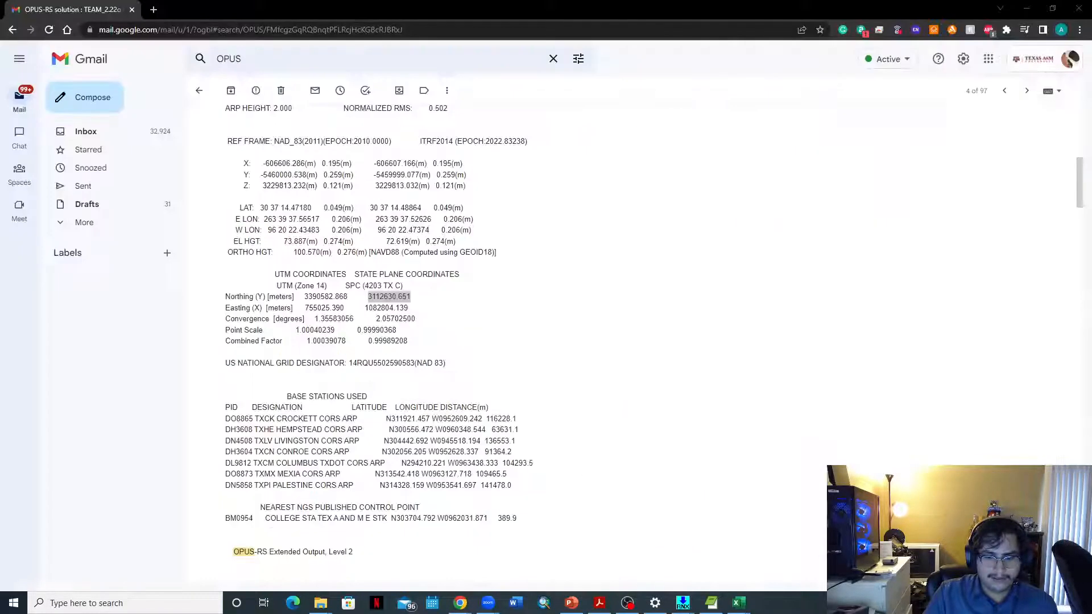
key(super+d)
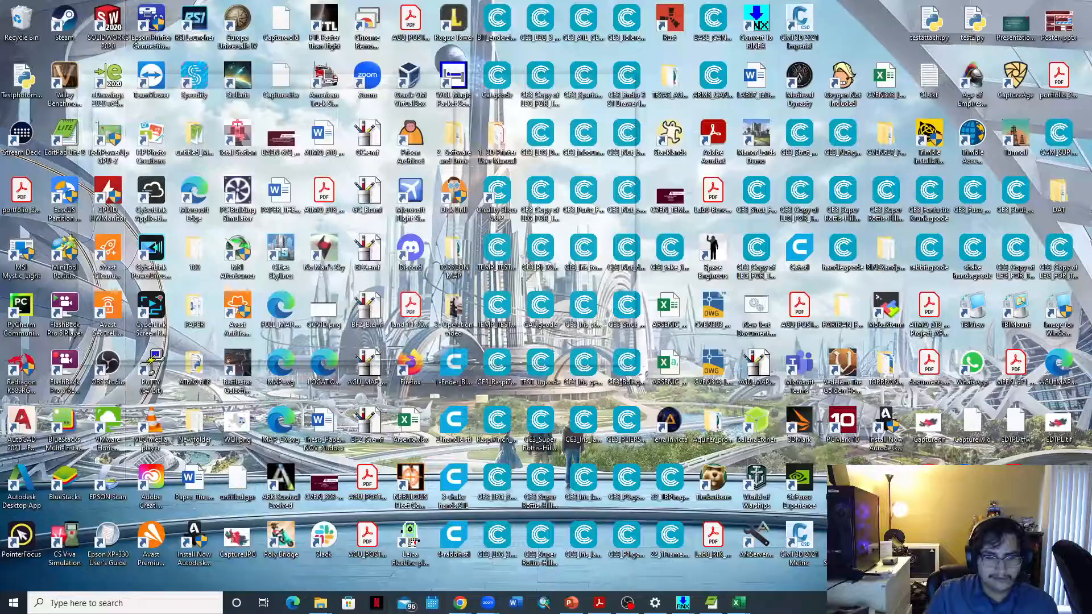
key(alt+Tab)
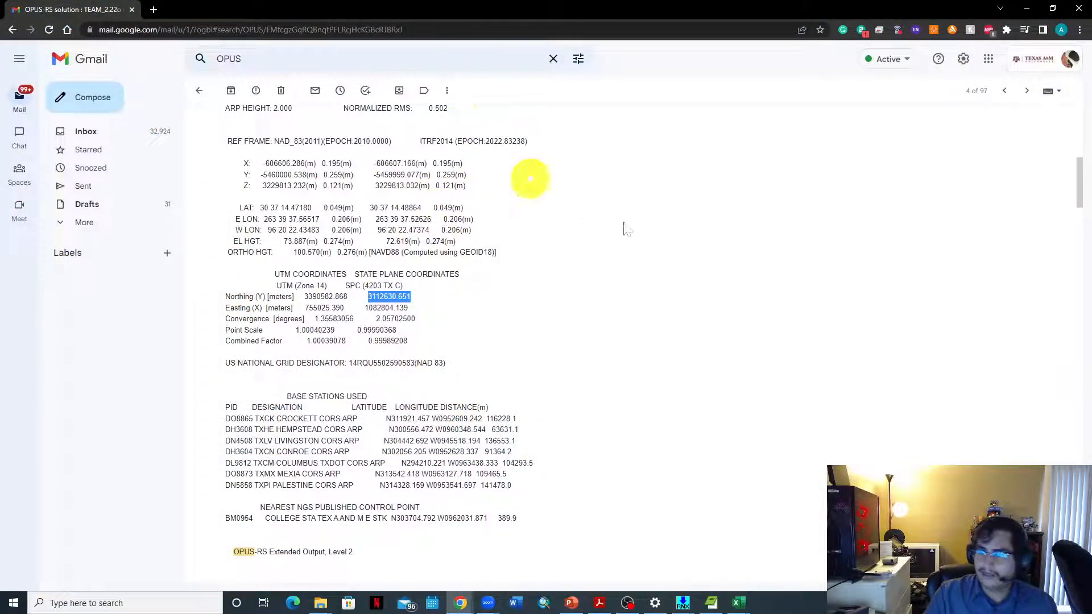
scroll(633, 385, up, 10)
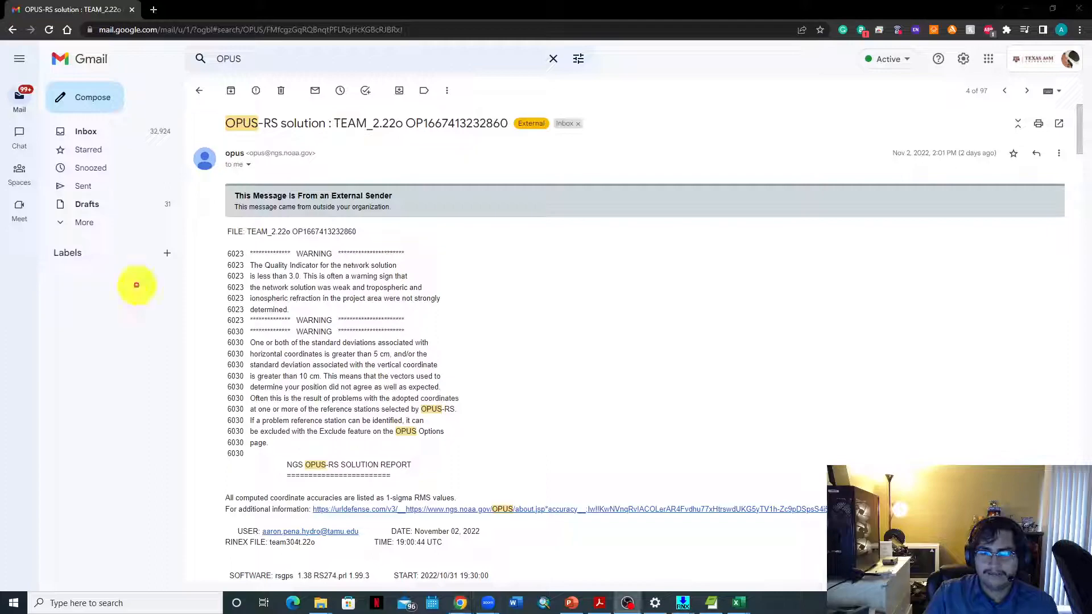
scroll(595, 351, down, 5)
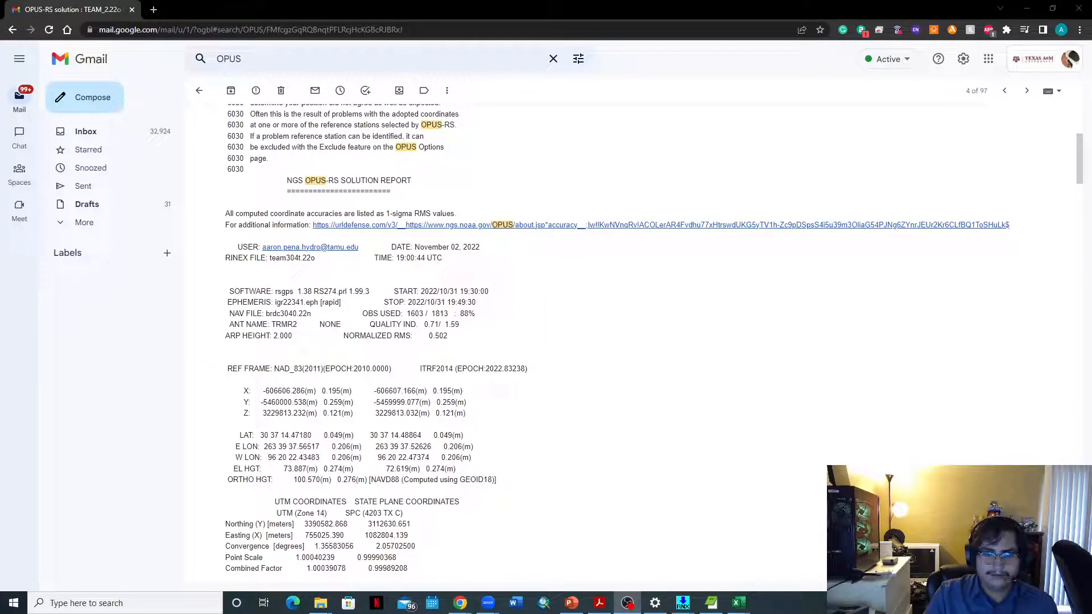
Switch to Lab7_OPUS_Fall_2022.pdf in Adobe Acrobat and read the Step 2 instructions on entering the OPUS XYZ coordinate and output reference frames
key(alt+Tab)
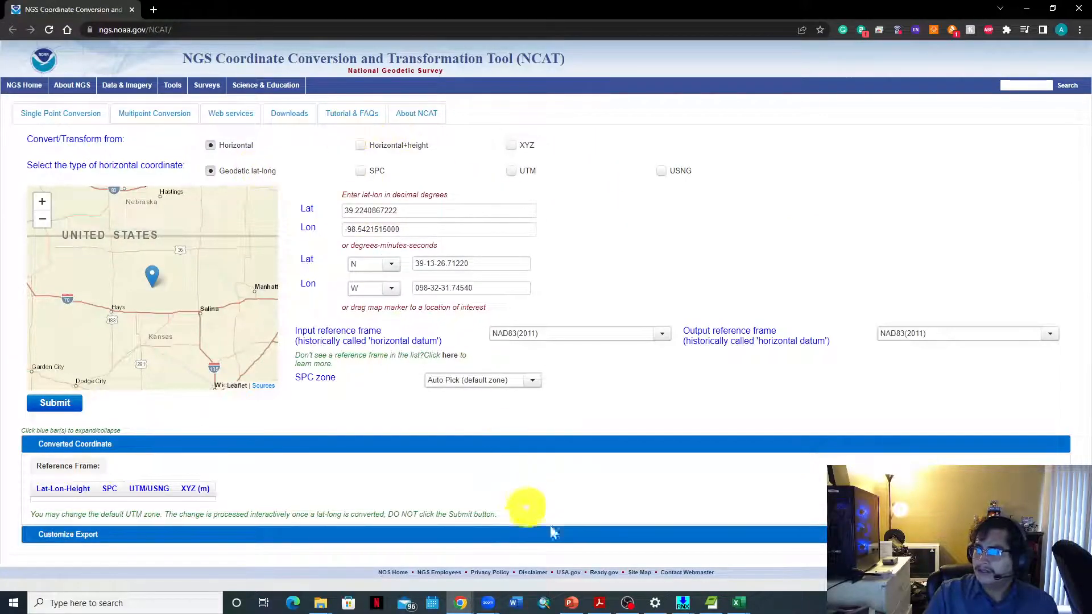
click(599, 603)
scroll(398, 341, down, 2)
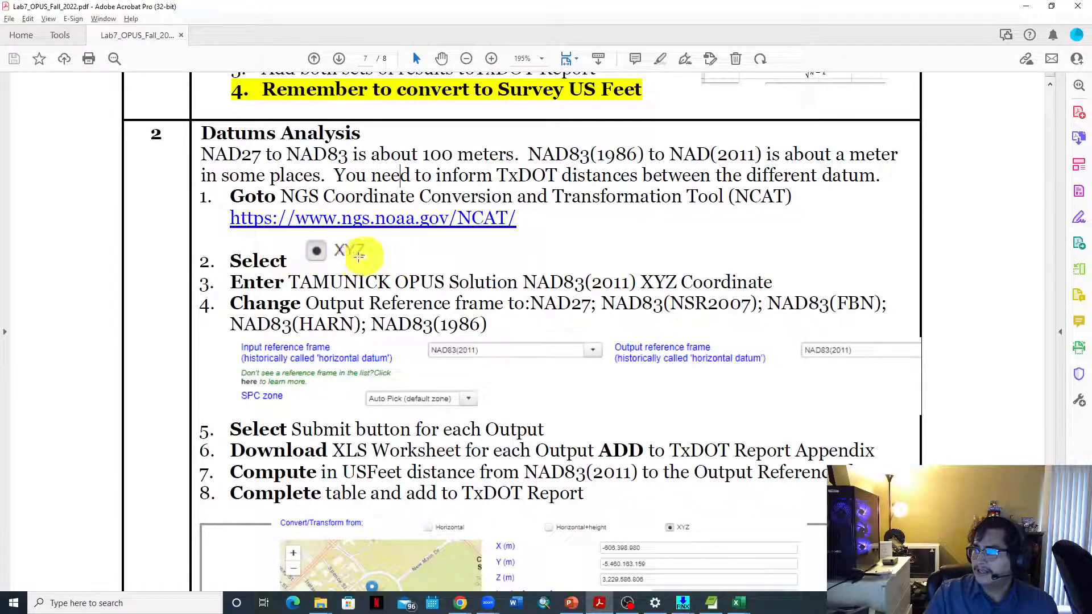
drag(444, 283, 329, 282)
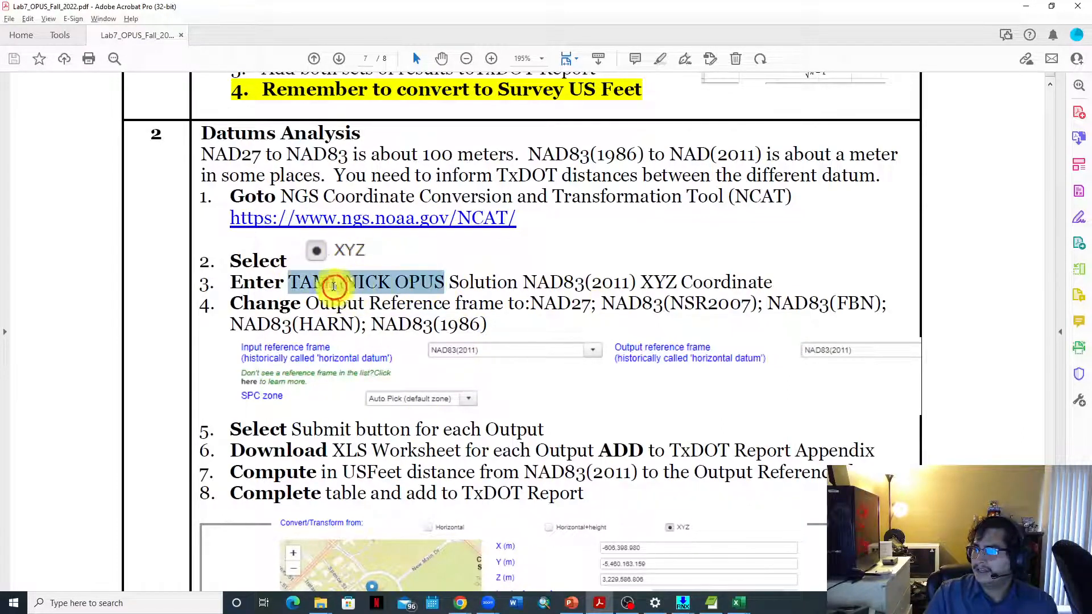
click(378, 283)
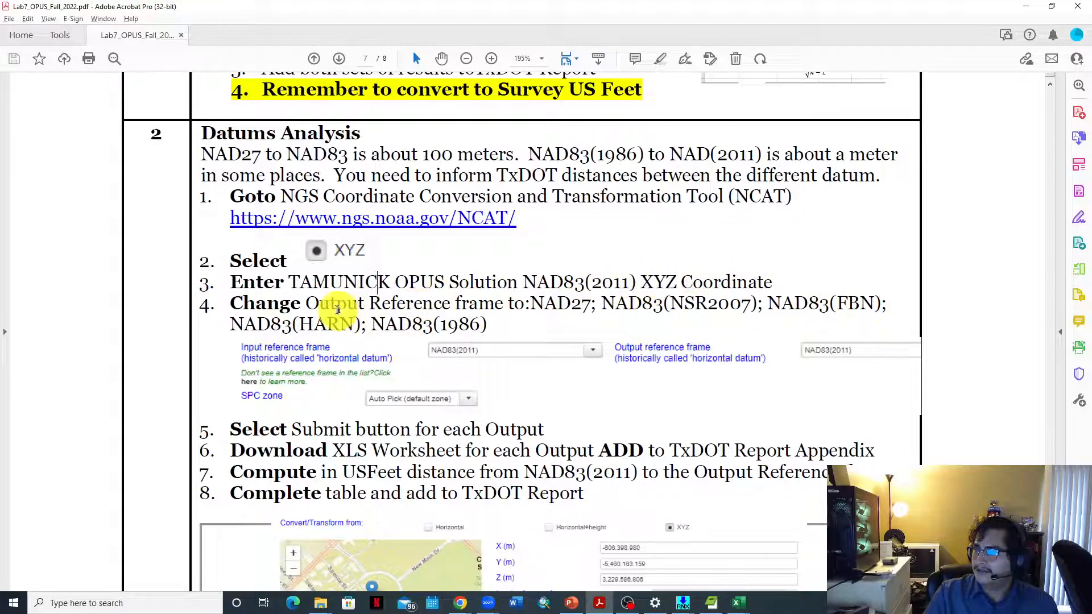
Set the NCAT conversion to start from XYZ and compare its input reference frame with the NAD_83(2011) frame in the OPUS e-mail
click(1026, 6)
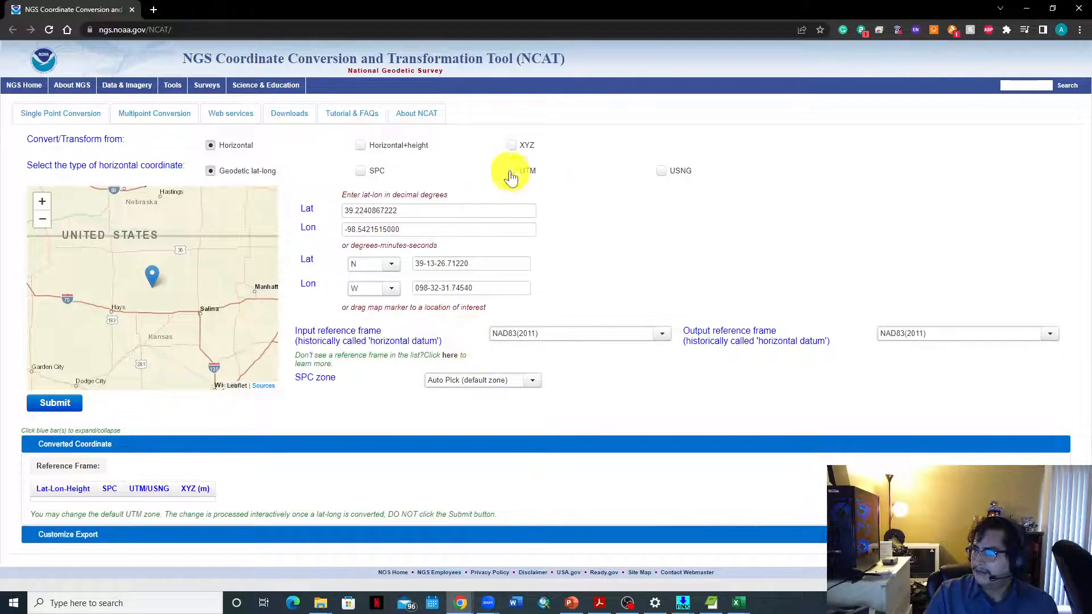
click(511, 147)
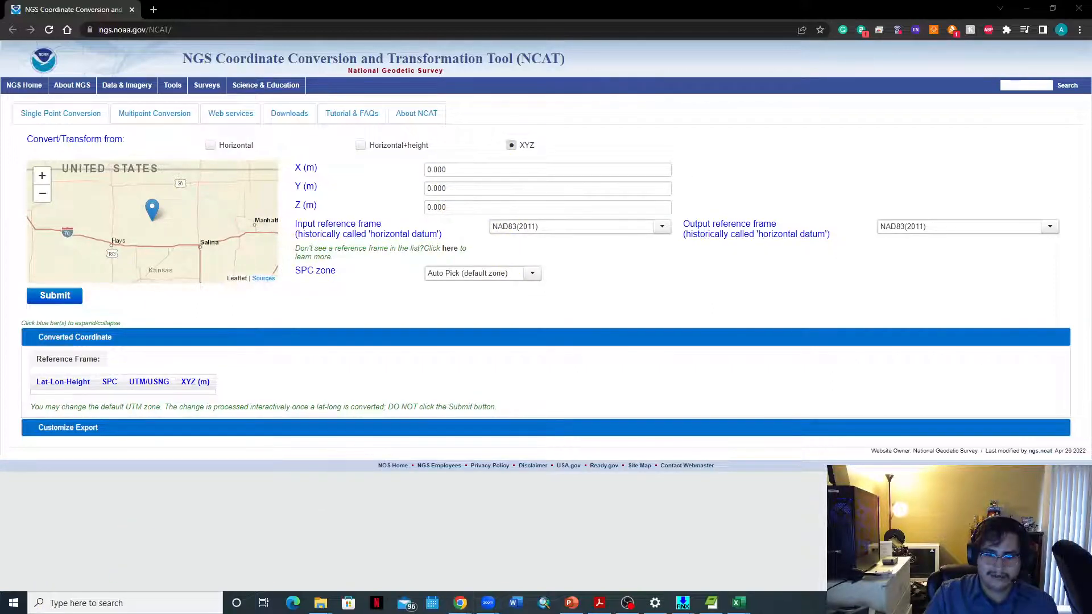
key(alt+Tab)
scroll(398, 386, down, 2)
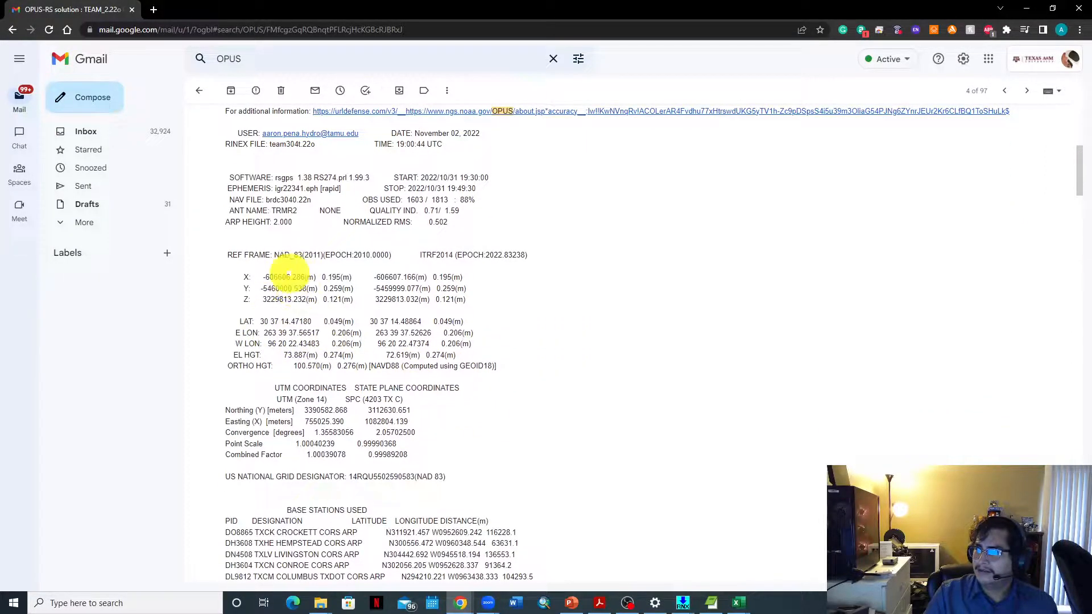
drag(286, 255, 318, 257)
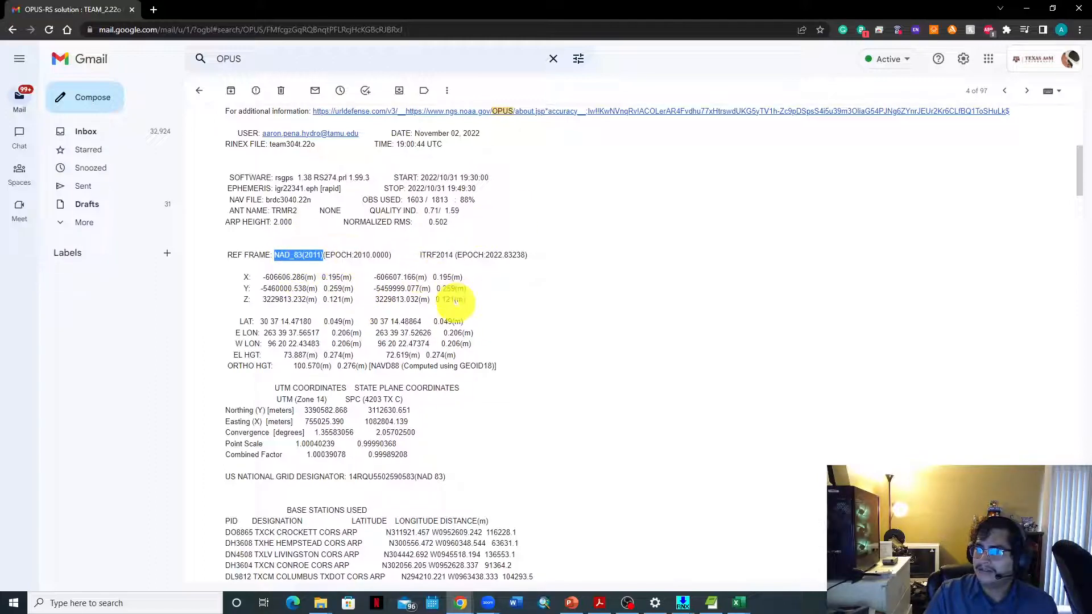
key(alt+Tab)
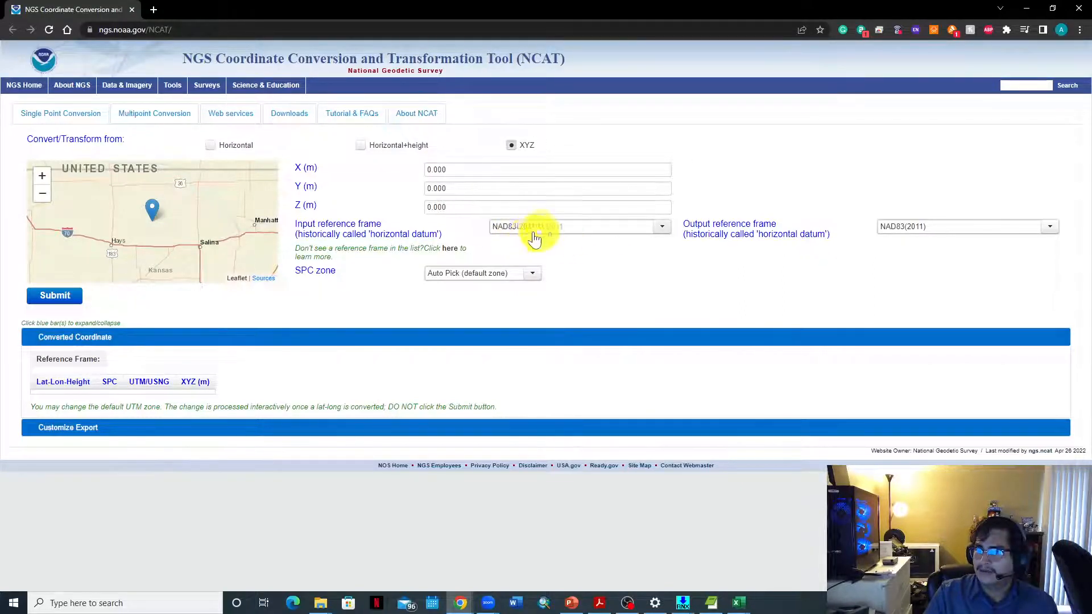
Copy the NAD_83(2011) X coordinate -606606.286 from the OPUS e-mail into NCAT's X (m) value
key(alt+Tab)
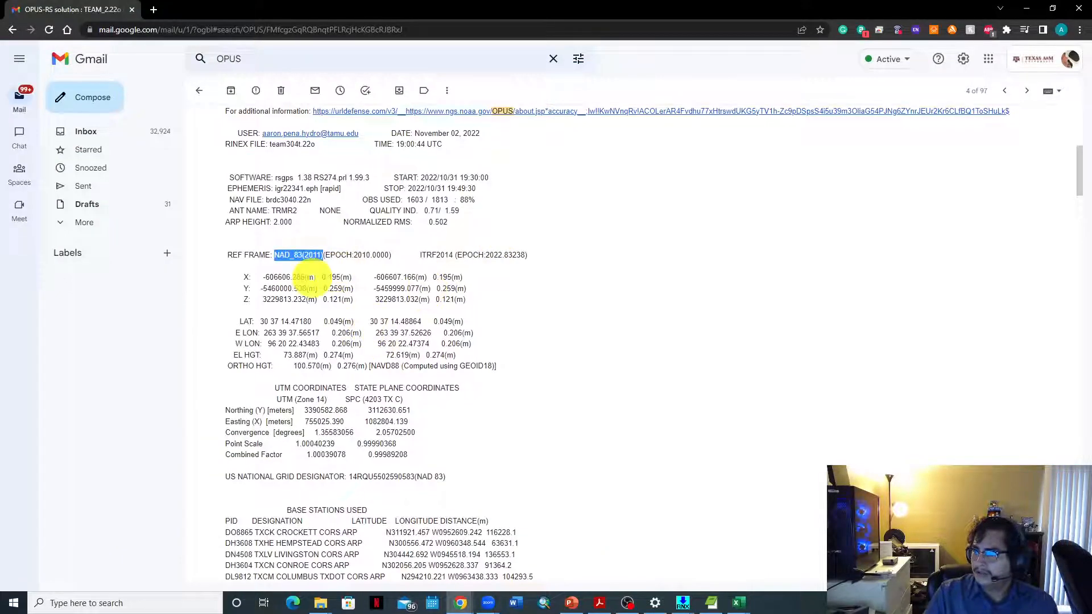
double_click(290, 277)
key(ctrl+c)
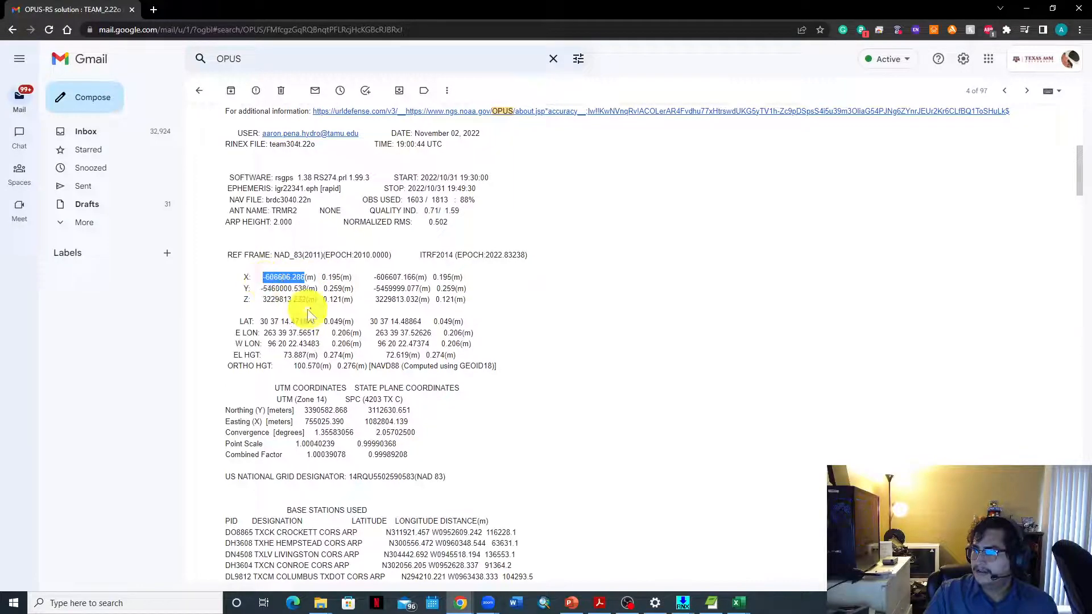
key(alt+Tab)
click(470, 170)
key(ctrl+v)
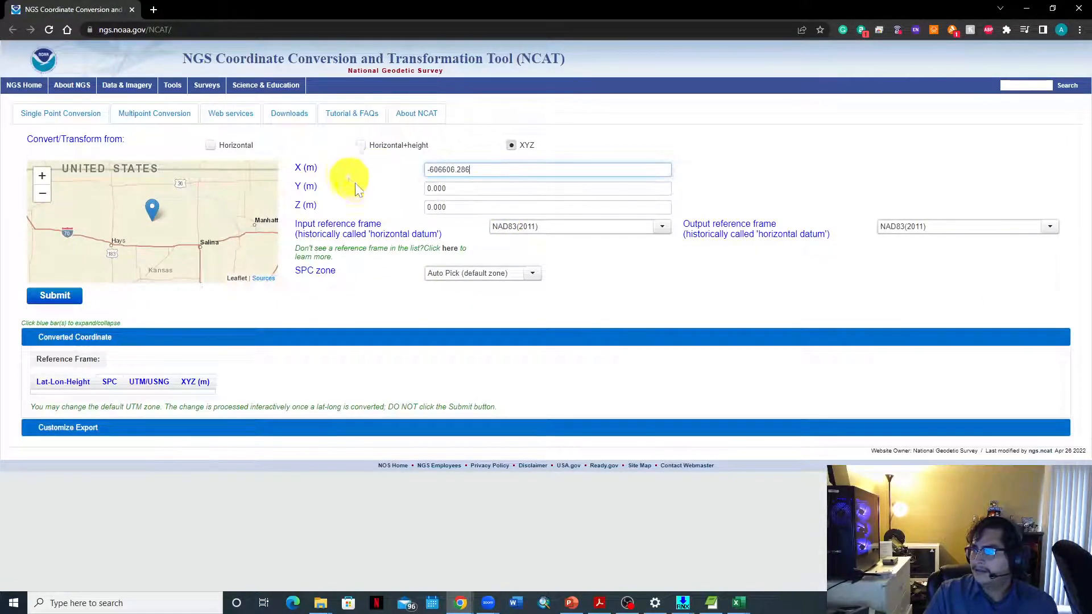
Copy the NAD_83(2011) Y coordinate from the OPUS e-mail into NCAT's Y (m) value as 5460000.538
key(alt+Tab)
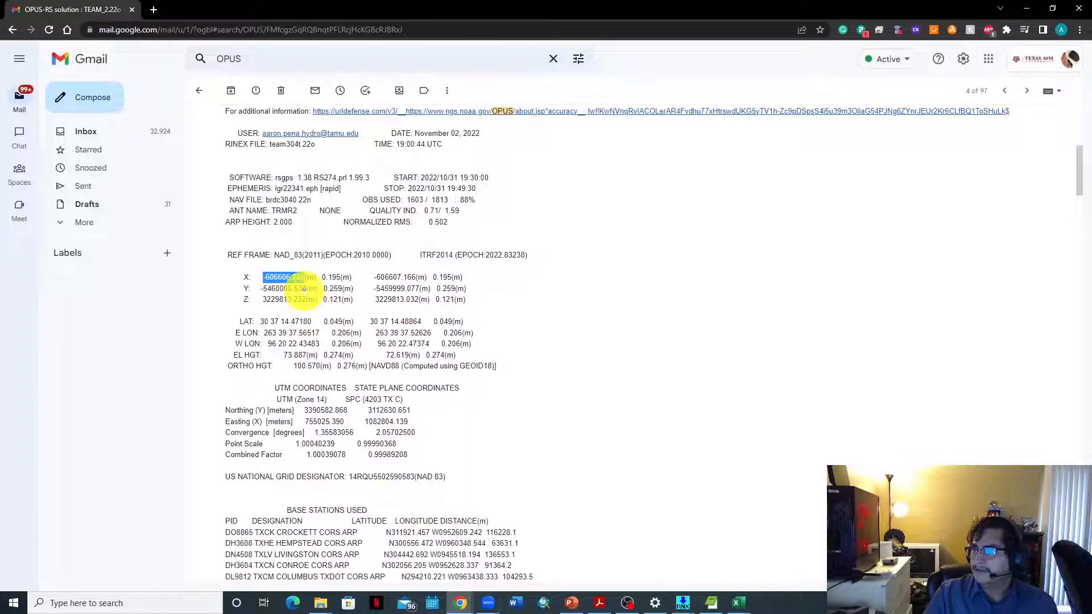
drag(306, 289, 263, 289)
key(ctrl+c)
key(alt+Tab)
click(468, 190)
key(ctrl+v)
Copy the NAD_83(2011) Z coordinate 3229813.232 from the OPUS e-mail into NCAT's Z (m) value
key(alt+Tab)
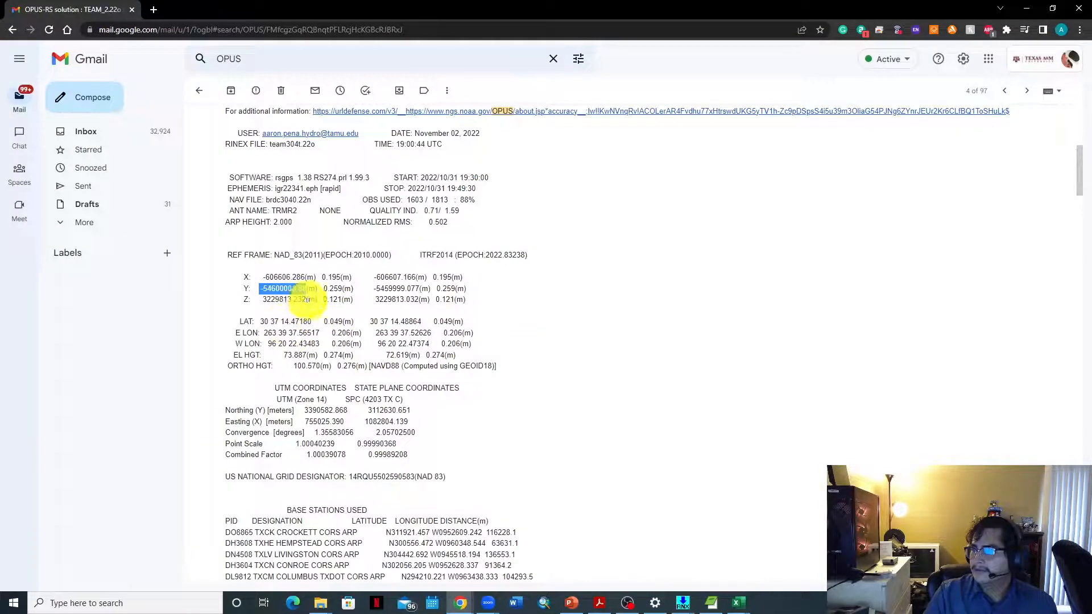
drag(307, 299, 264, 303)
key(ctrl+c)
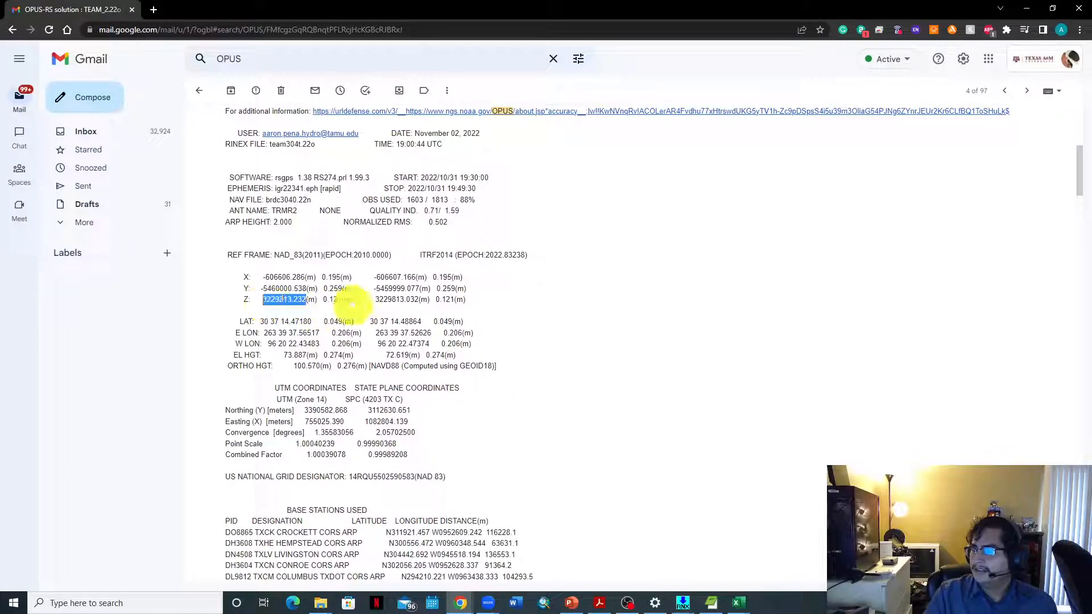
key(alt+Tab)
click(463, 209)
key(ctrl+v)
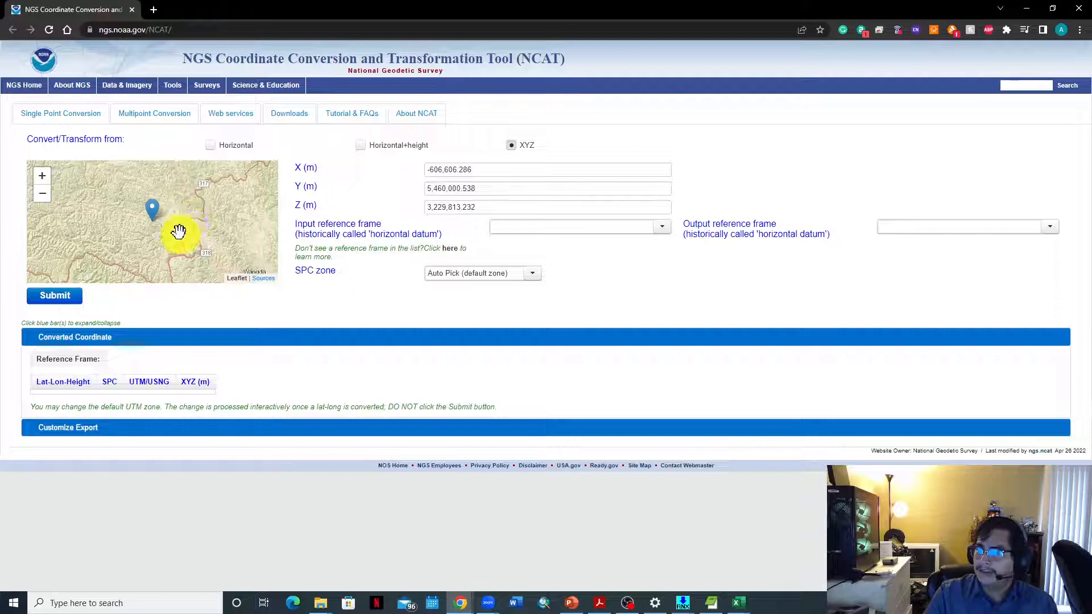
Correct the Y coordinate to -5,460,000.538 after checking the map marker, and restore NAD83(2011) as the input reference frame
scroll(178, 232, down, 5)
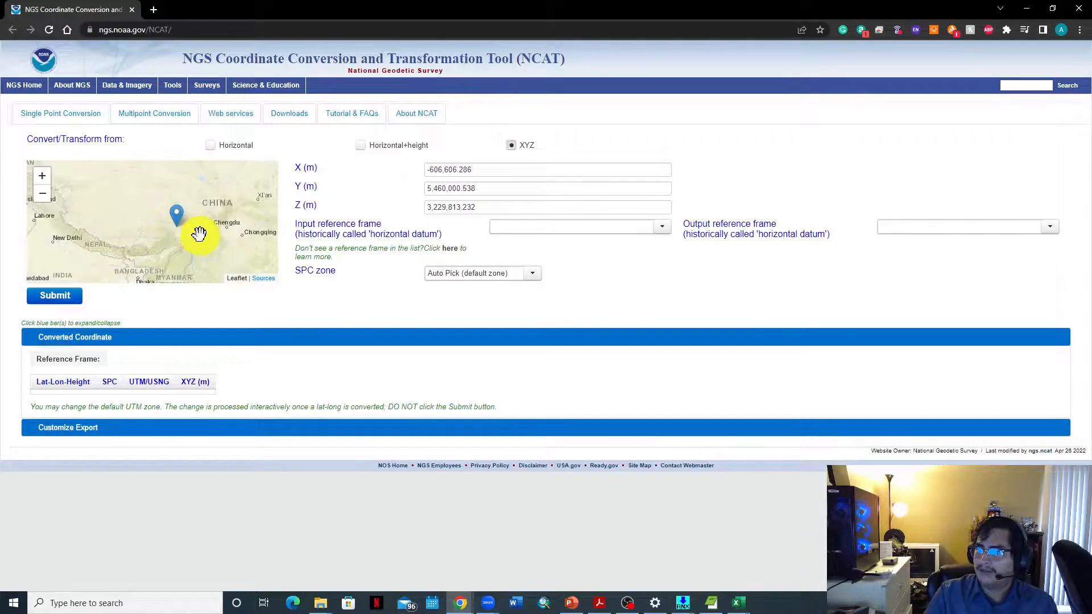
click(427, 188)
text(-)
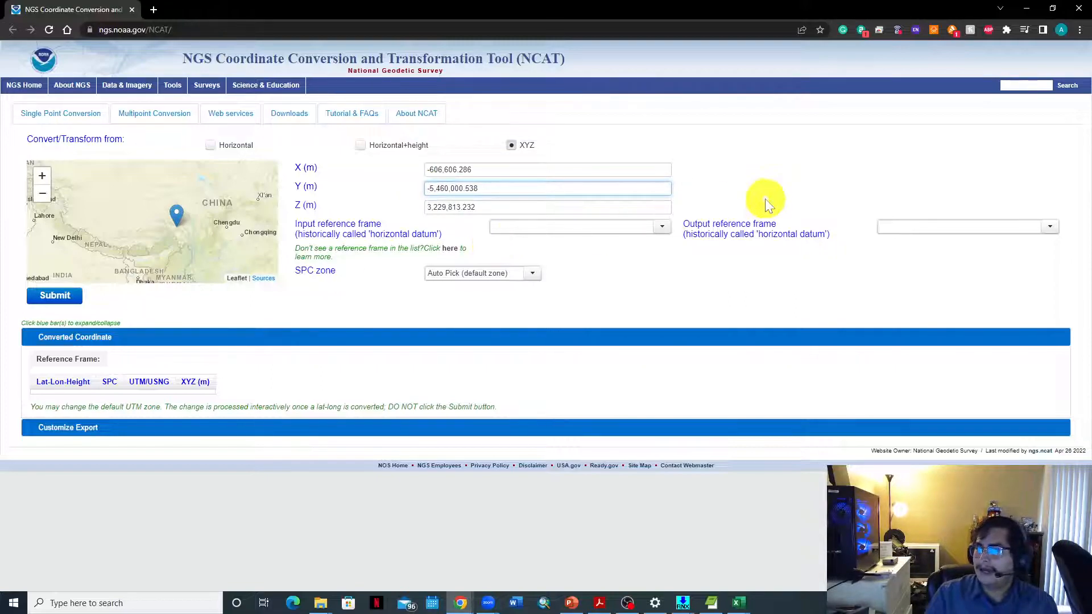
click(519, 208)
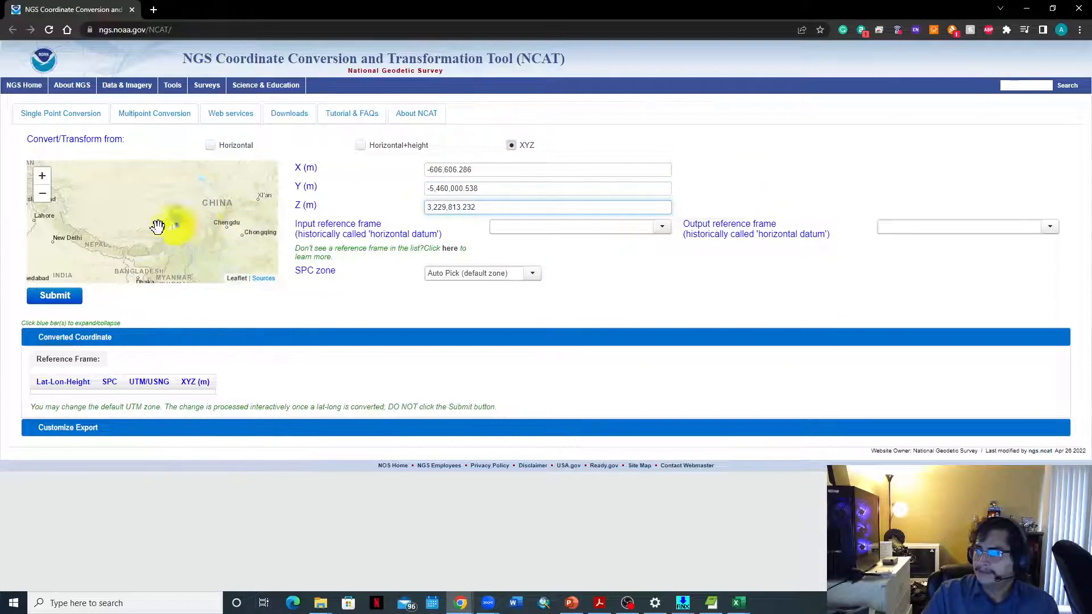
scroll(182, 229, up, 1)
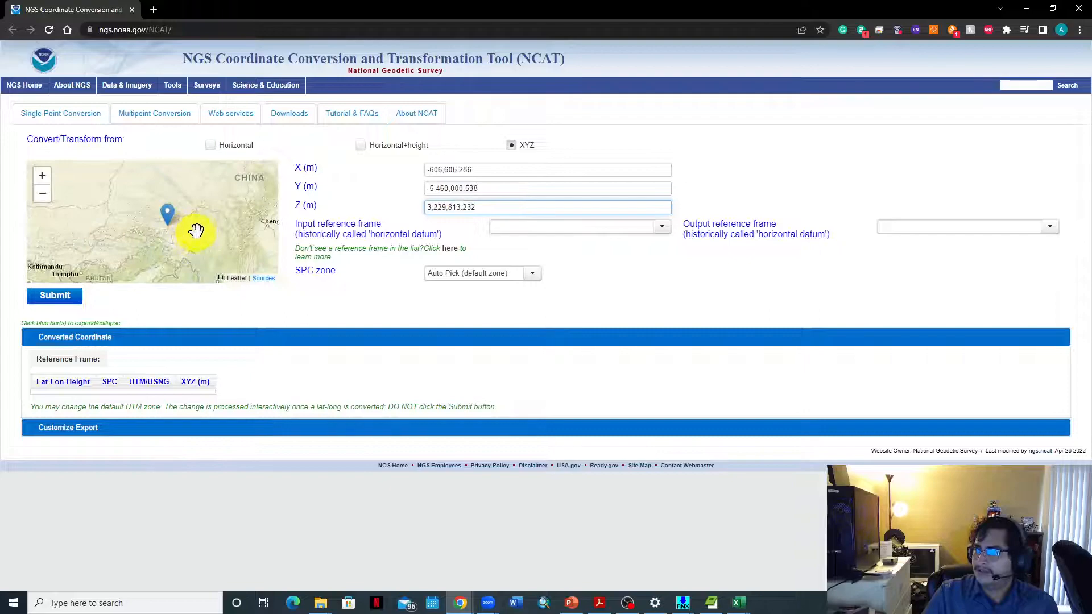
click(654, 229)
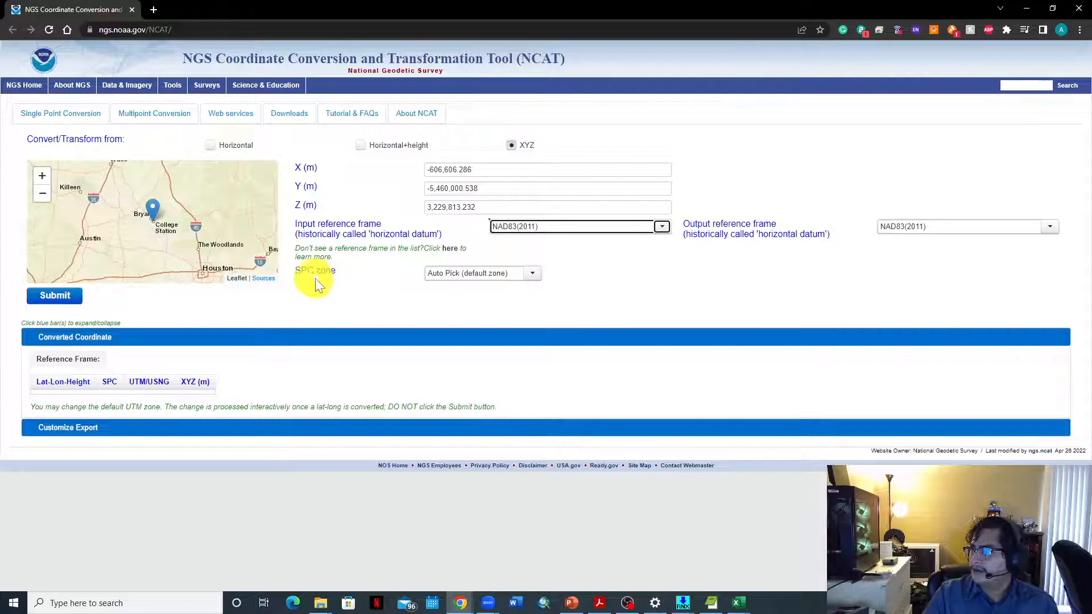
click(538, 283)
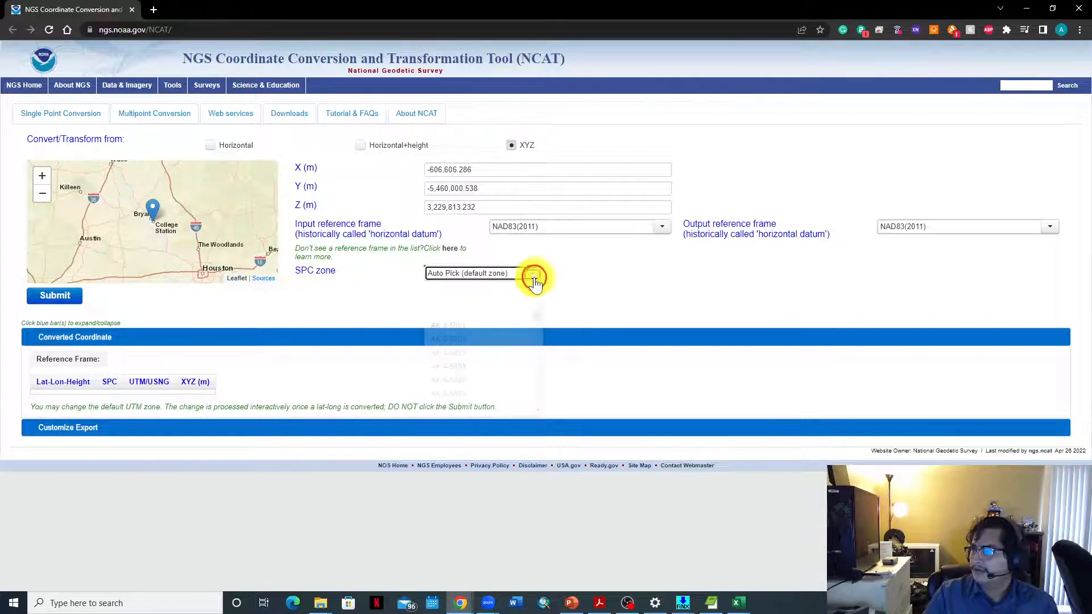
scroll(523, 353, down, 5)
scroll(523, 360, down, 6)
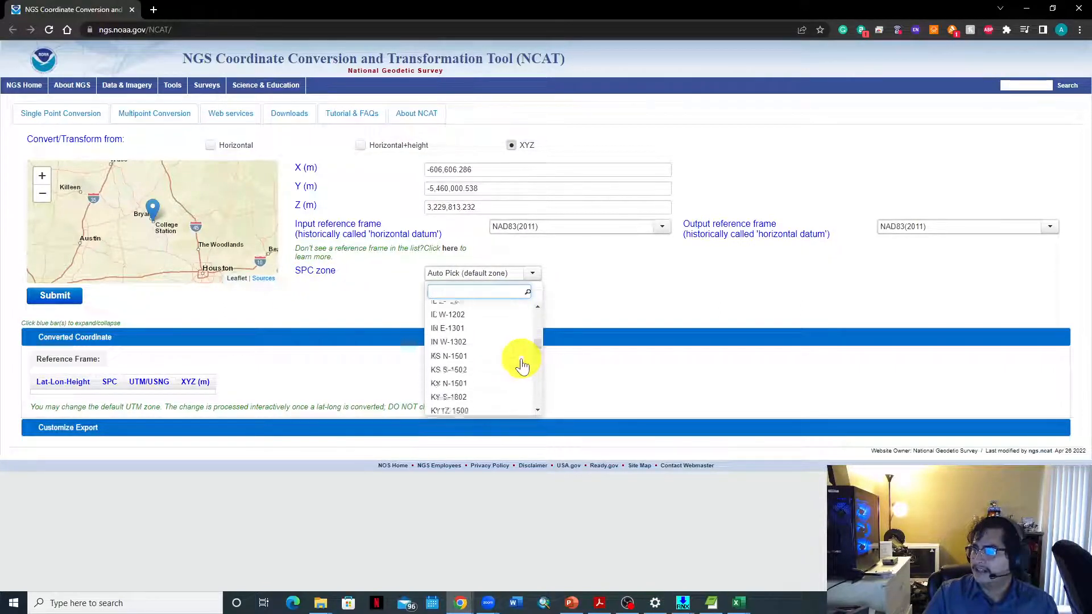
click(618, 299)
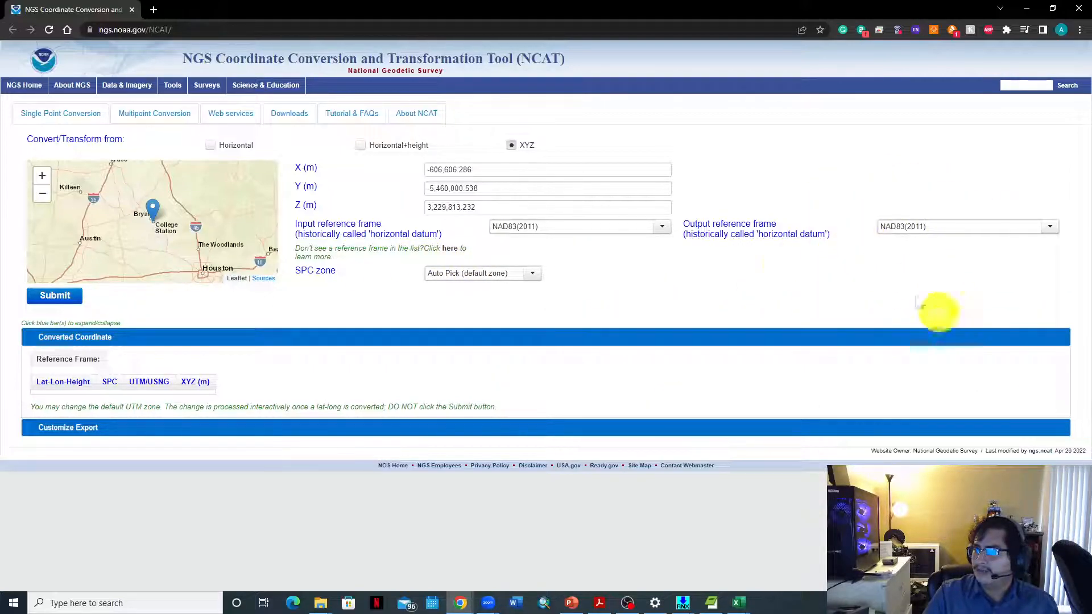
Consult the Datum Inverse table in the Lab 7 PDF and convert the NCAT coordinates to its first output datum, NAD27
click(601, 604)
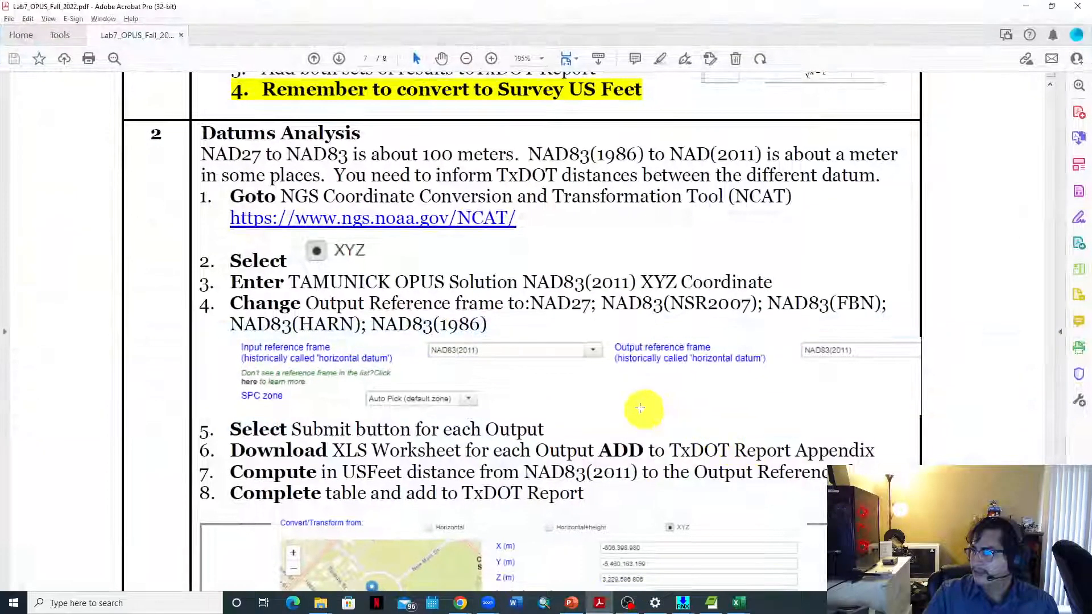
scroll(643, 398, down, 3)
scroll(680, 384, down, 3)
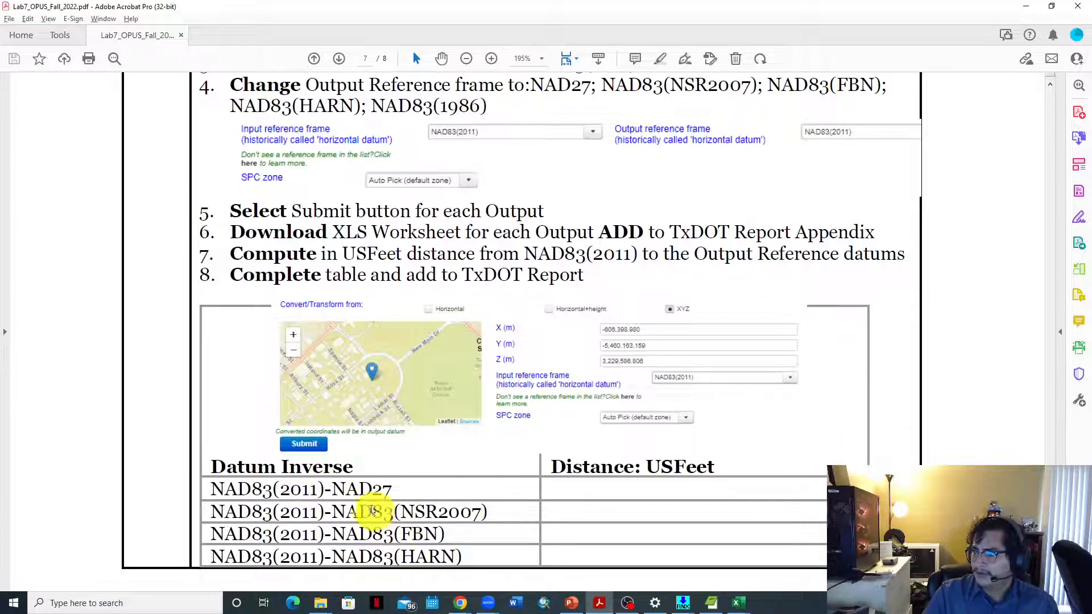
drag(329, 487, 397, 500)
click(380, 491)
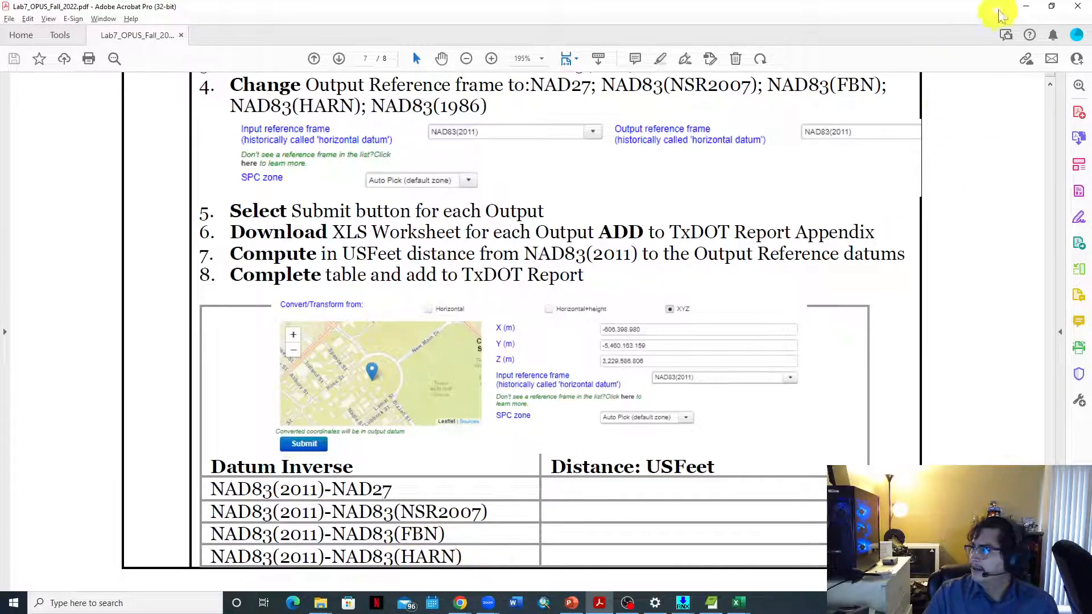
click(1025, 7)
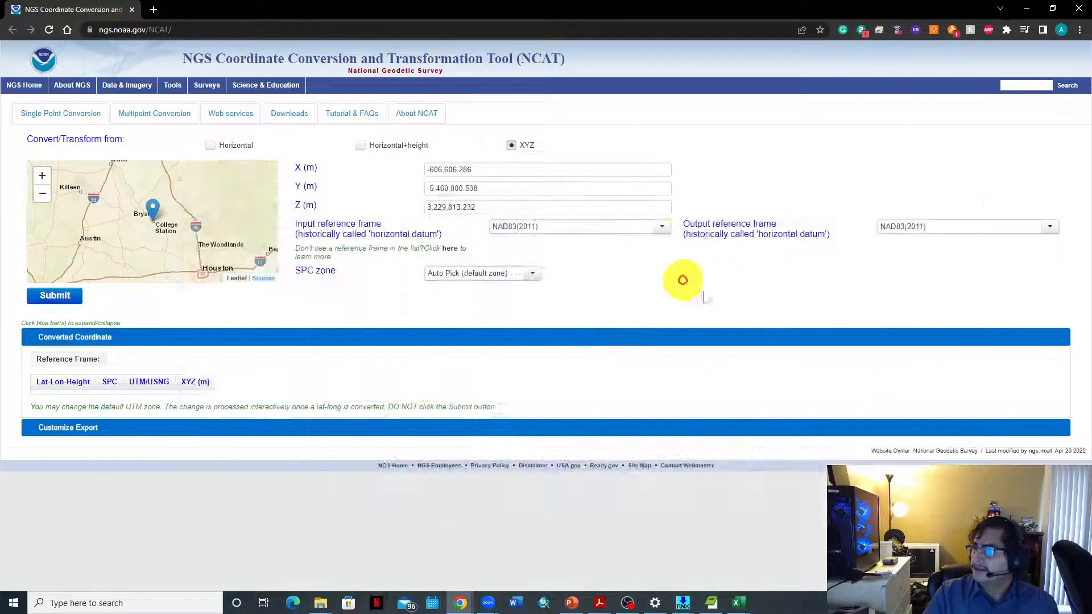
click(997, 230)
click(947, 316)
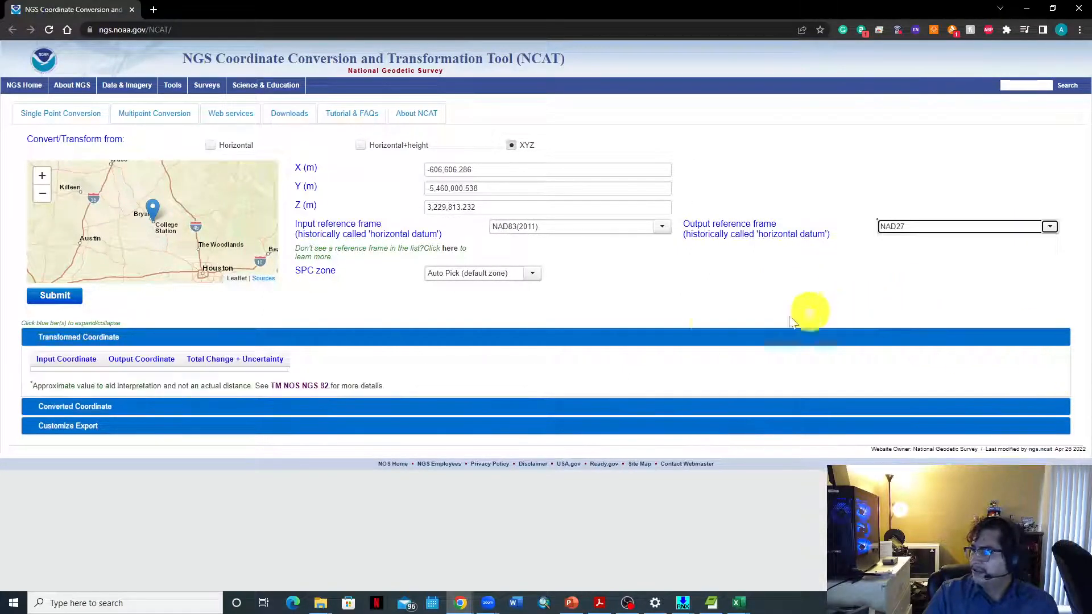
click(69, 306)
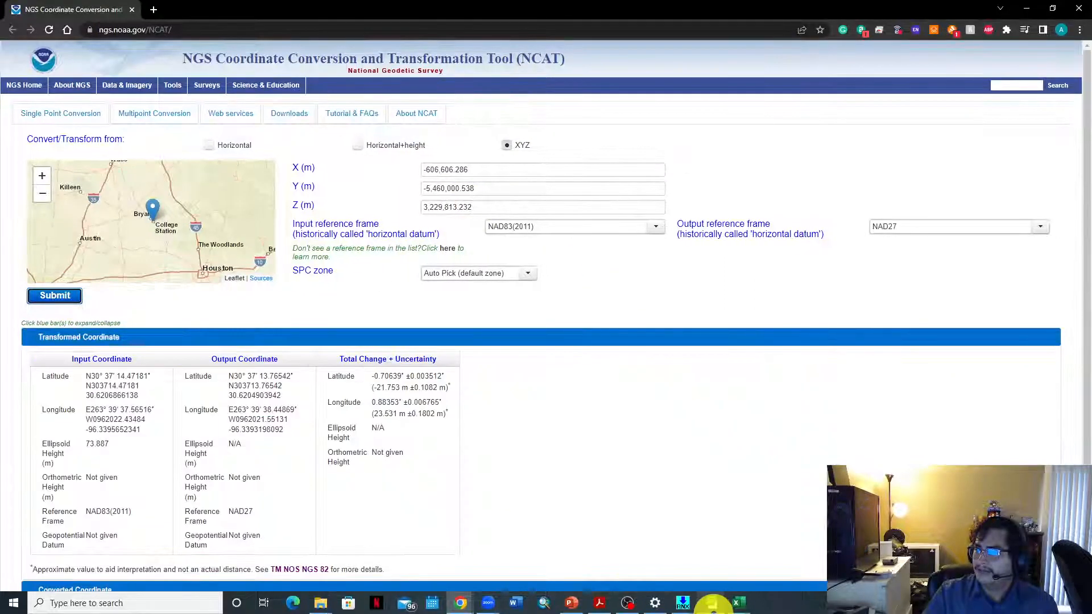
Expand the Customize Export results of the NAD27 conversion and examine their input, output and change columns
scroll(421, 460, down, 1)
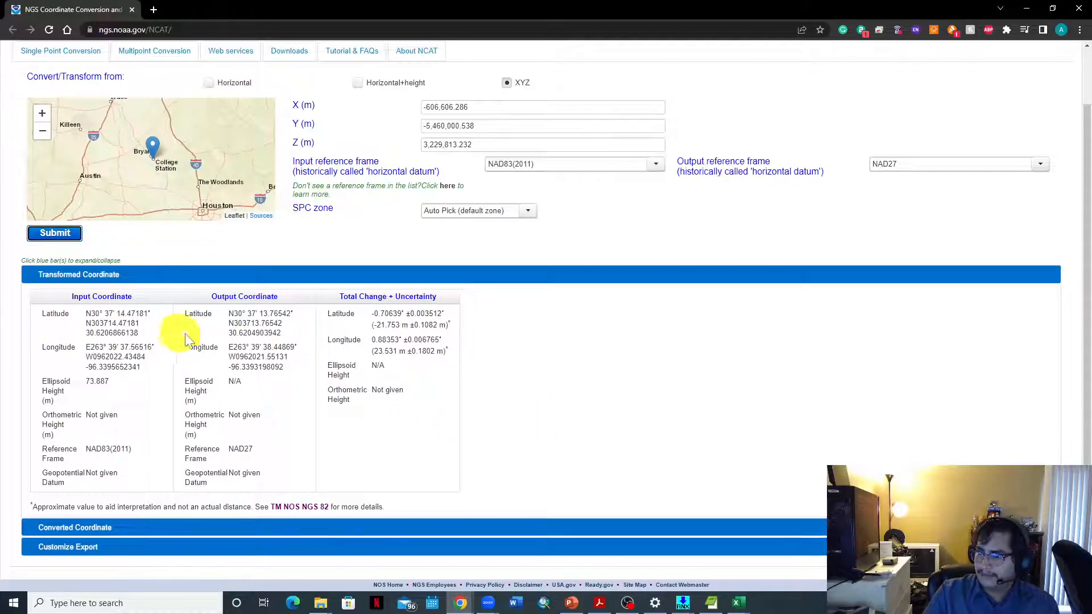
click(93, 549)
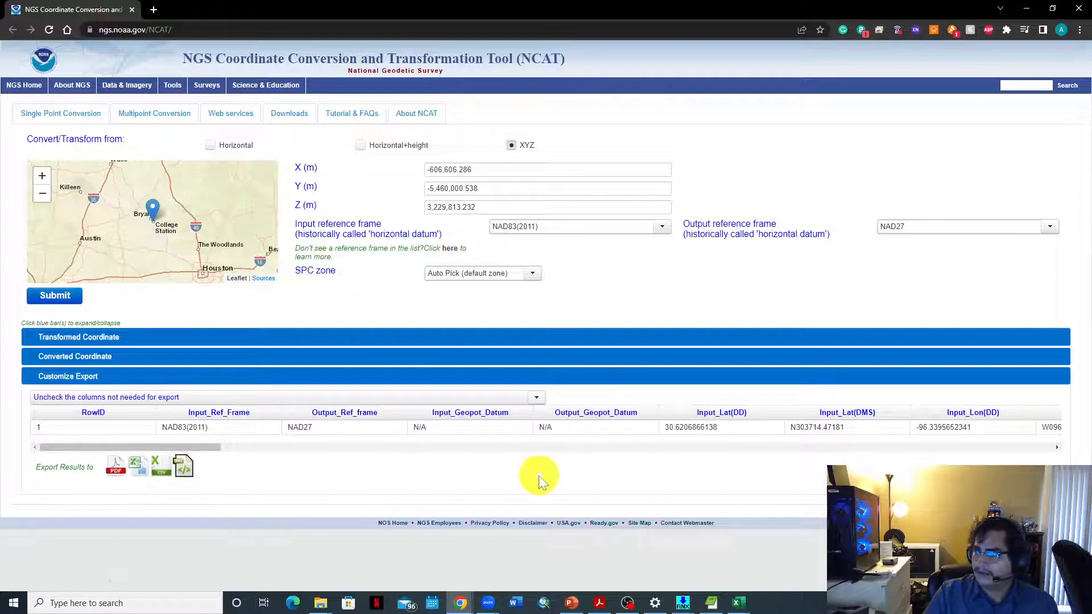
drag(209, 445, 447, 486)
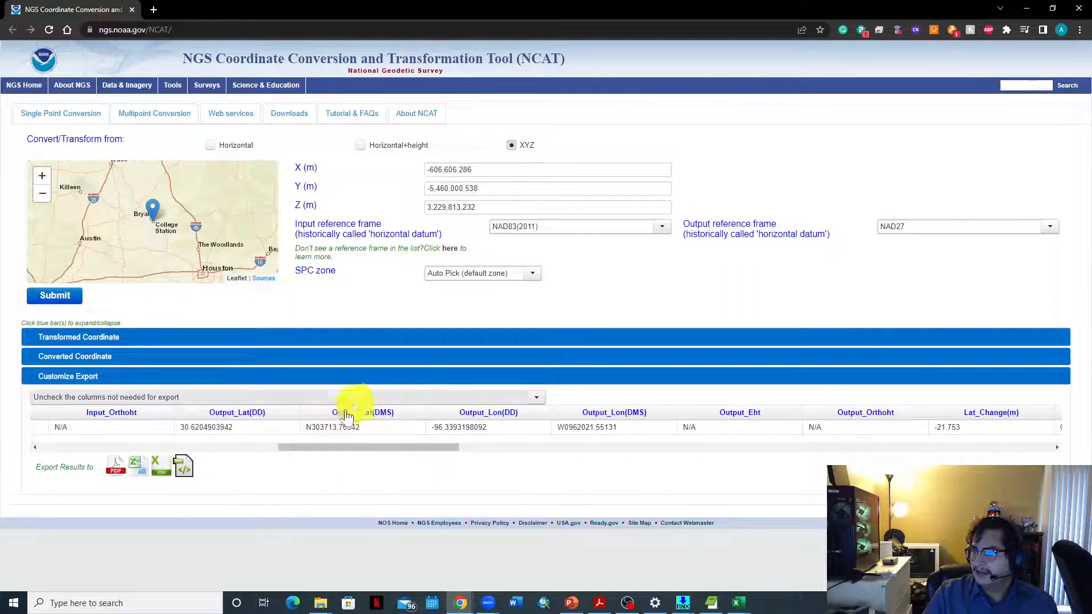
drag(398, 449, 268, 446)
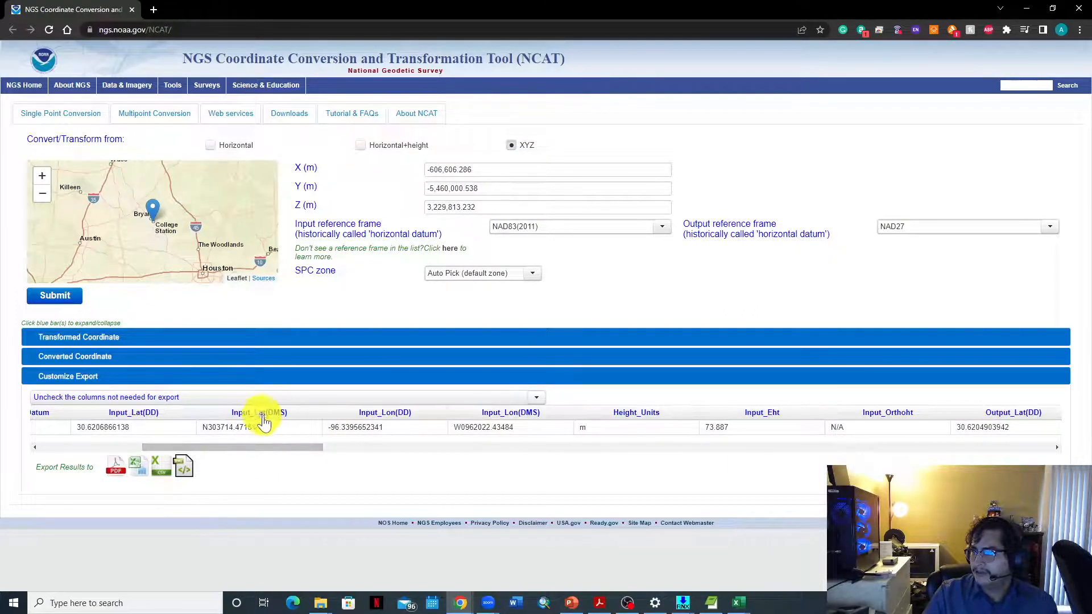
drag(268, 447, 504, 461)
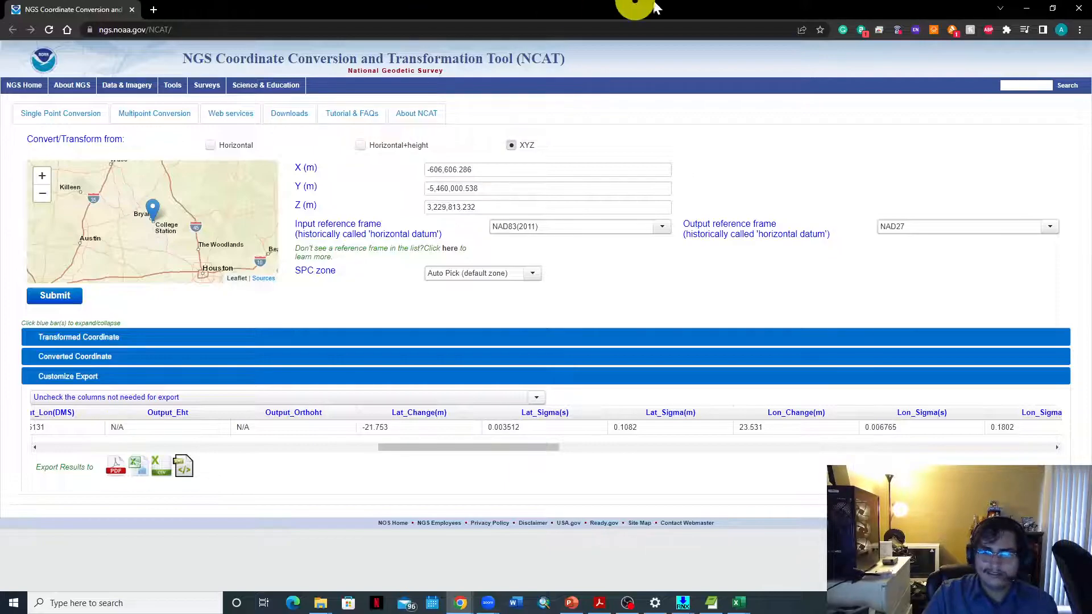
Check the distance unit required by the Lab 7 PDF's Datum Inverse table and examine NCAT's latitude and longitude change columns in metres
click(610, 604)
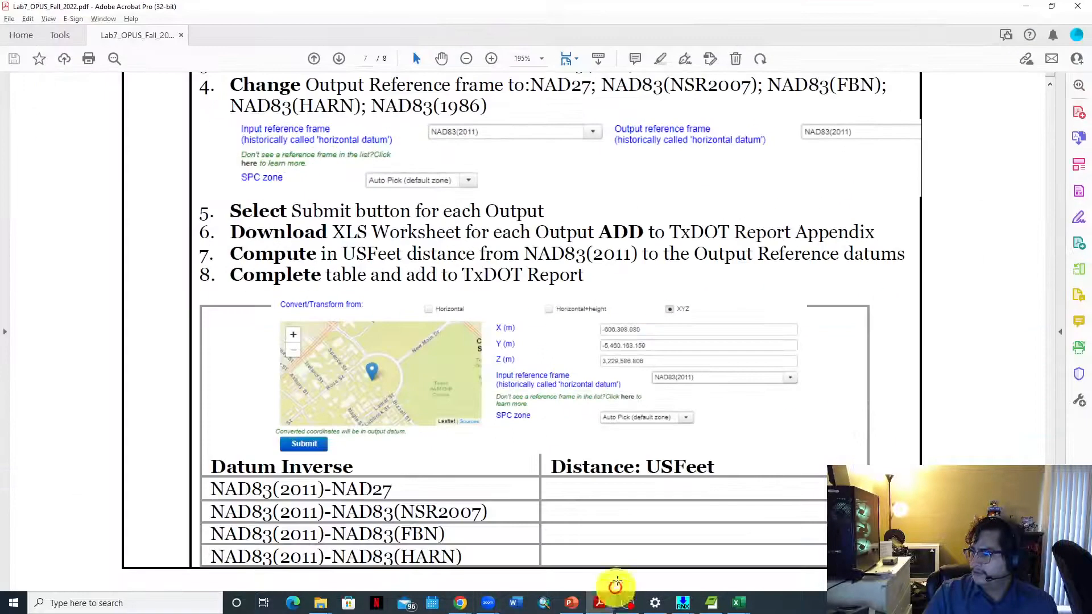
scroll(706, 376, down, 1)
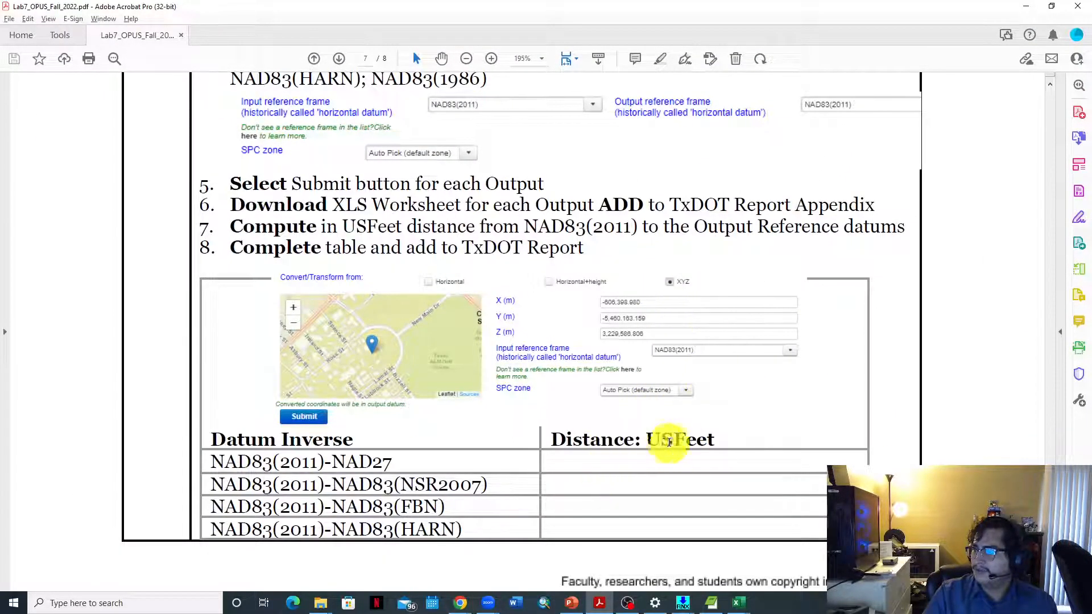
drag(648, 439, 707, 439)
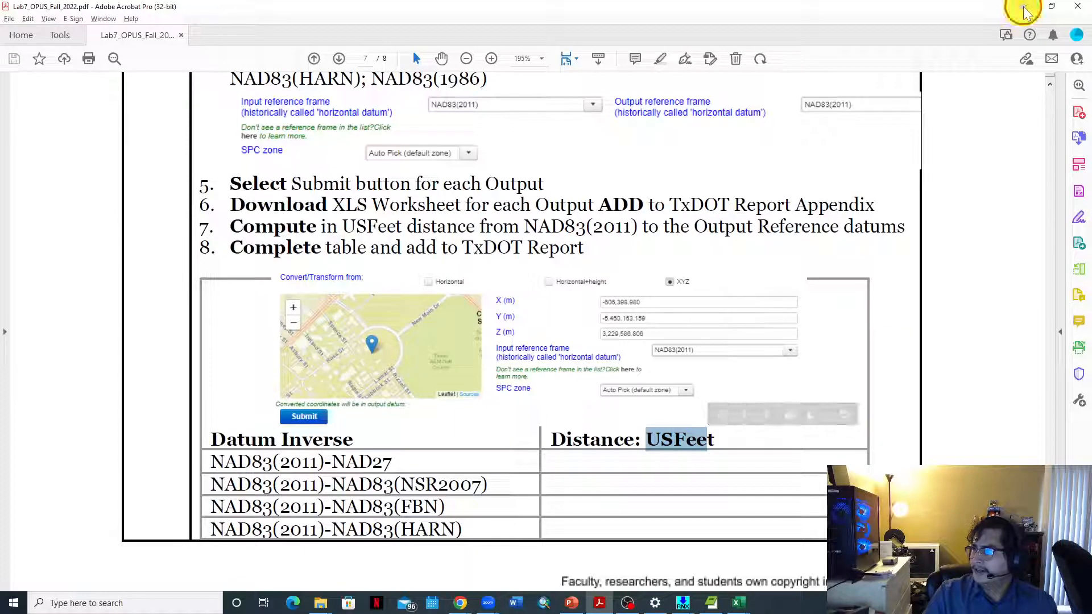
click(1026, 8)
drag(525, 446, 568, 455)
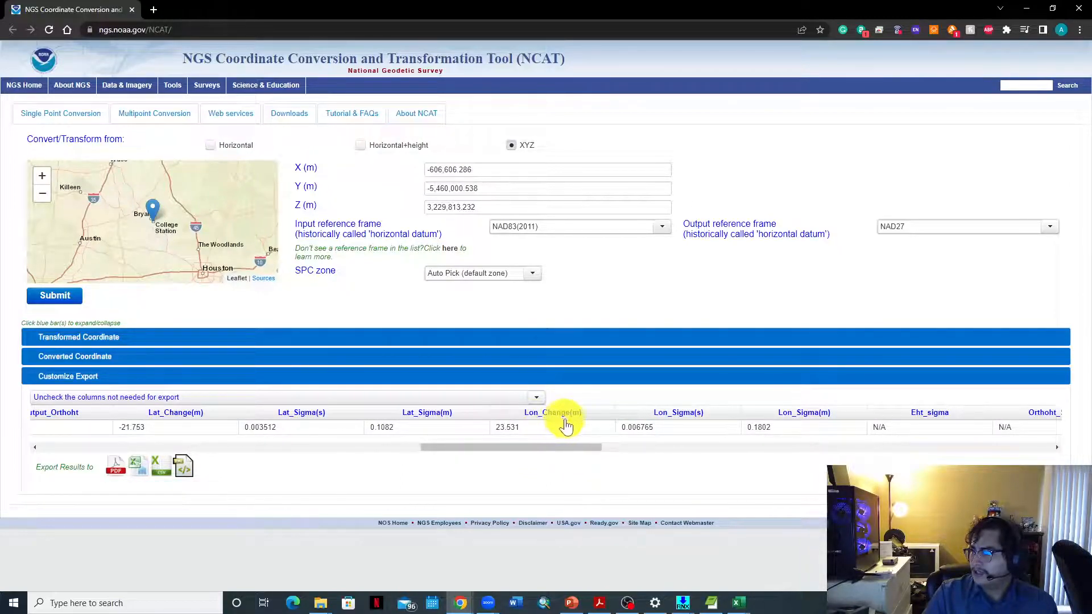
drag(565, 447, 547, 455)
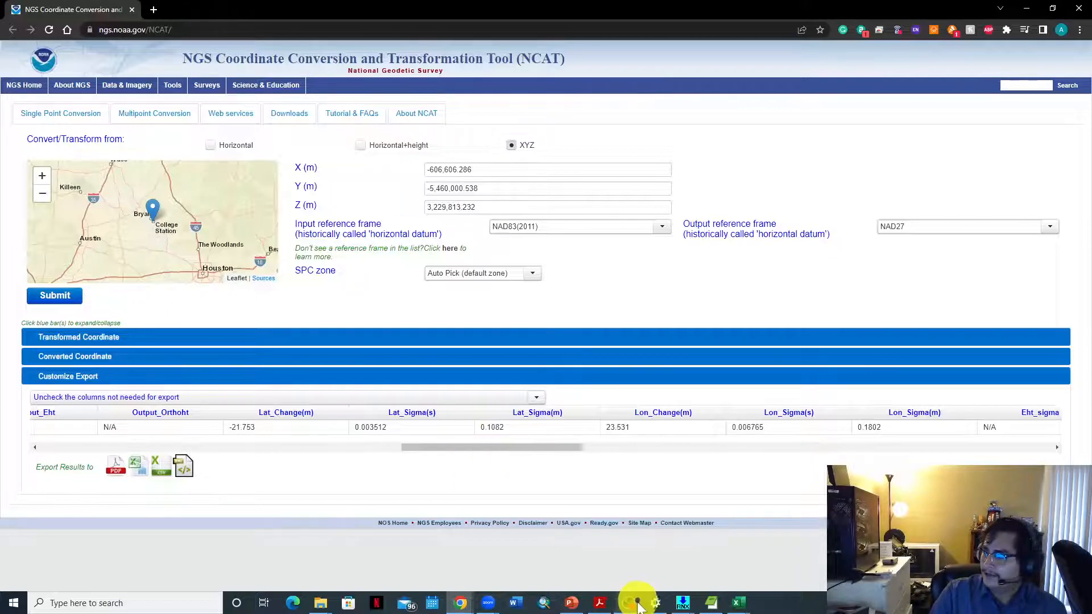
Read the control point report and submission requirements on the last page of the Lab 7 PDF
click(600, 604)
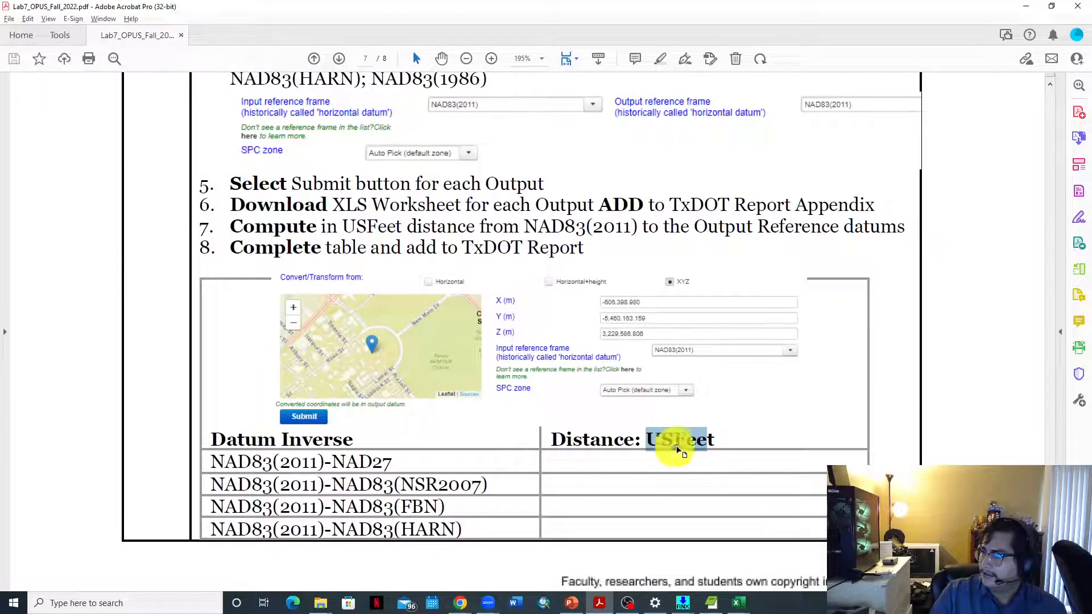
click(673, 447)
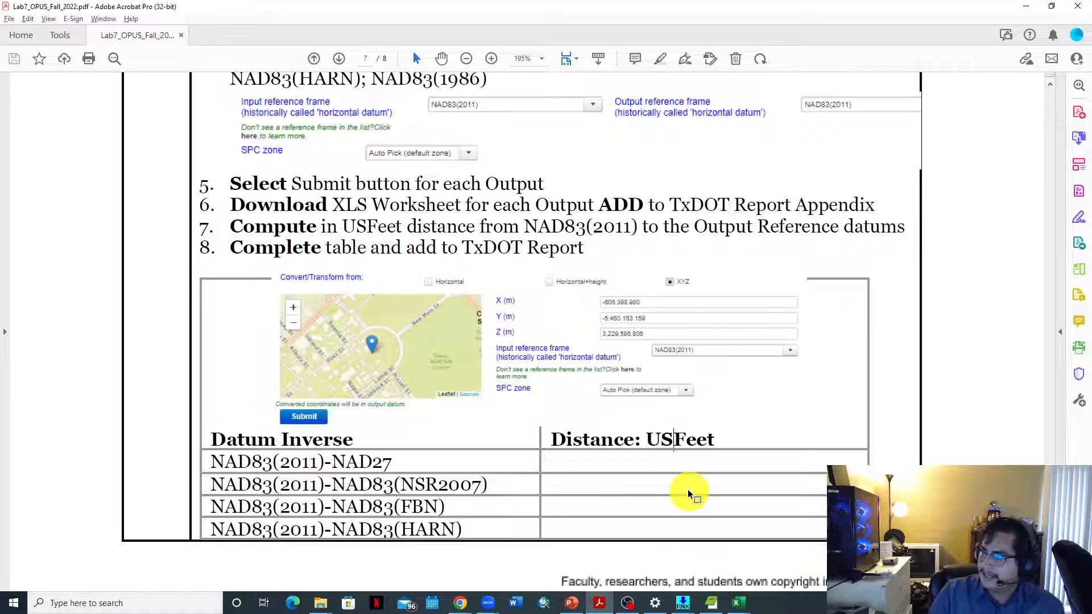
scroll(692, 495, down, 8)
scroll(692, 489, down, 8)
scroll(585, 358, up, 1)
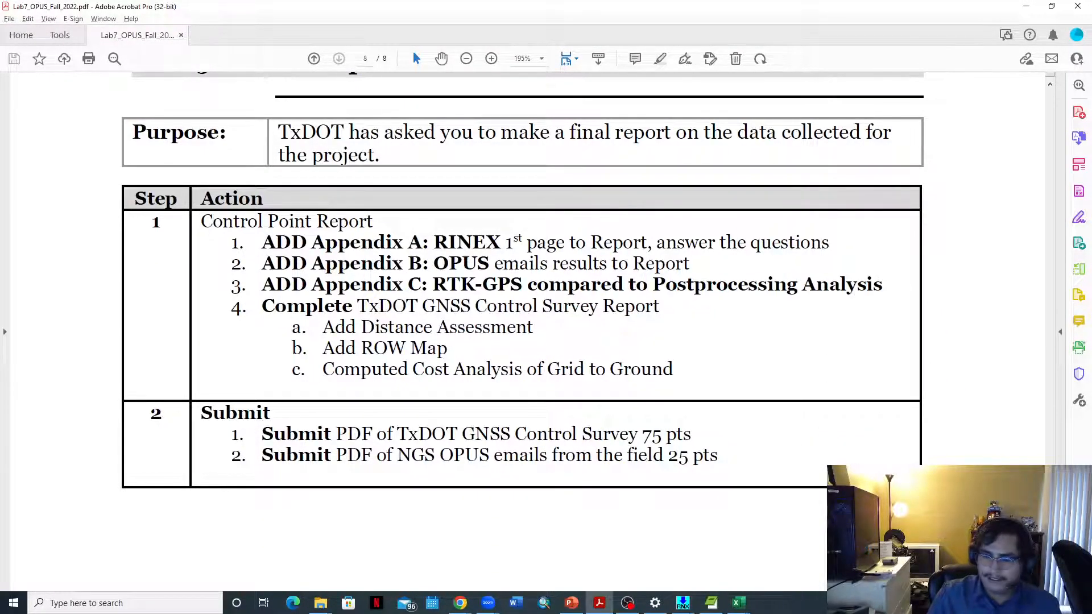
Open LAB07_TxDOT_Report.docx from the LAB7_FILES folder in Word and enable editing
key(alt+Tab)
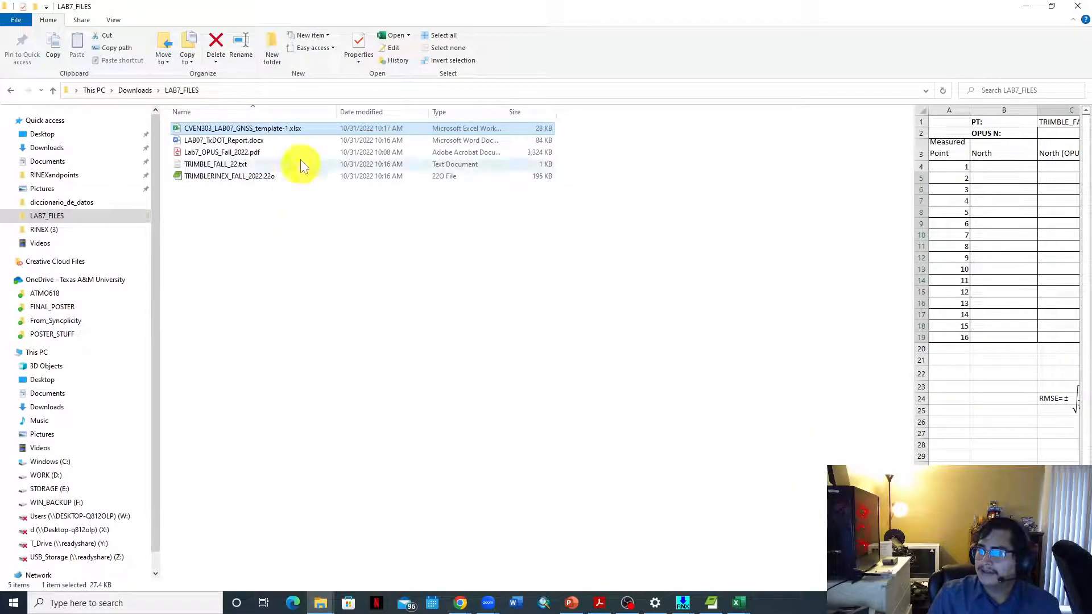
double_click(297, 140)
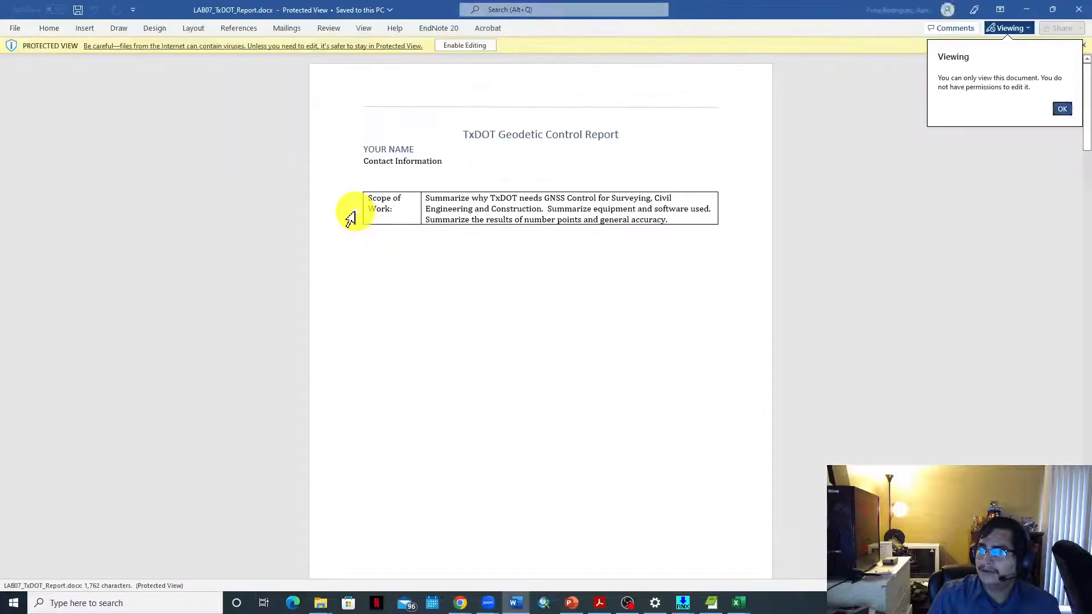
click(488, 46)
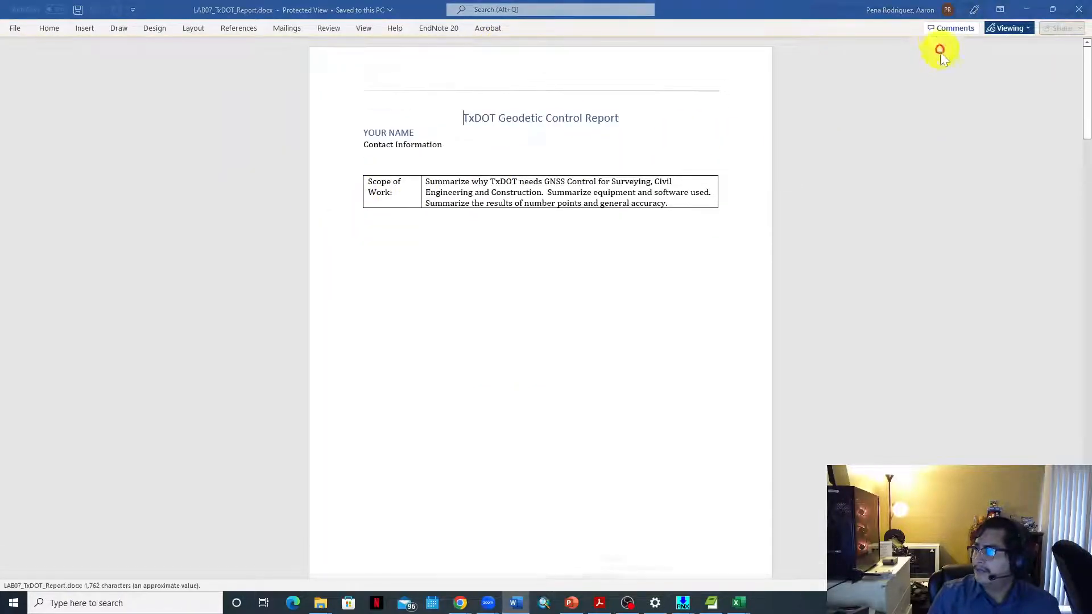
click(640, 265)
ctrl+scroll(668, 283, up, 5)
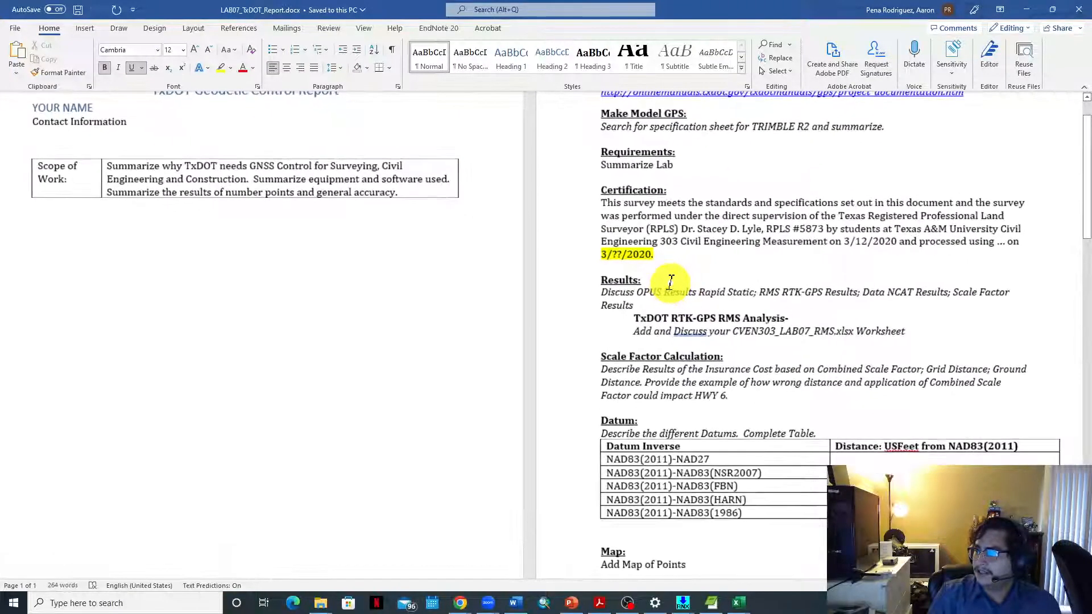
Examine the report template's Results section, including the RTK-GPS results and the TxDOT RTK-GPS RMS Analysis worksheet instructions
scroll(654, 277, down, 3)
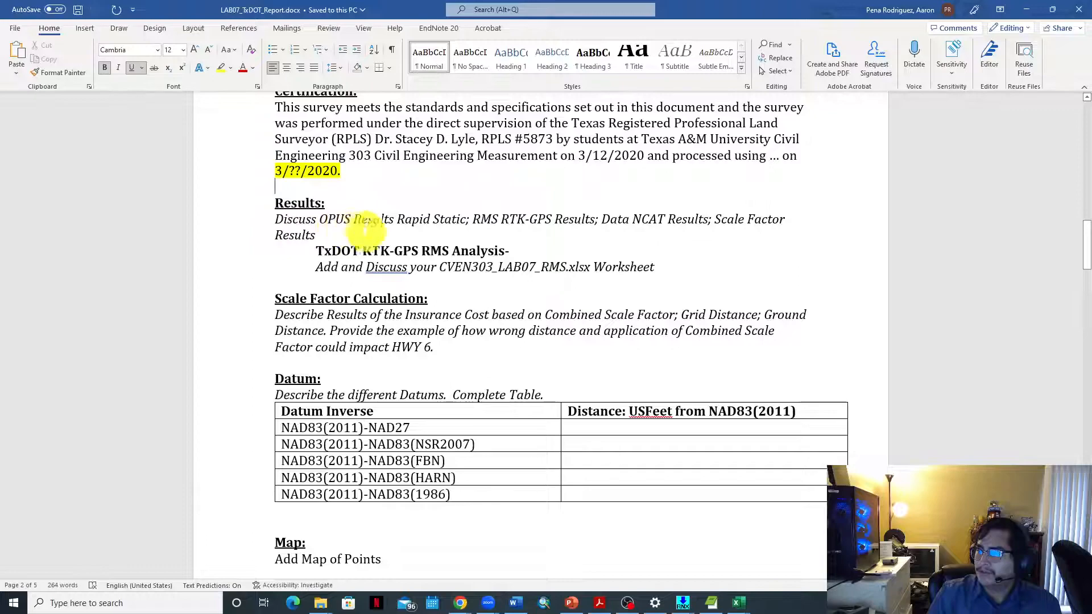
drag(273, 216, 693, 276)
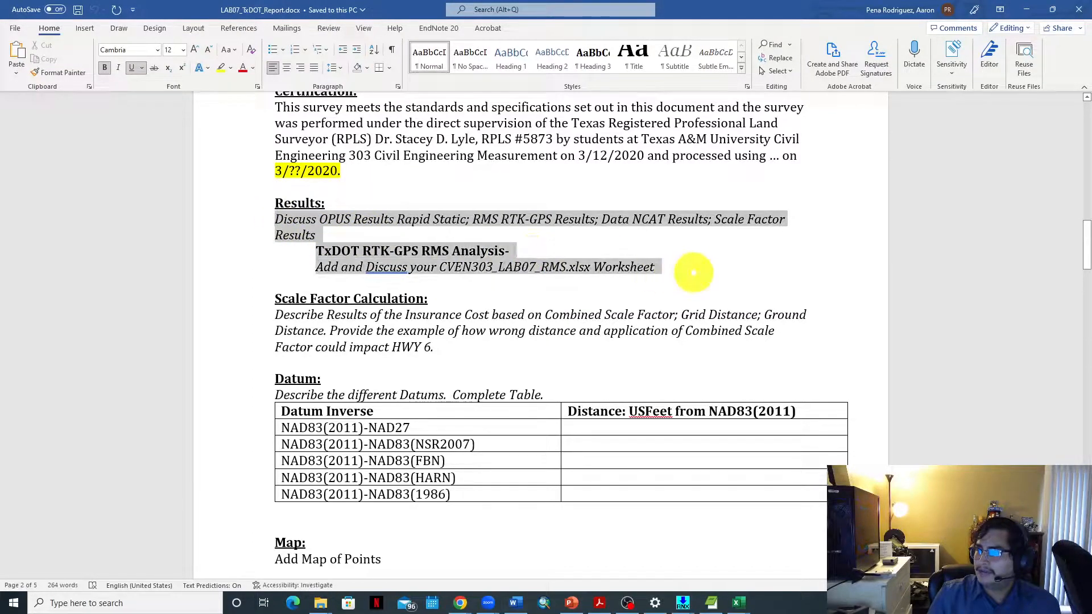
click(690, 274)
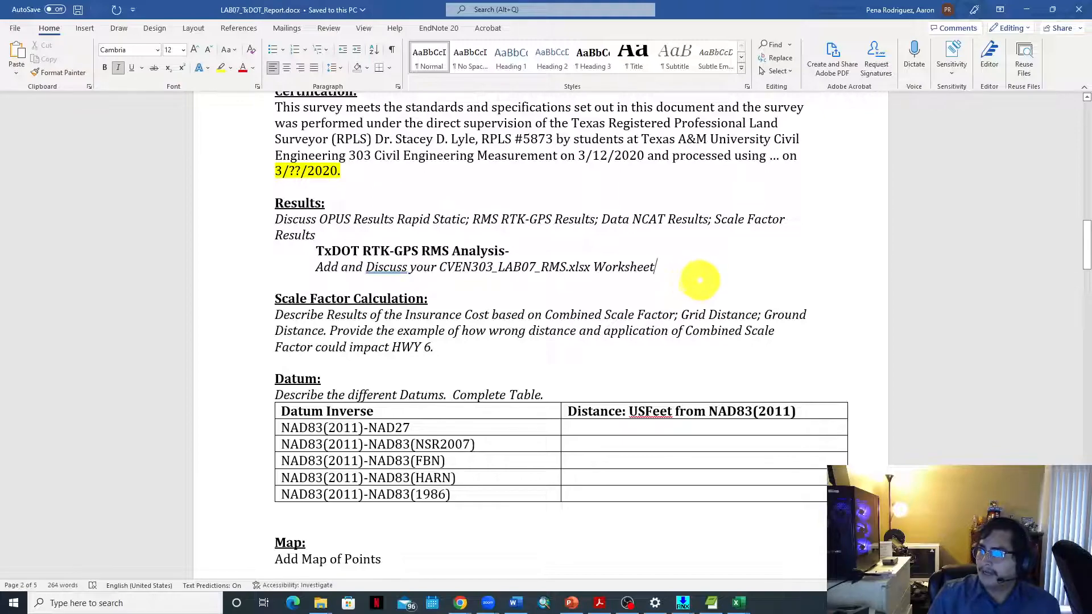
scroll(679, 275, down, 3)
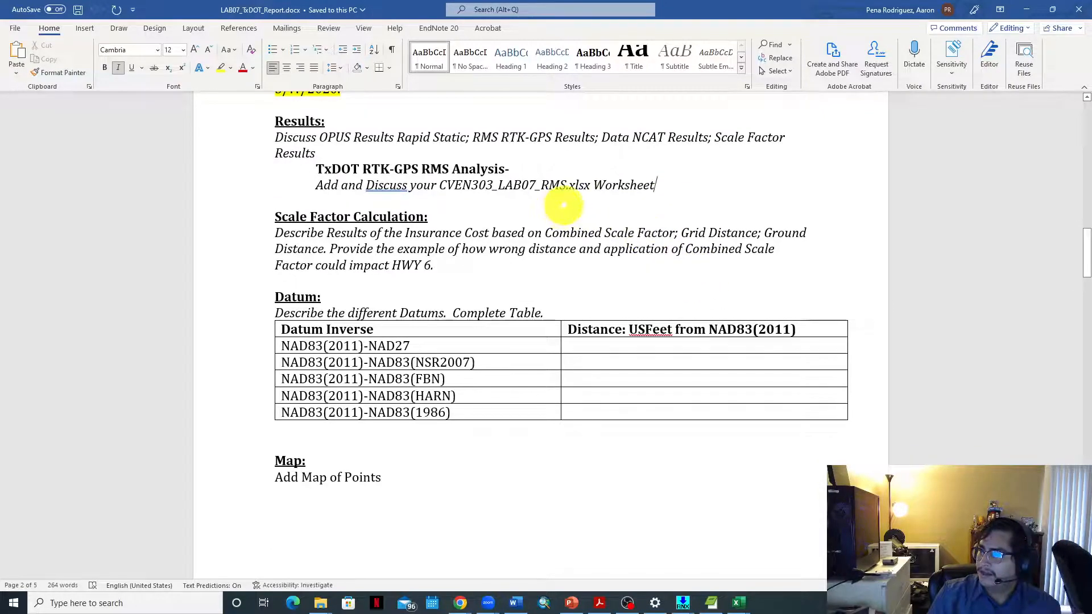
drag(500, 137, 542, 136)
click(545, 195)
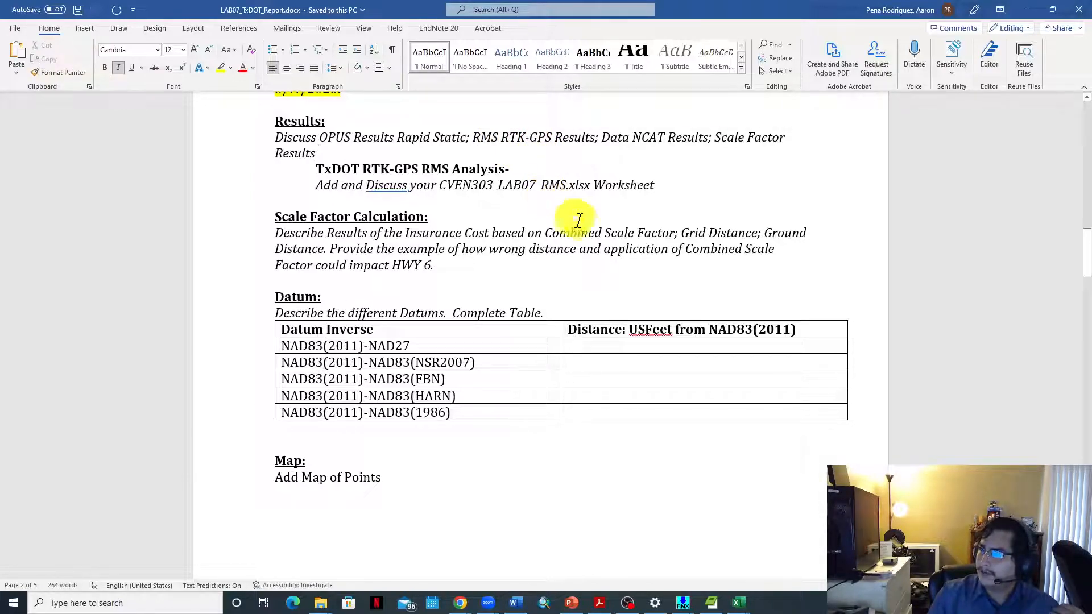
drag(315, 185, 677, 185)
click(610, 220)
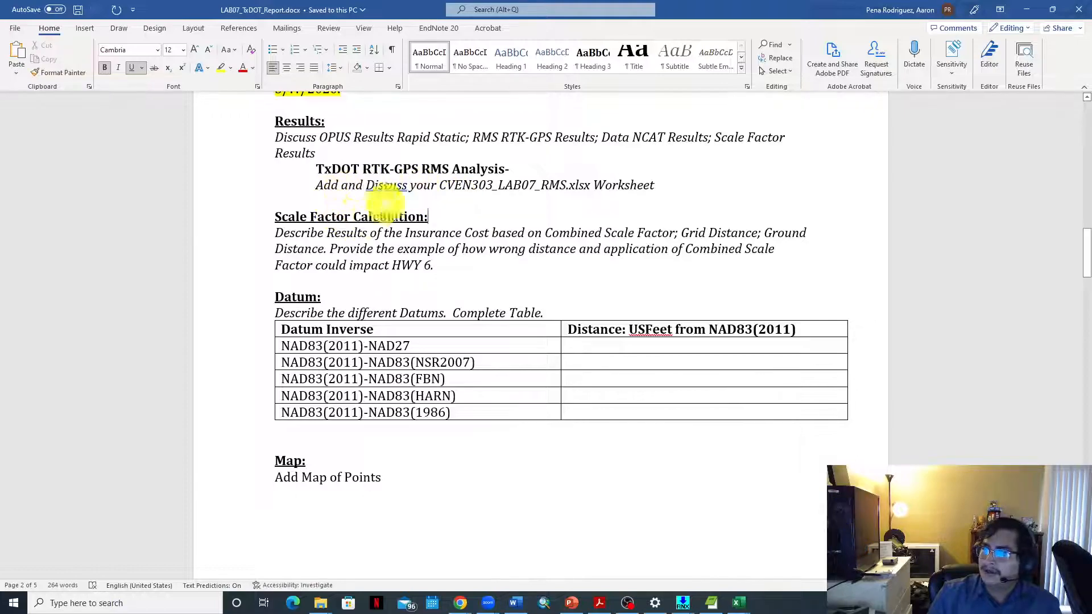
Review the Scale Factor Calculation, Datum and Map sections of the report template, and skim the rest of page 2
click(513, 232)
scroll(513, 231, down, 1)
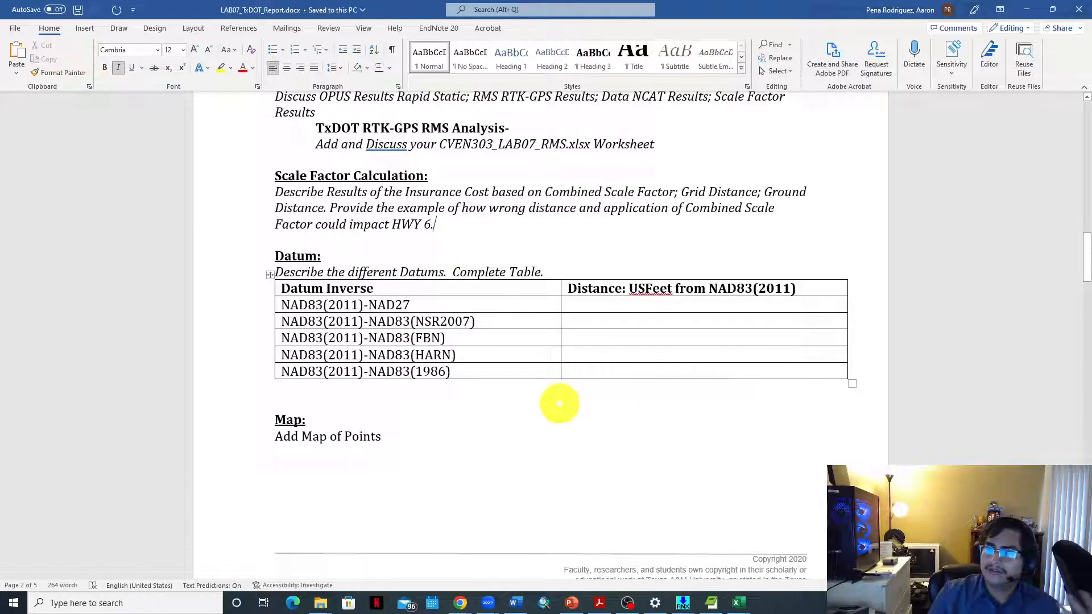
scroll(543, 404, up, 4)
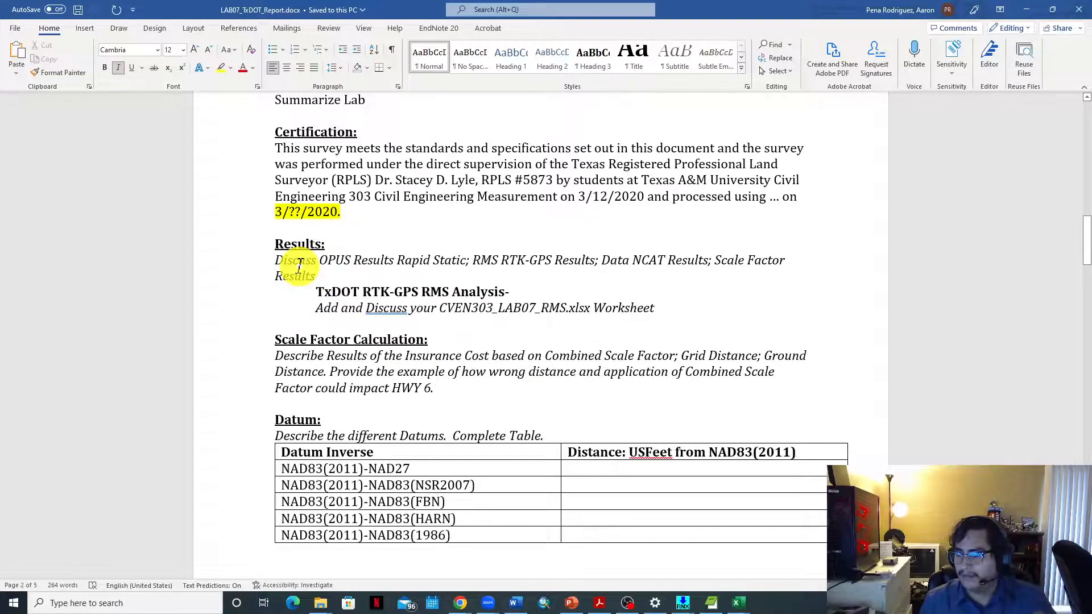
scroll(481, 350, down, 15)
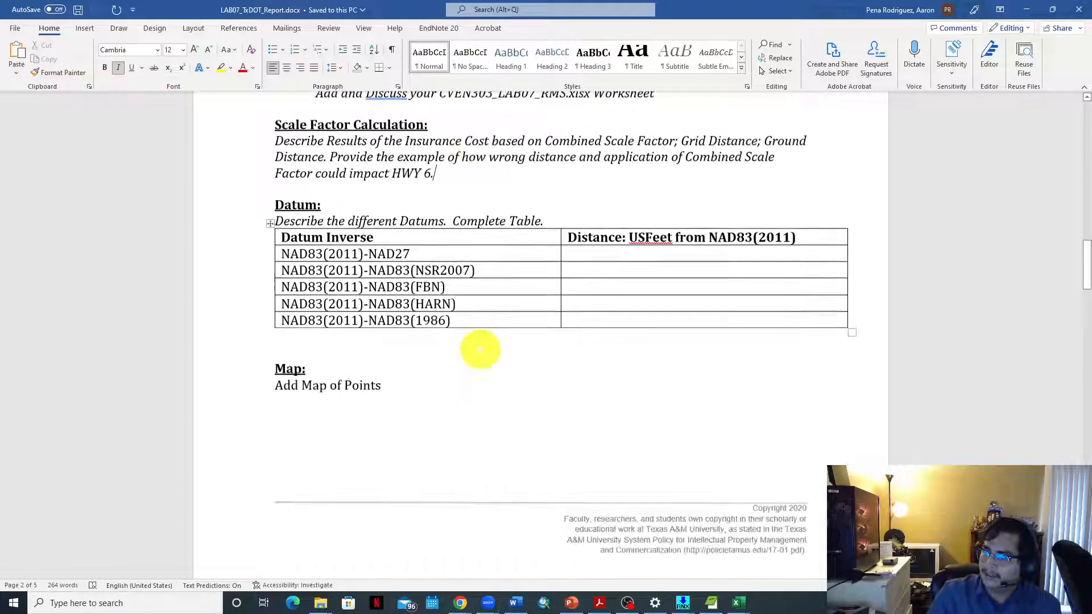
scroll(483, 353, up, 12)
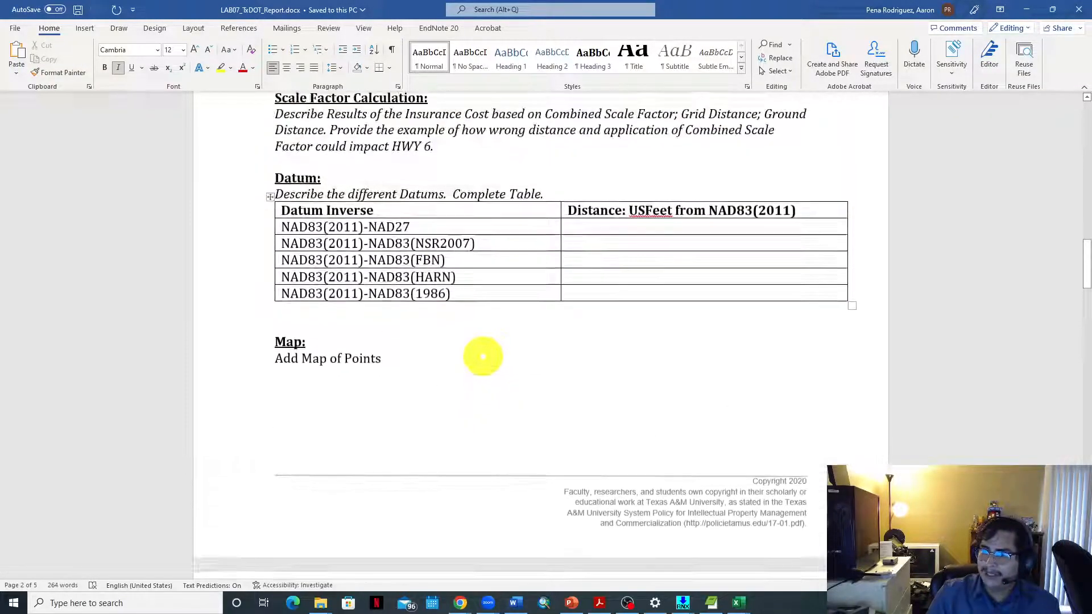
scroll(483, 364, up, 3)
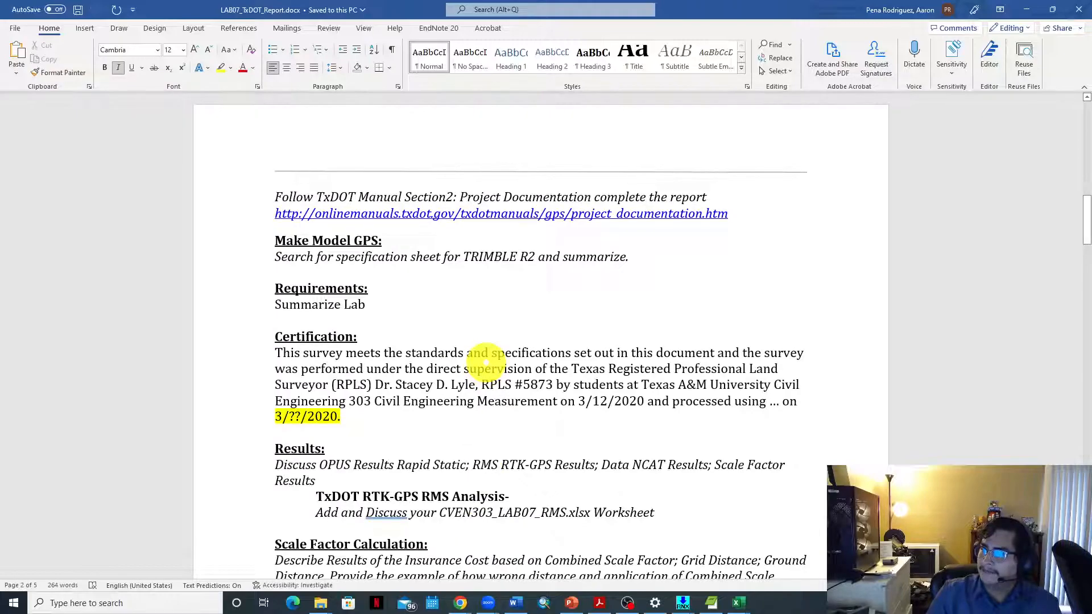
scroll(487, 363, down, 7)
scroll(485, 361, up, 5)
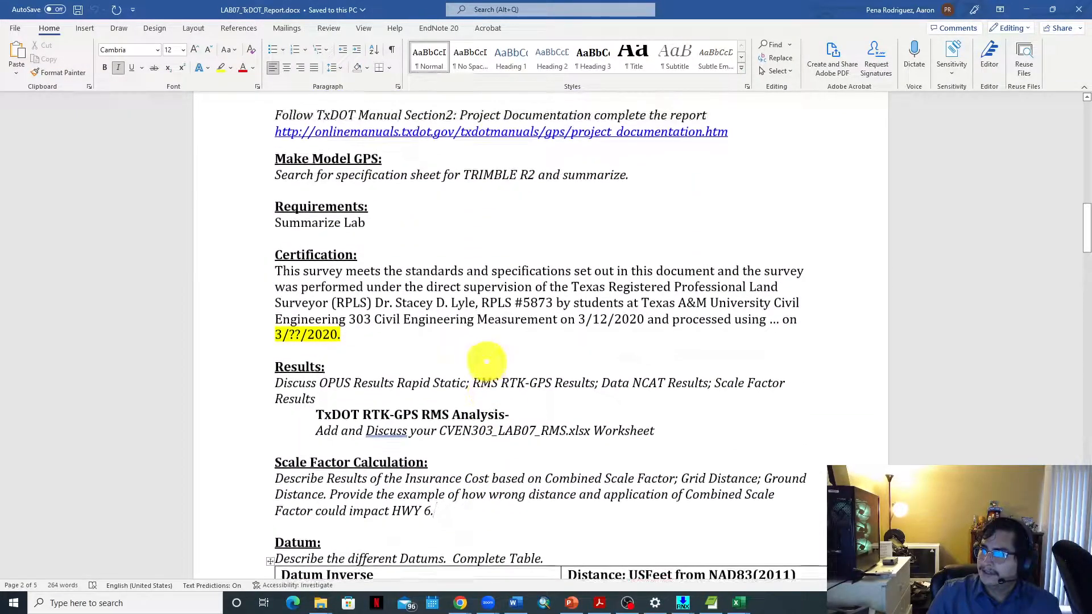
Review the Make Model GPS and Requirements sections, including the TRIMBLE R2 specification sheet instruction and the lab summary
drag(275, 154, 426, 224)
click(381, 227)
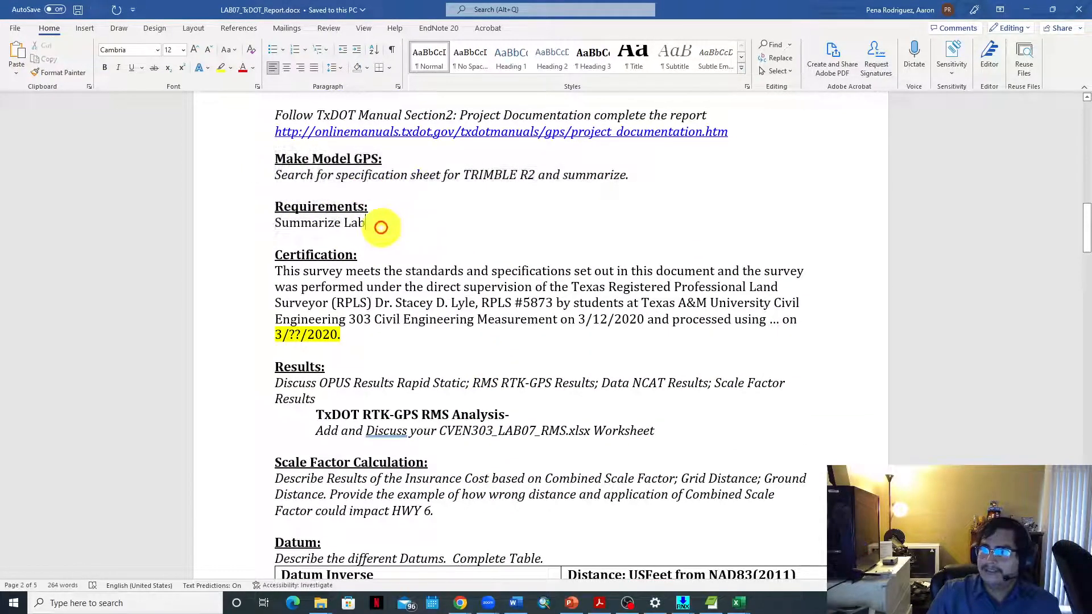
scroll(409, 256, up, 3)
scroll(455, 398, down, 2)
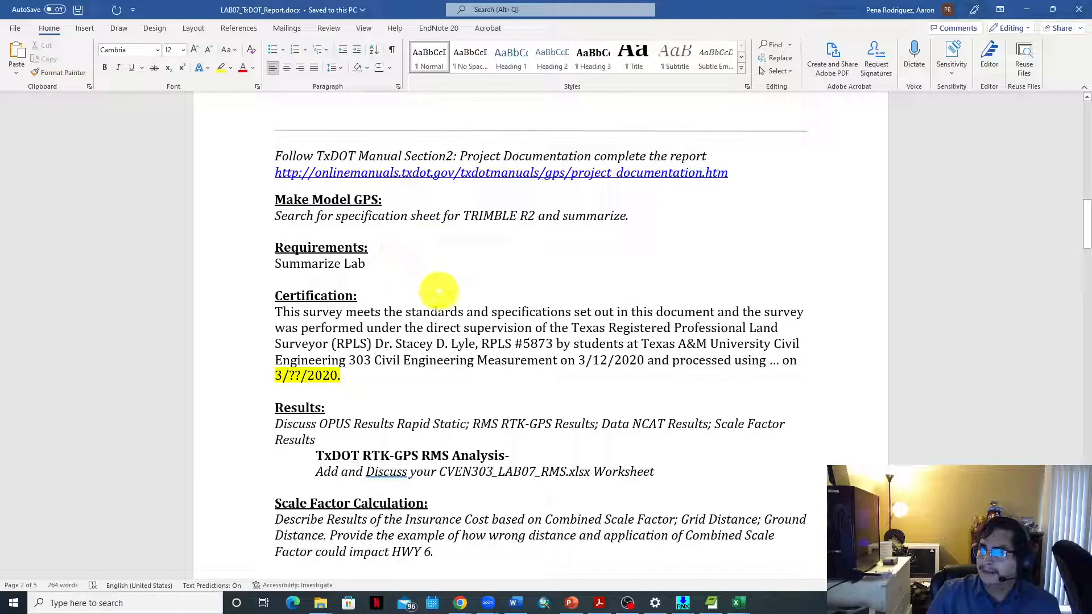
drag(569, 215, 628, 215)
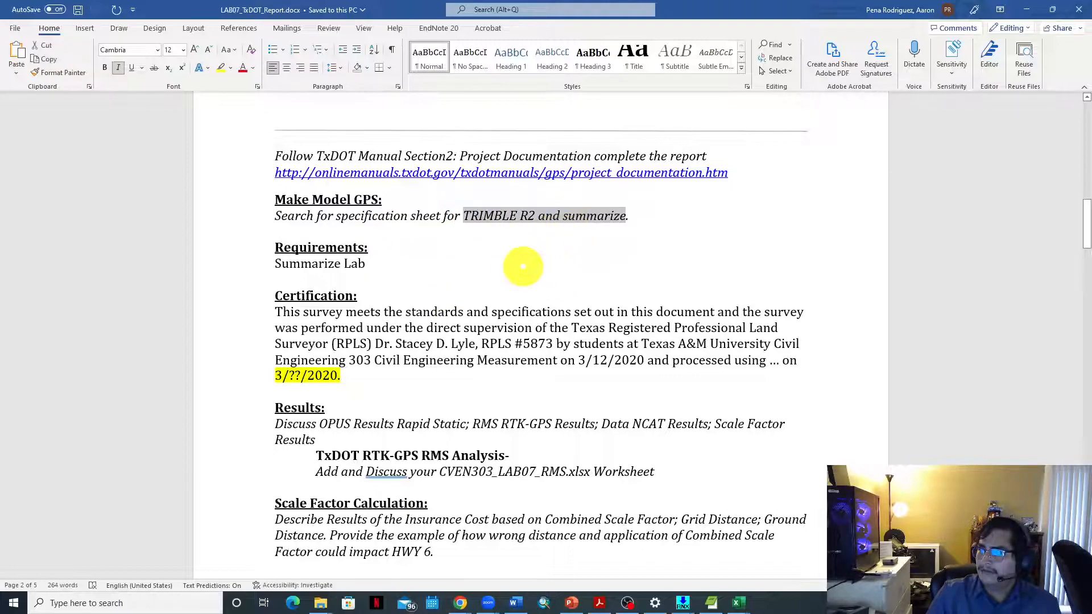
drag(451, 217, 545, 216)
click(547, 259)
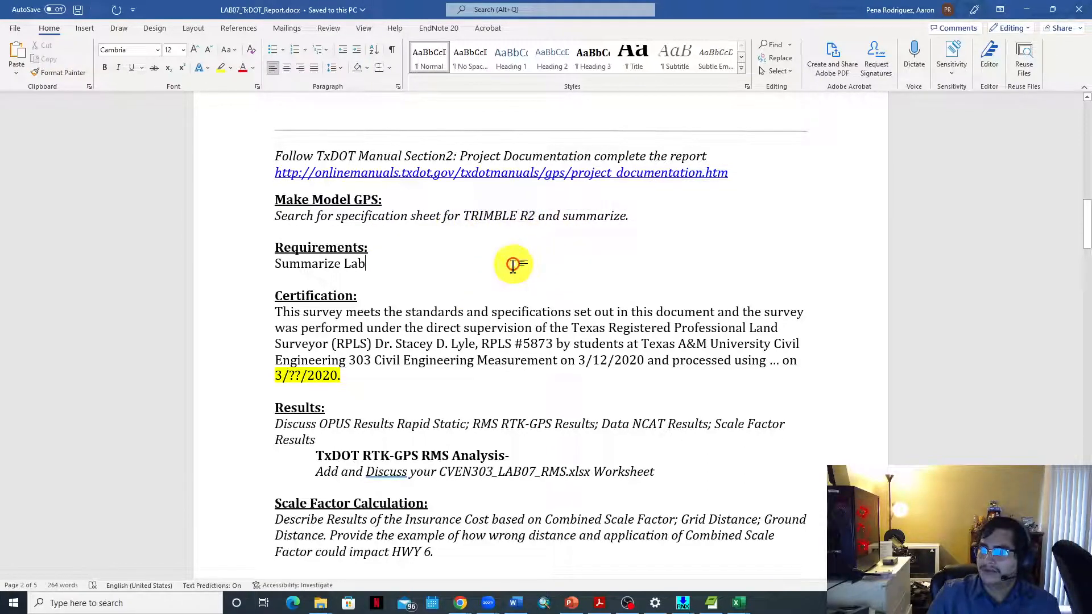
Examine the Map section's instruction to add the points and the Table 1.0 Results layout for OPUS and TxDOT RTK solutions
scroll(529, 273, down, 6)
scroll(536, 294, down, 3)
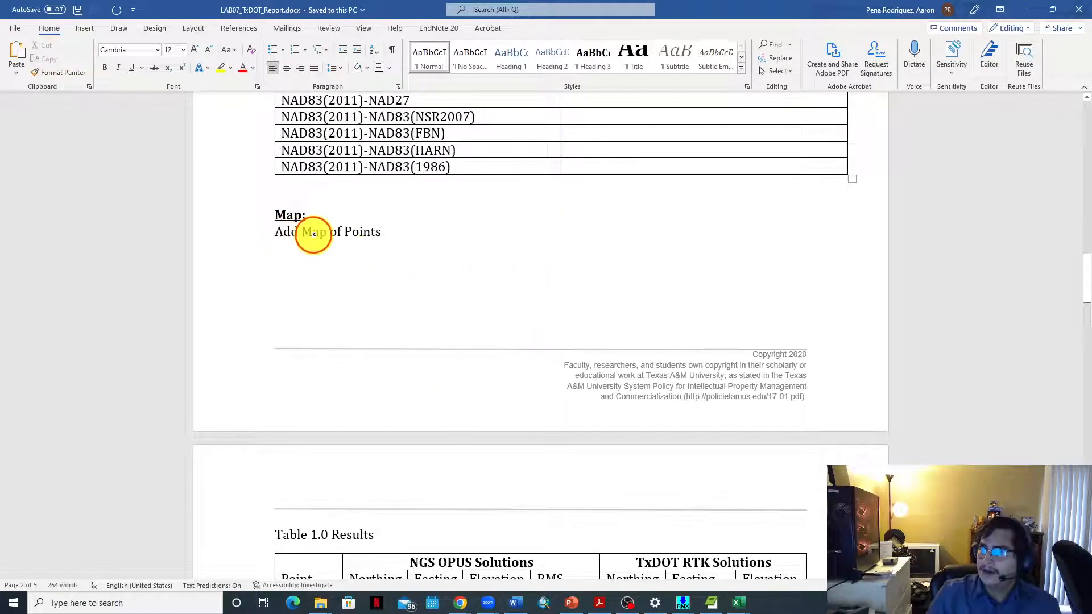
drag(288, 233, 450, 275)
click(451, 276)
scroll(451, 278, down, 5)
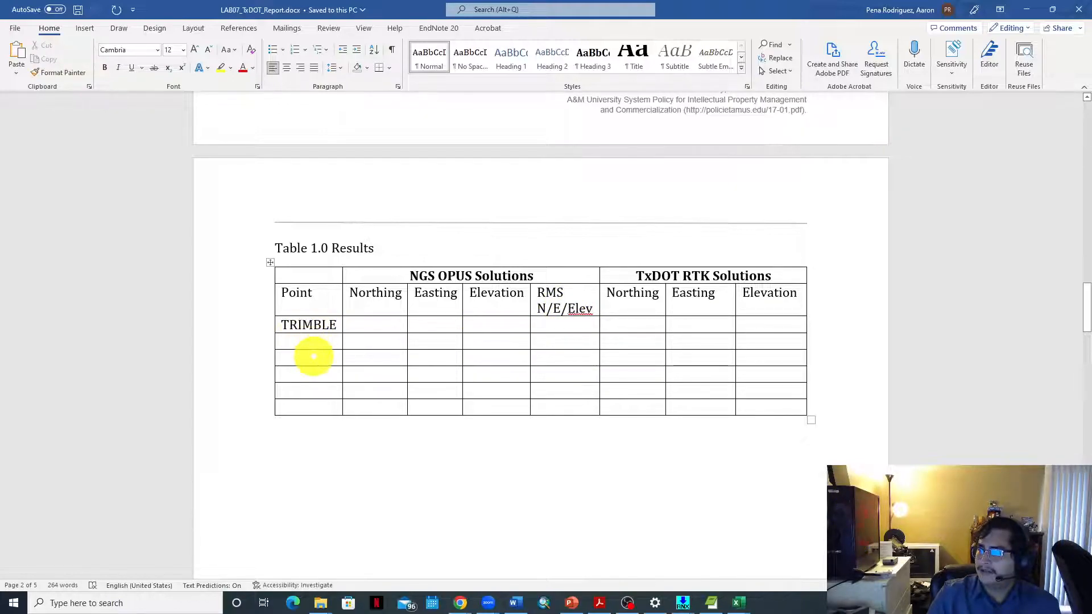
click(290, 340)
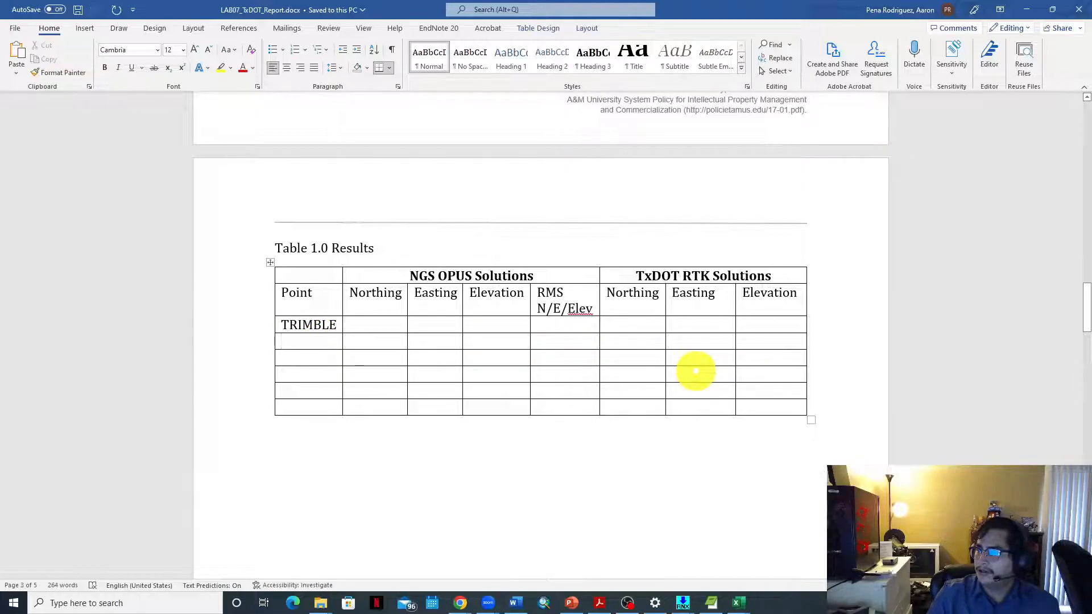
Read the Appendix A RINEX Files and Appendix B OPUS Results requirements, and return to the report's first page
scroll(631, 402, down, 10)
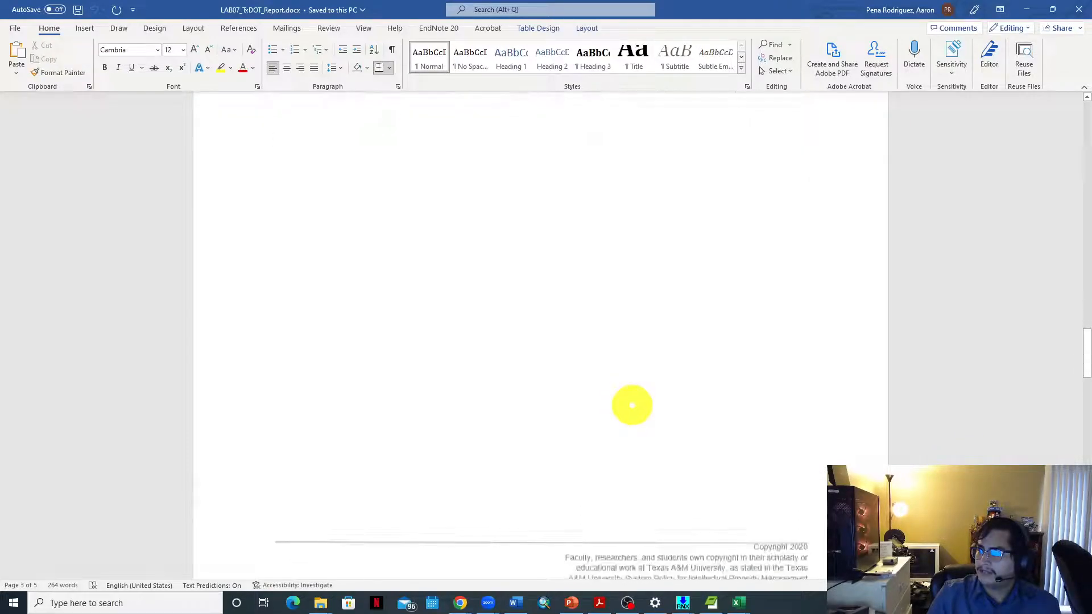
scroll(638, 408, down, 4)
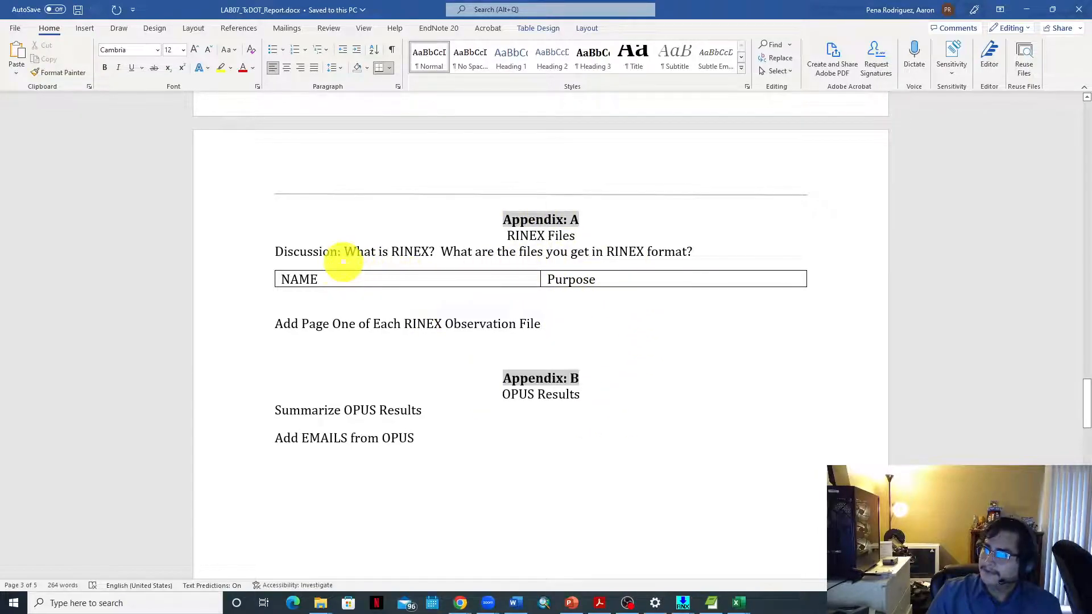
drag(341, 252, 436, 252)
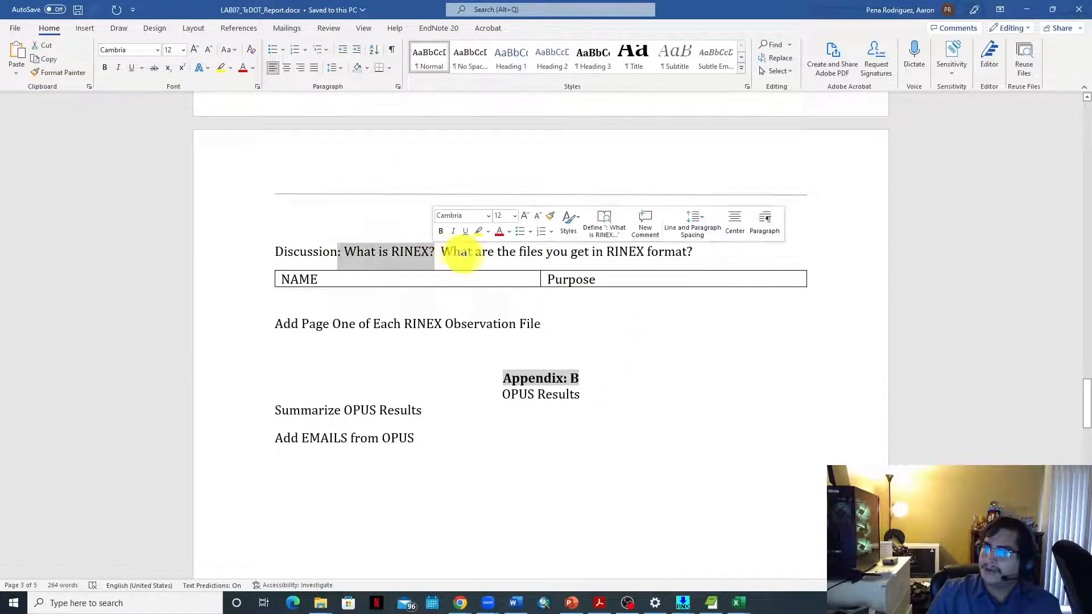
click(414, 256)
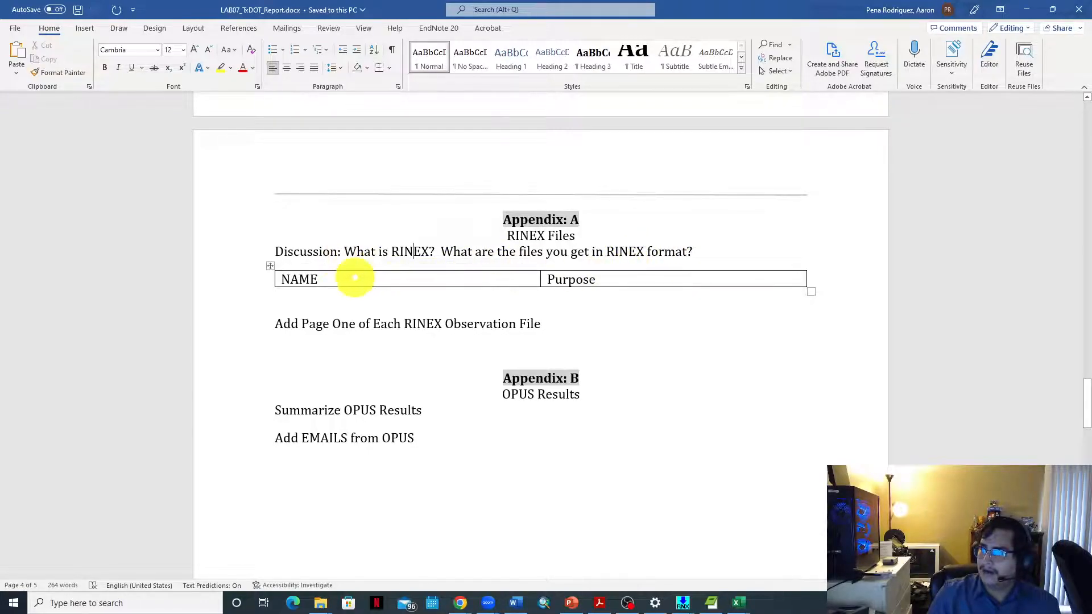
scroll(619, 347, down, 2)
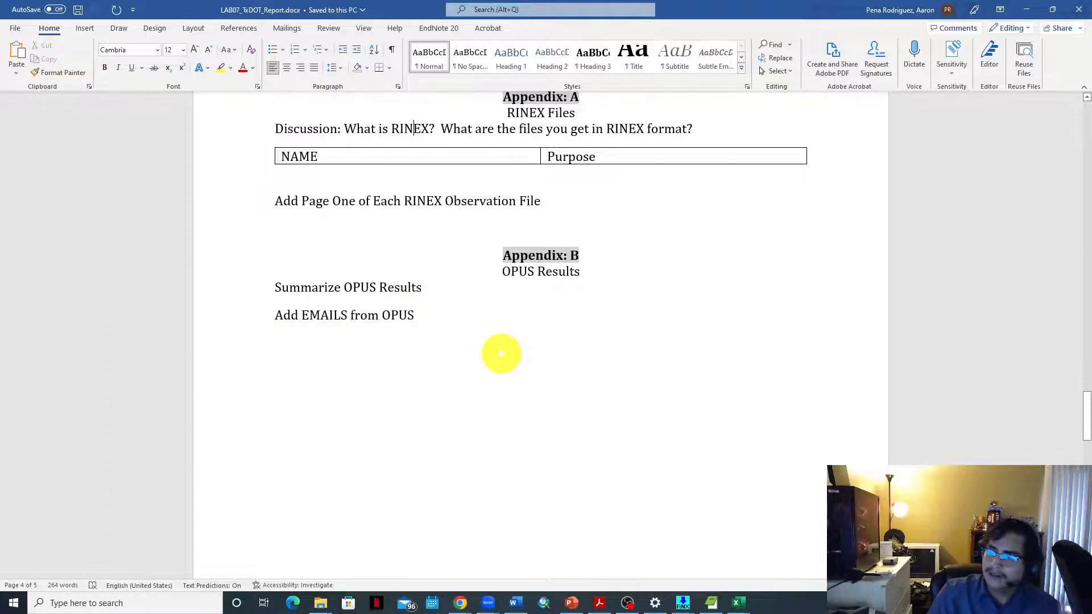
scroll(546, 420, down, 5)
double_click(556, 421)
scroll(569, 427, up, 3)
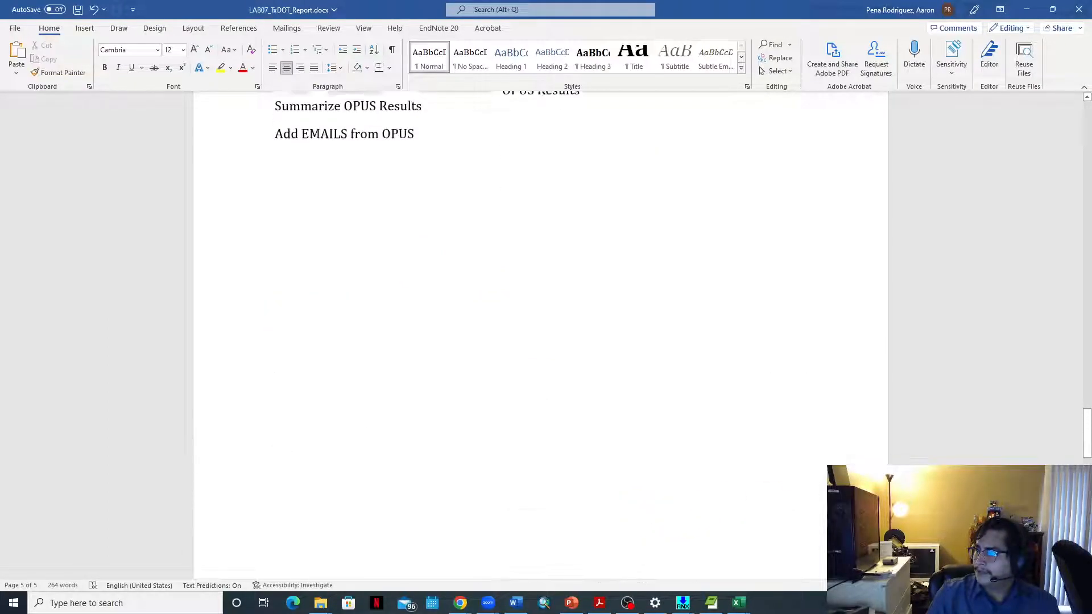
drag(1088, 443, 1086, 130)
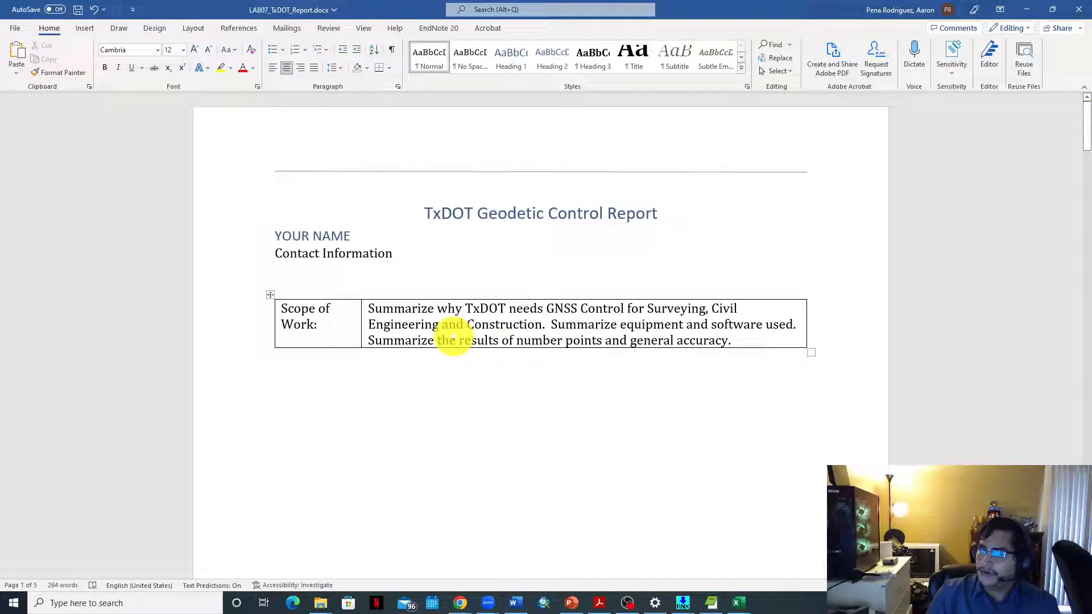